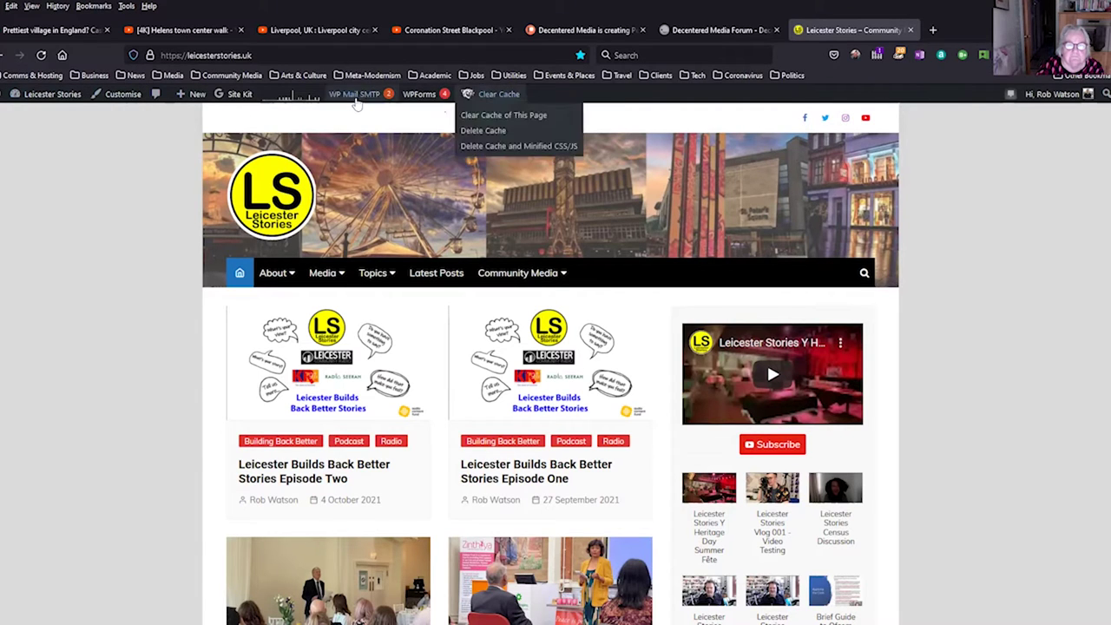
Step: Look over the recent posts on the Leicester Stories homepage
mouse_move(50, 100)
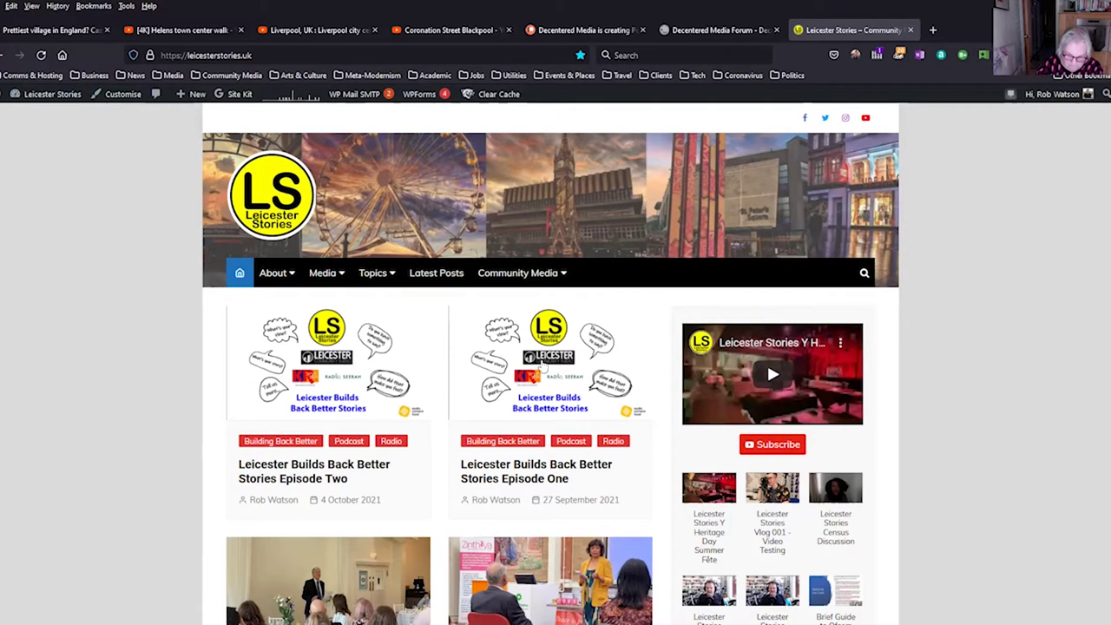
scroll(1023, 475, down, 3)
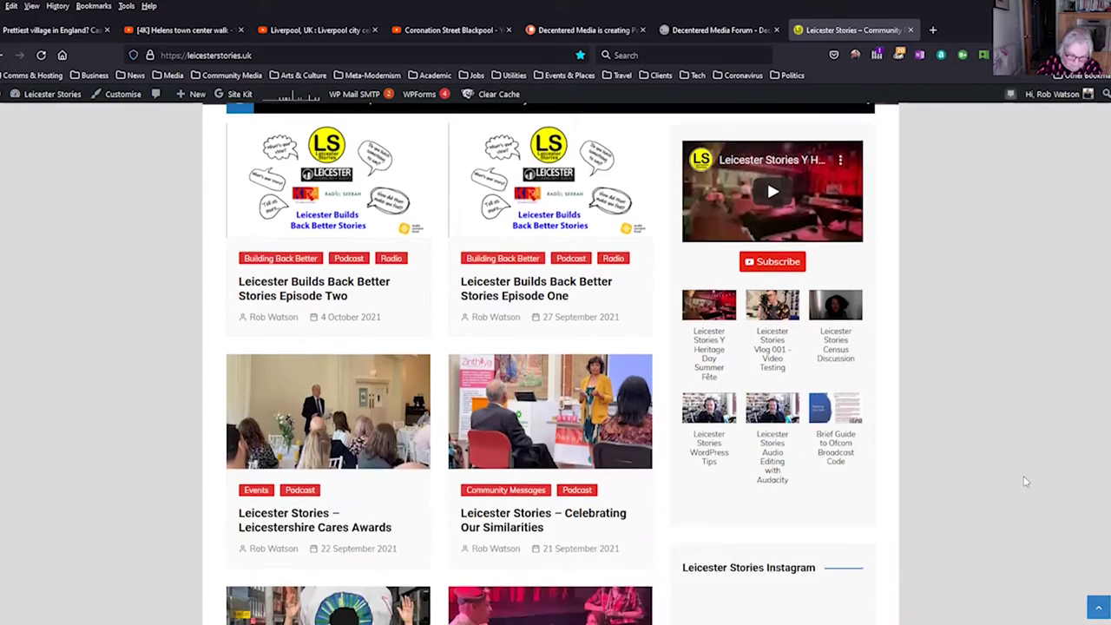
scroll(1023, 475, up, 3)
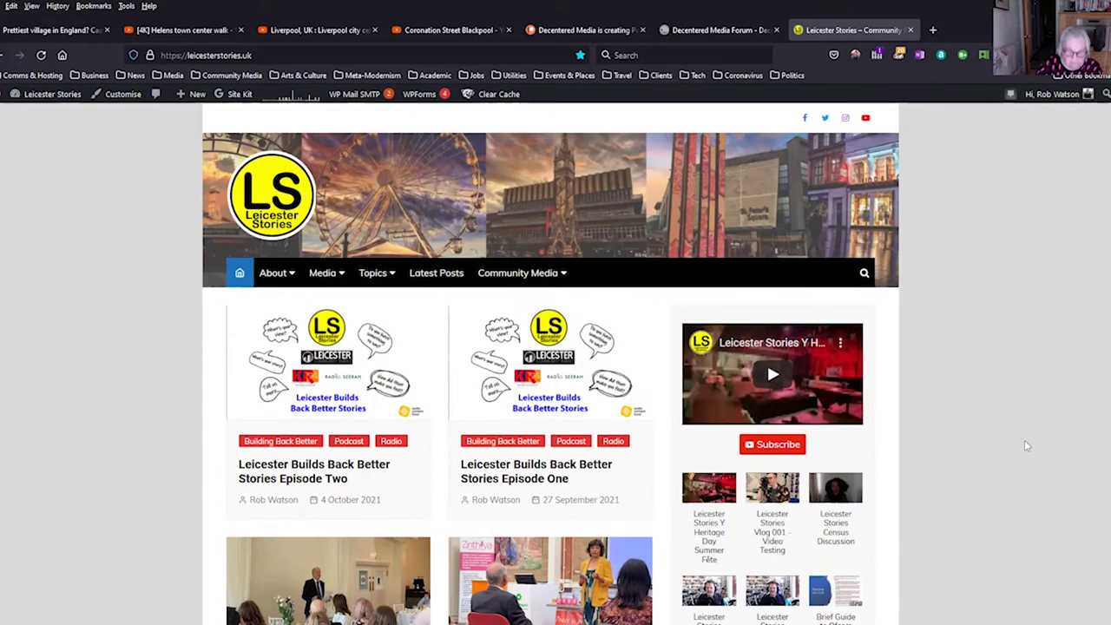
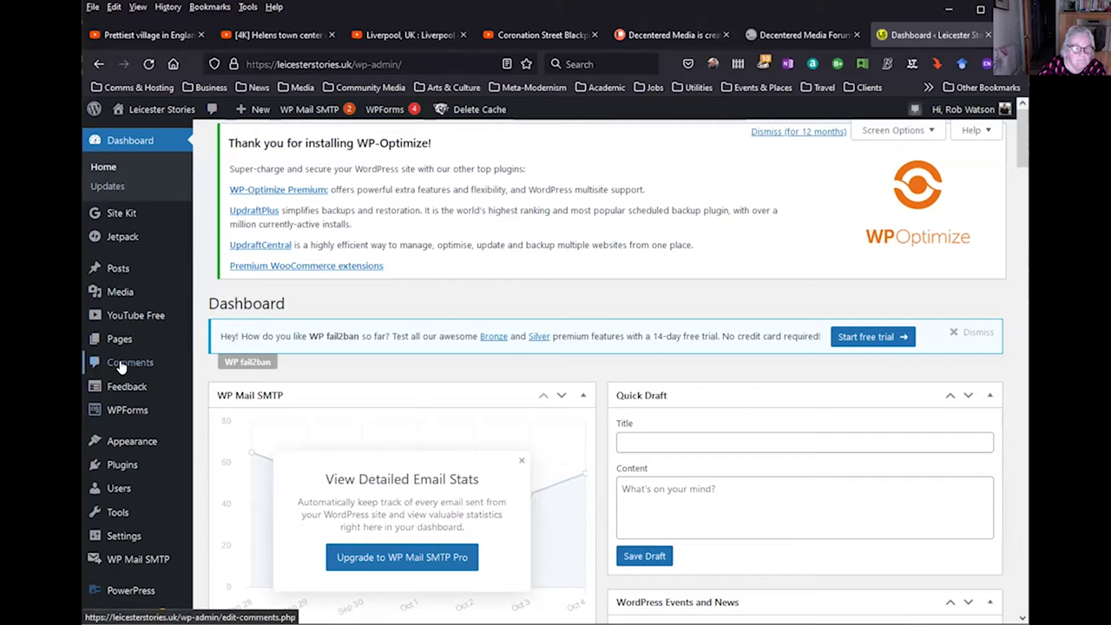
Step: Examine the full admin menu of the Leicester Stories dashboard, including the options under Posts and Pages
scroll(143, 476, down, 1)
scroll(143, 476, down, 3)
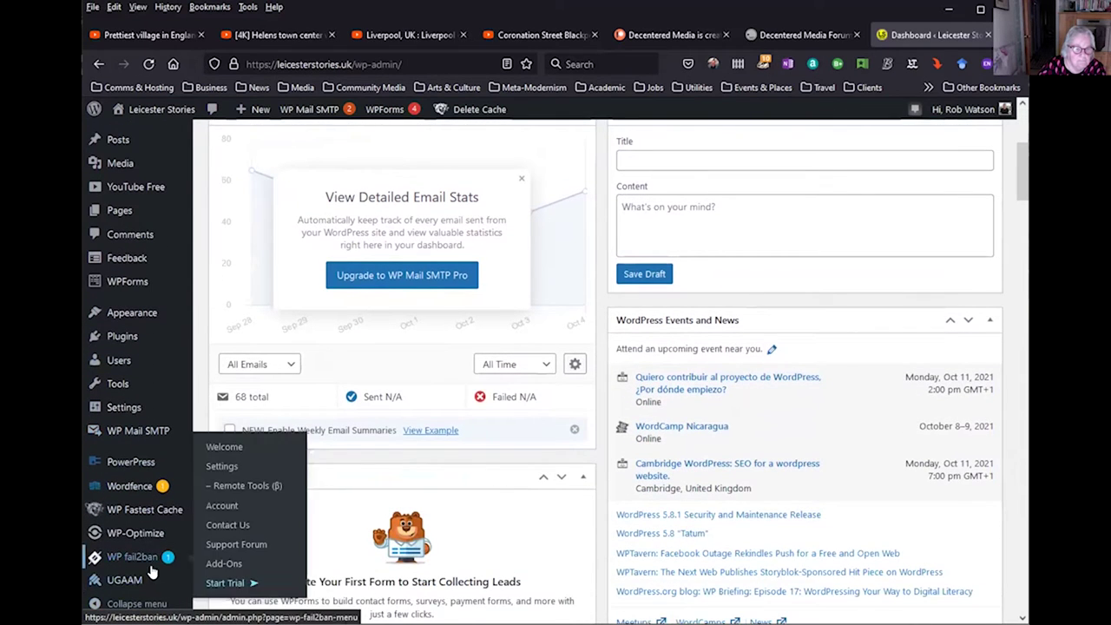
scroll(139, 564, up, 5)
scroll(136, 556, down, 5)
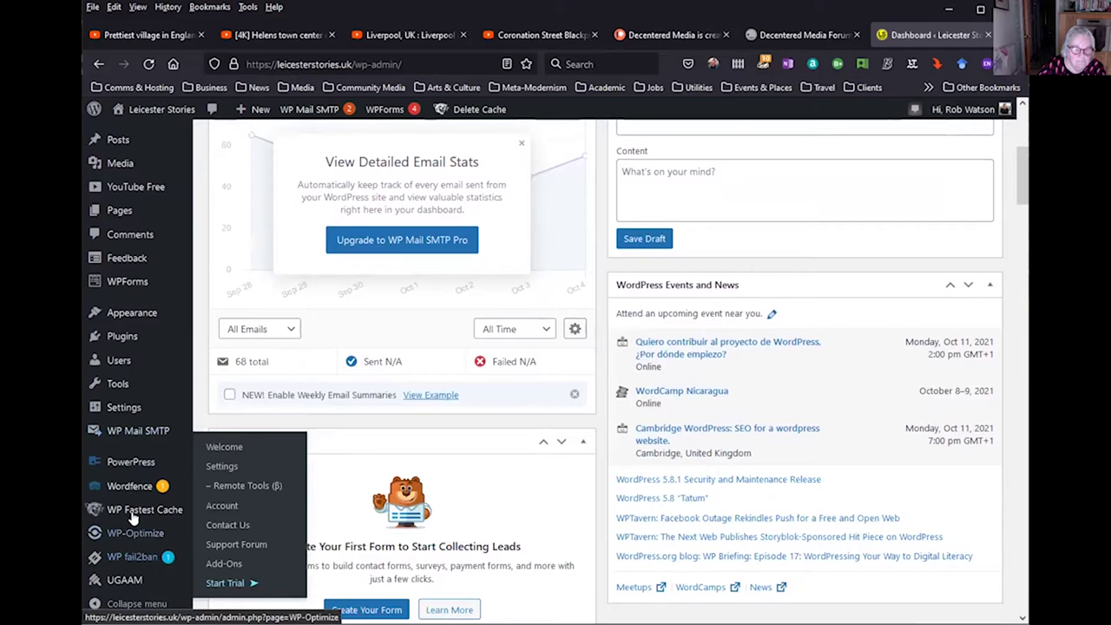
scroll(134, 533, up, 1)
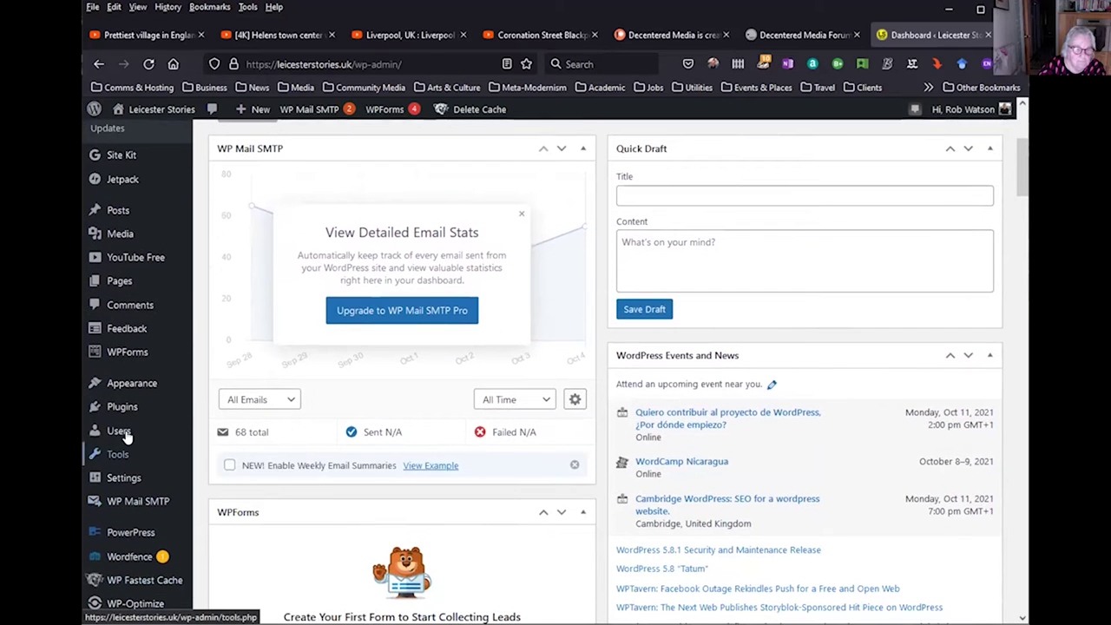
scroll(121, 433, up, 1)
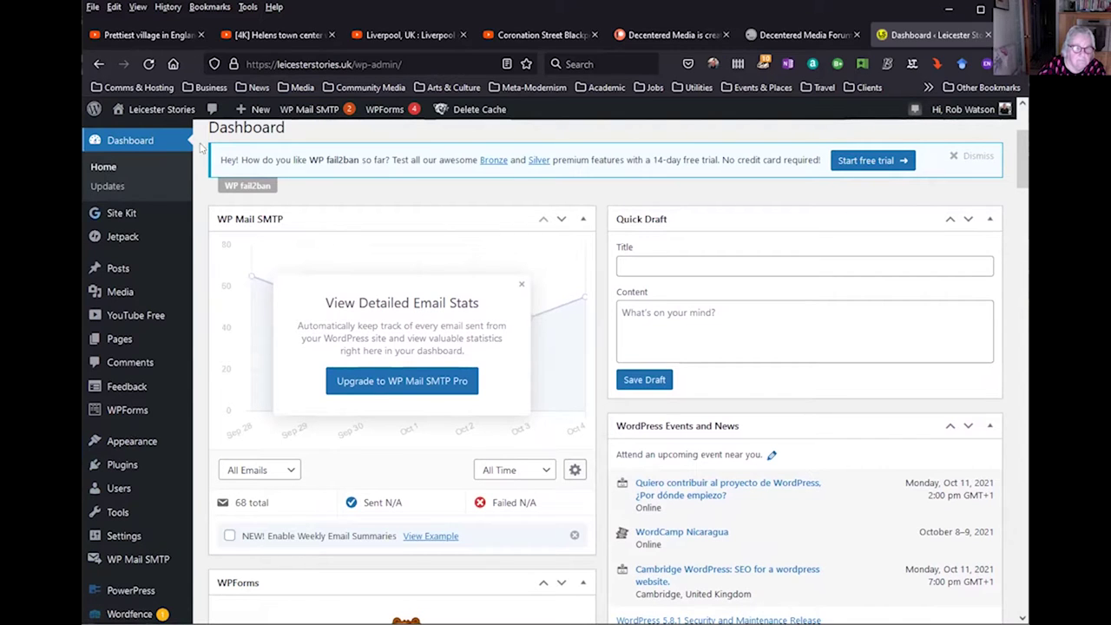
mouse_move(128, 274)
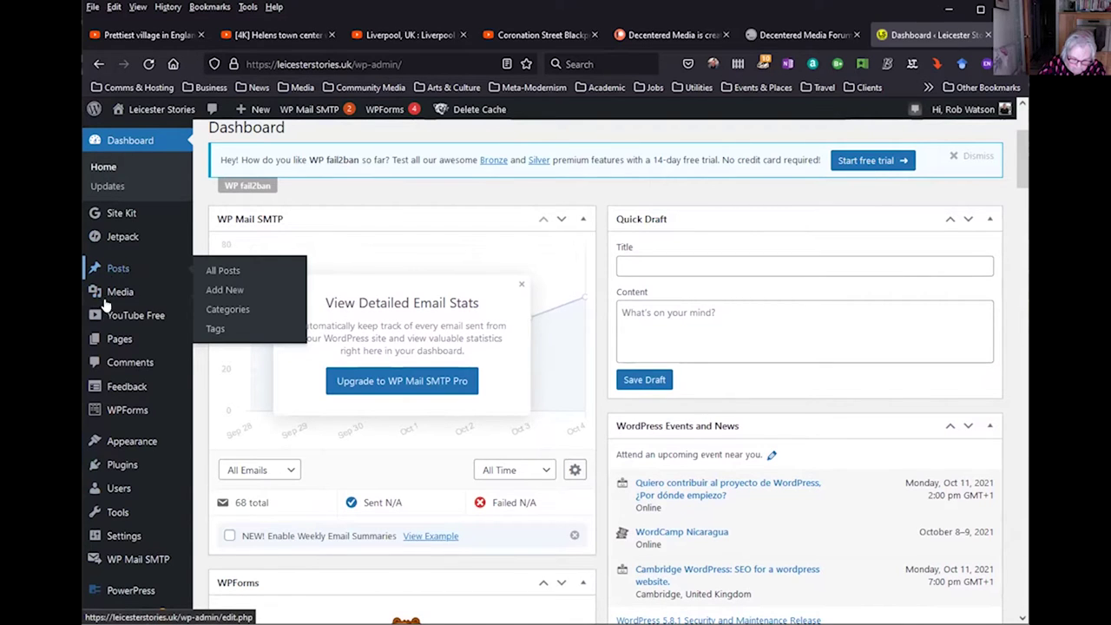
mouse_move(126, 343)
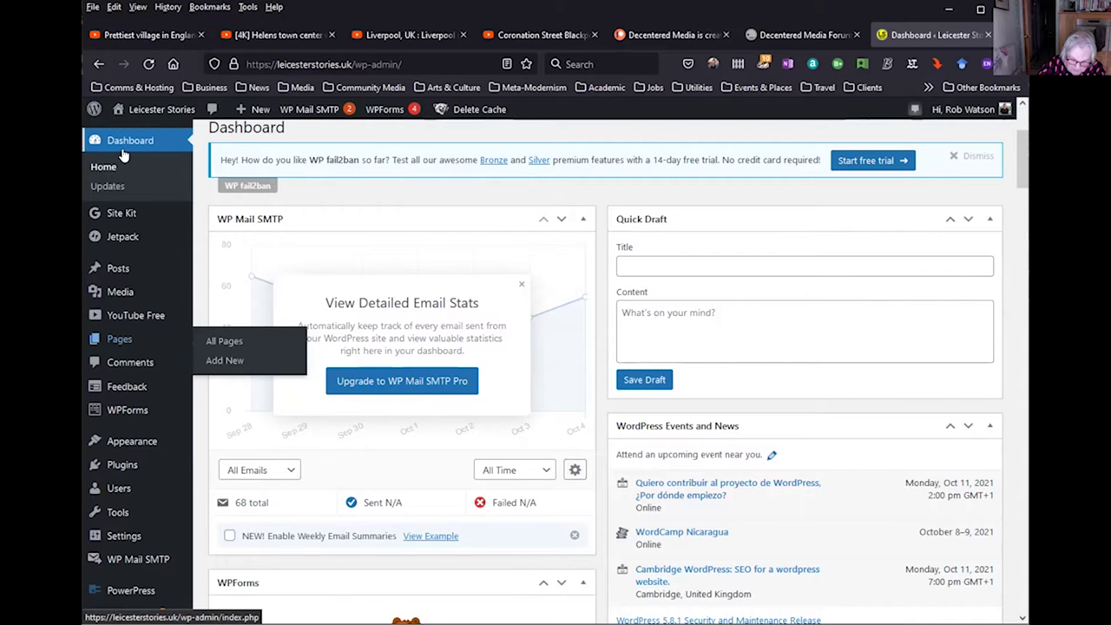
Step: Visit the live Leicester Stories site and read through its Editorial Standards page
click(144, 134)
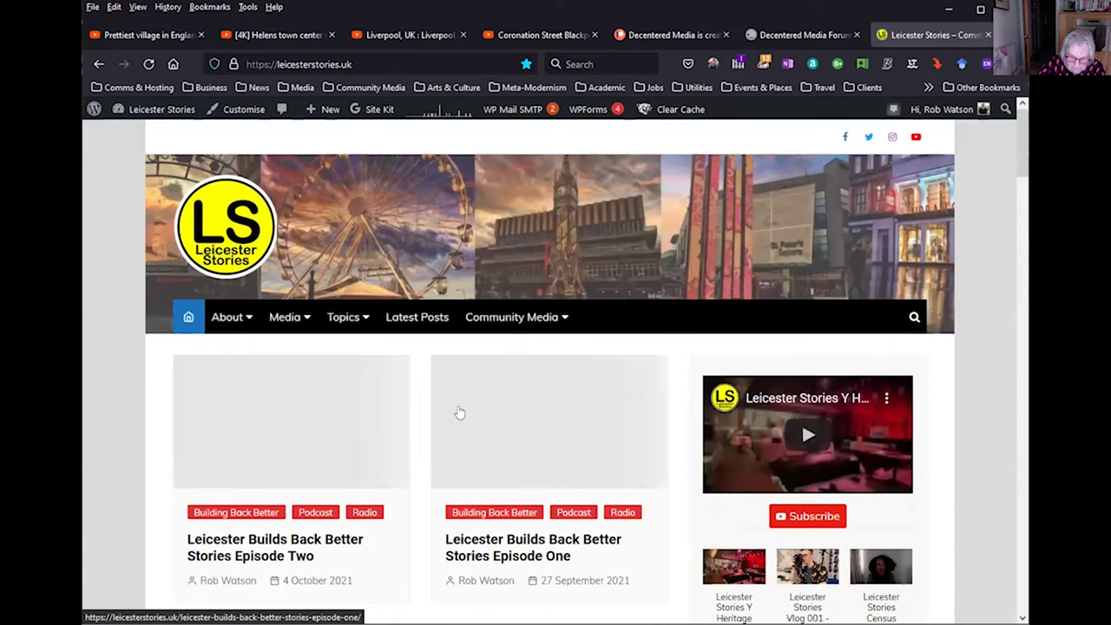
mouse_move(224, 323)
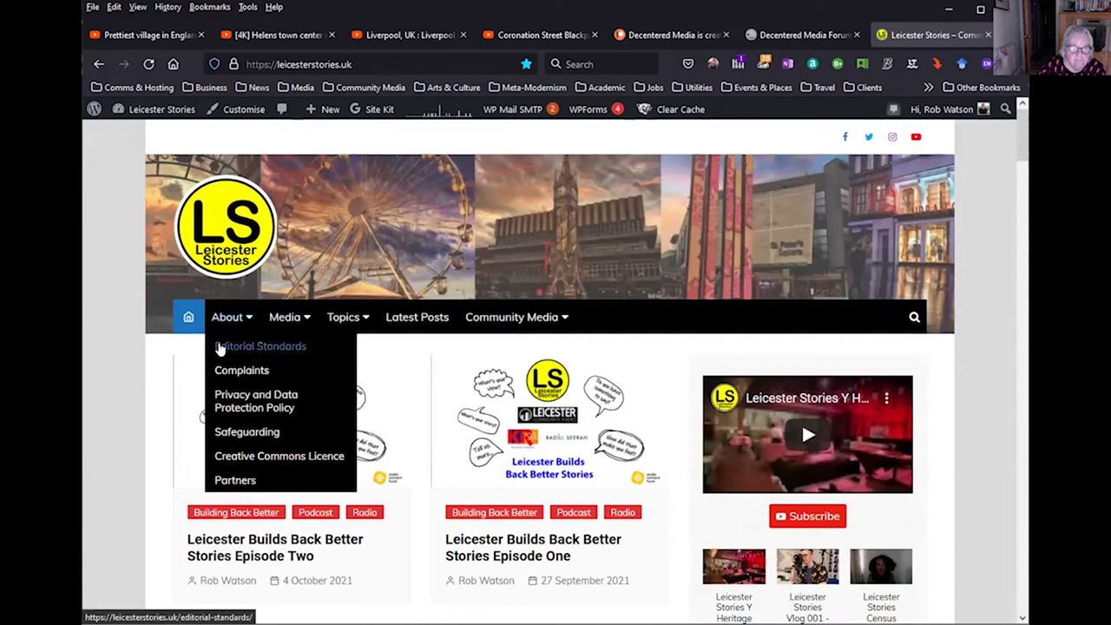
click(218, 346)
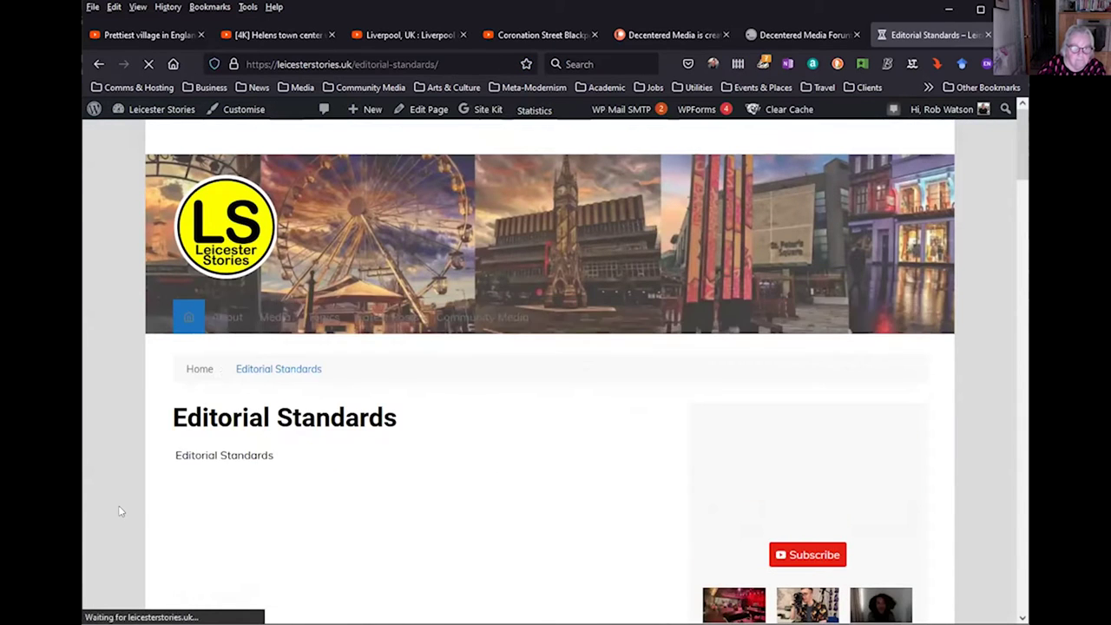
scroll(142, 488, down, 1)
scroll(141, 488, down, 5)
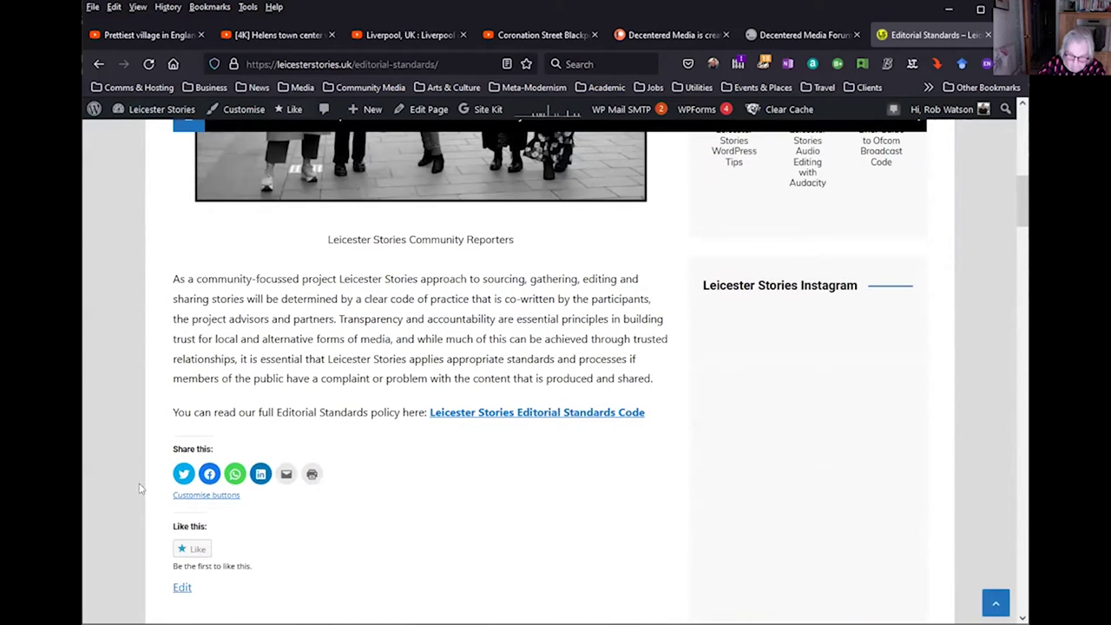
scroll(330, 397, up, 6)
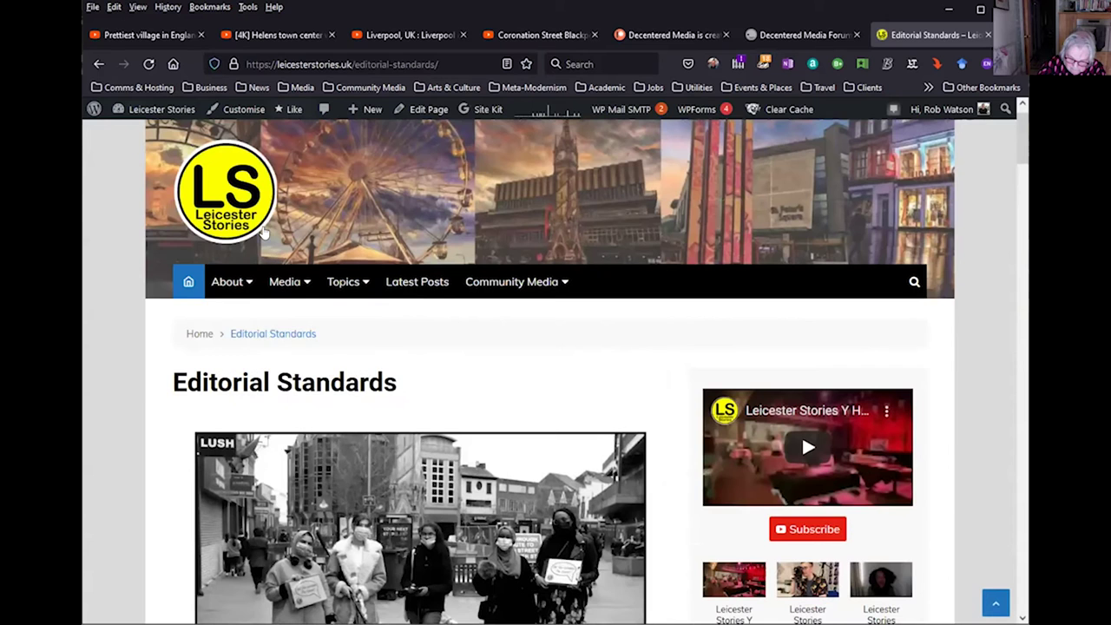
Step: Open the Latest Posts page and examine its content and the site's navigation entries
mouse_move(319, 345)
click(411, 325)
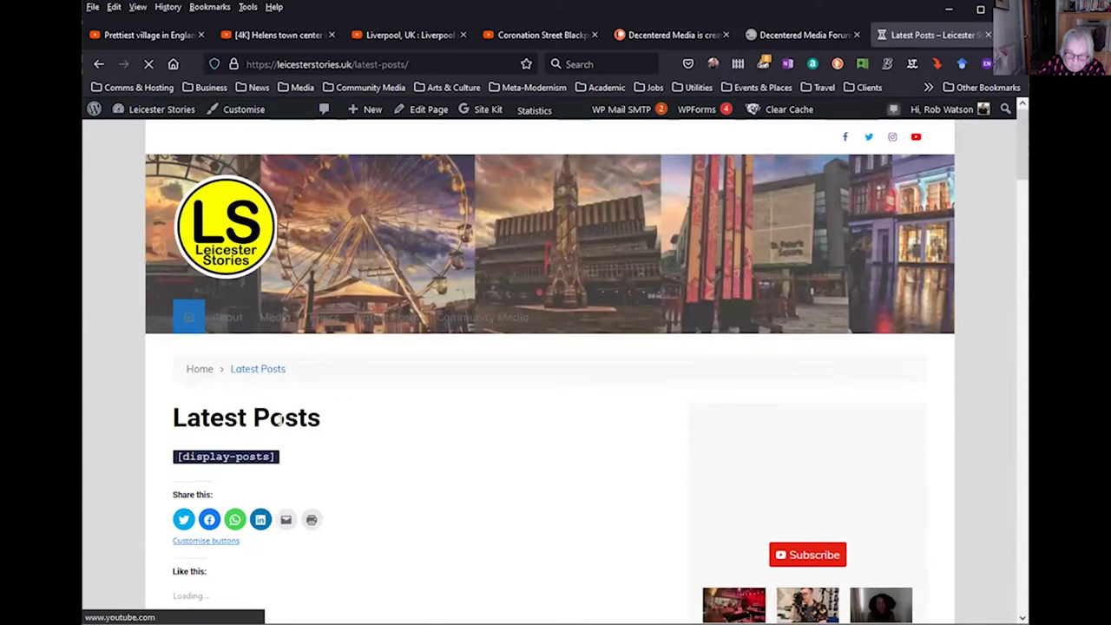
scroll(138, 508, down, 3)
scroll(148, 485, up, 3)
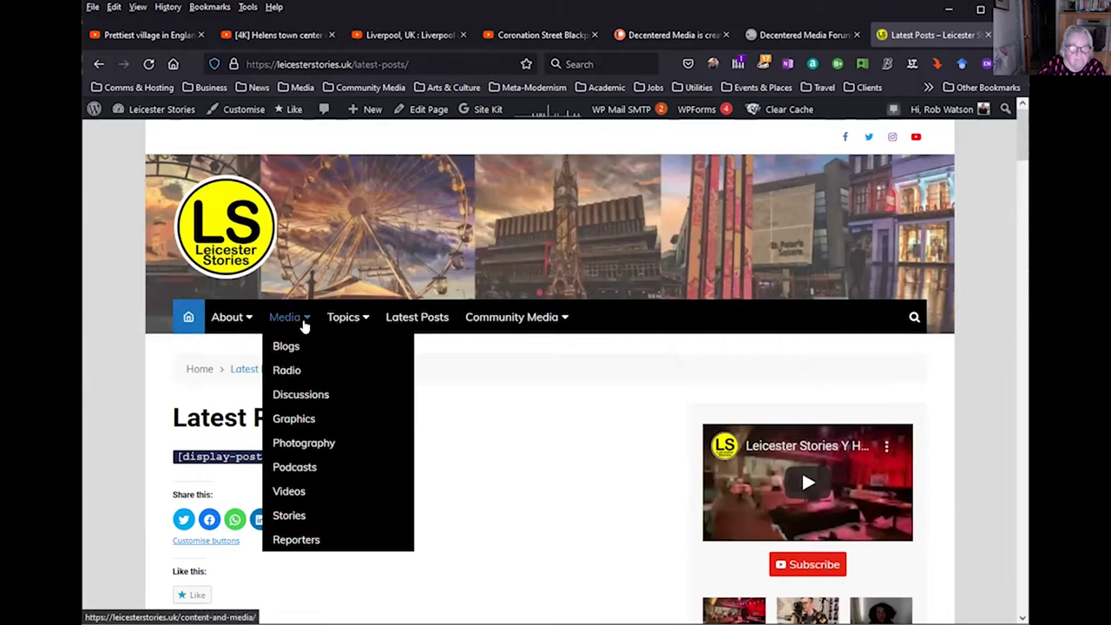
mouse_move(551, 326)
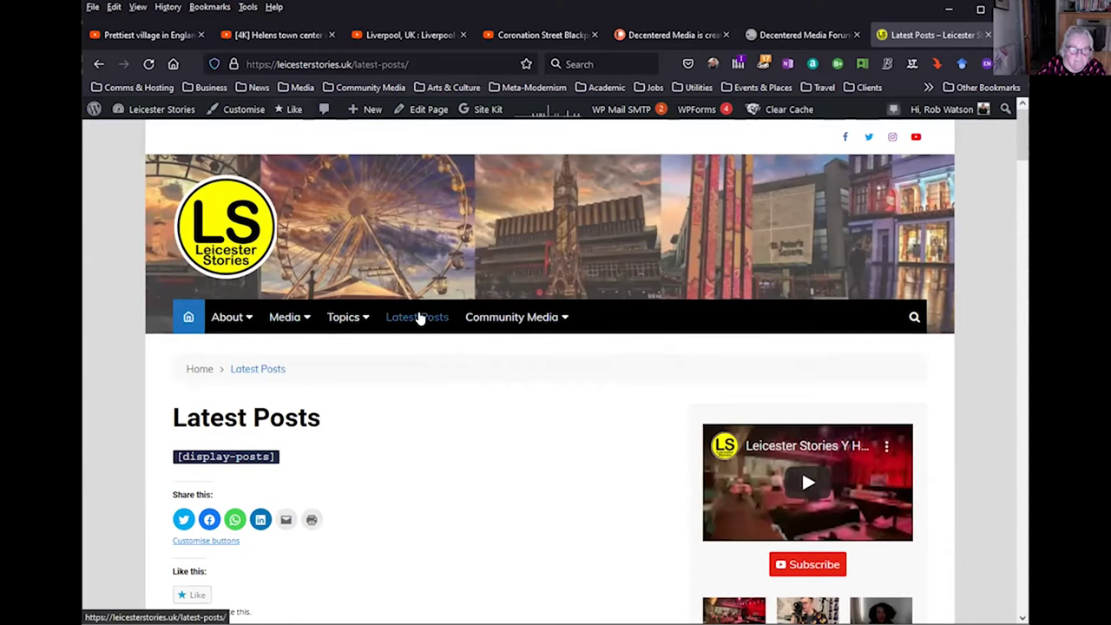
click(238, 373)
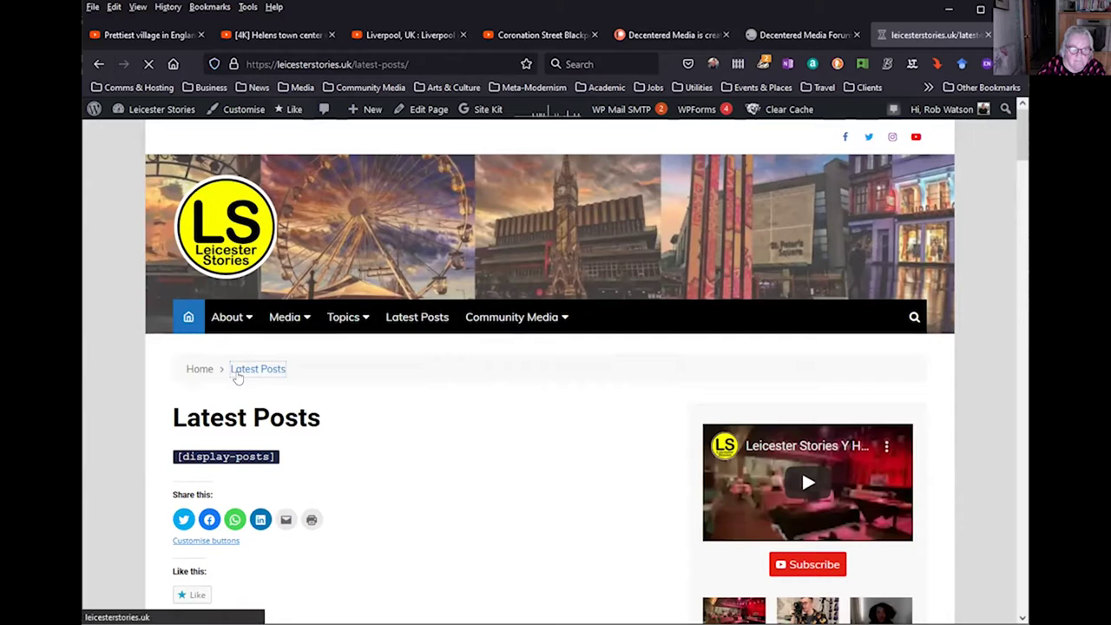
Step: View the Content and Media page and the posts under the Build Back Together topic
click(298, 318)
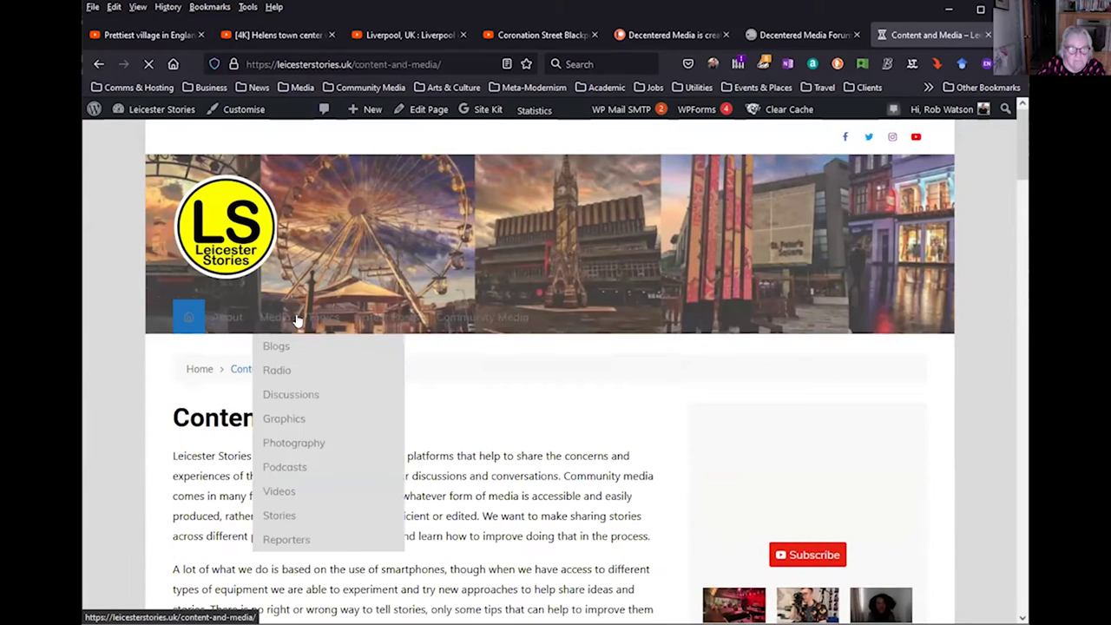
mouse_move(344, 326)
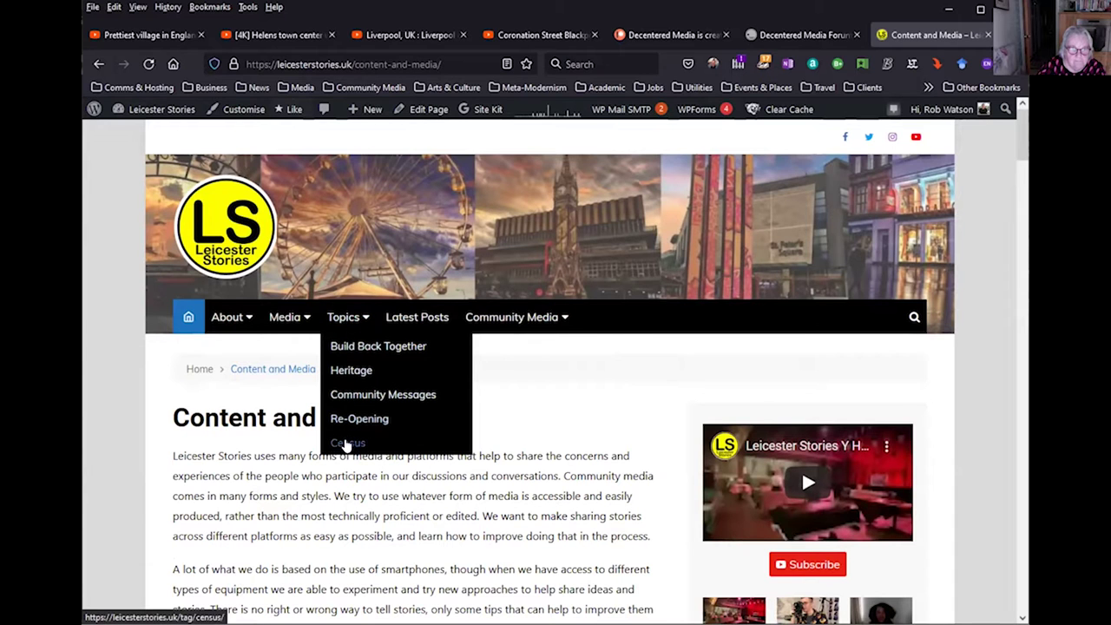
click(342, 346)
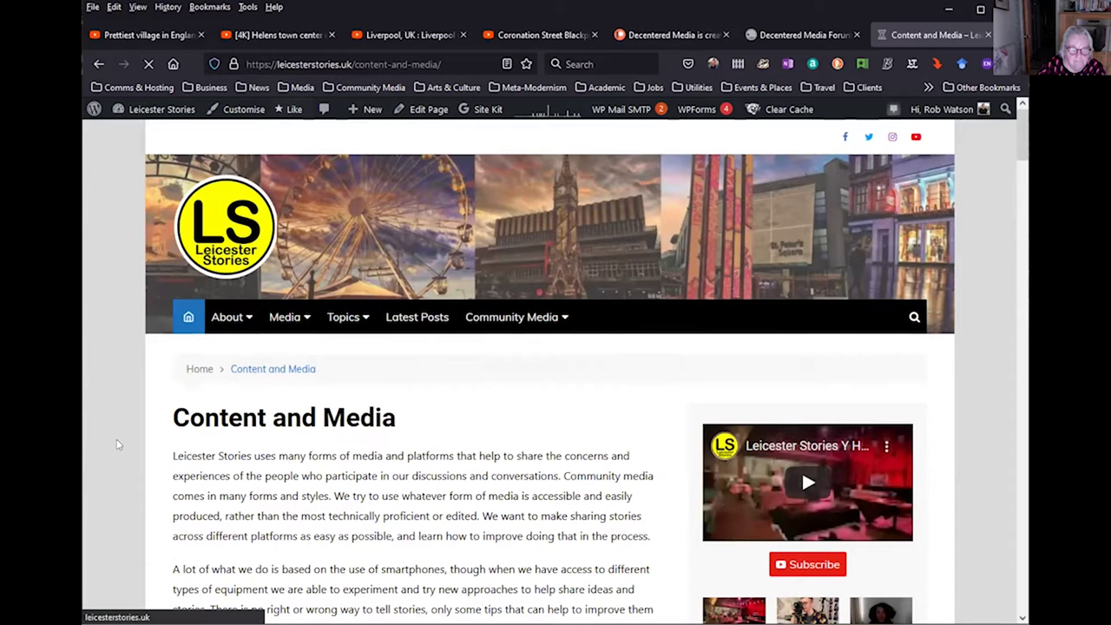
scroll(119, 444, down, 4)
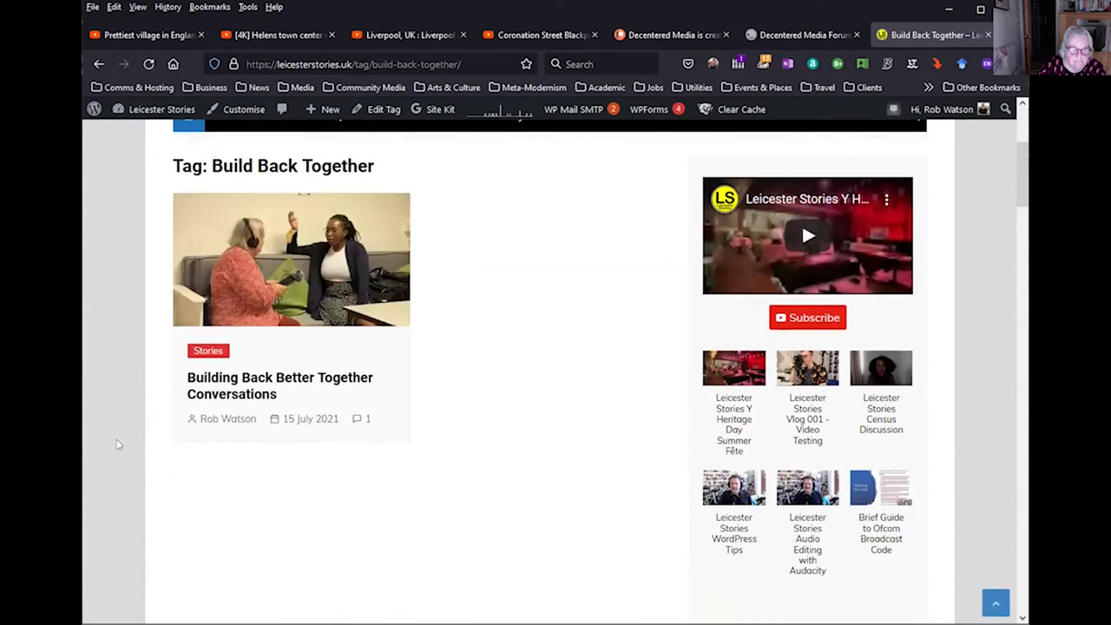
scroll(119, 444, up, 5)
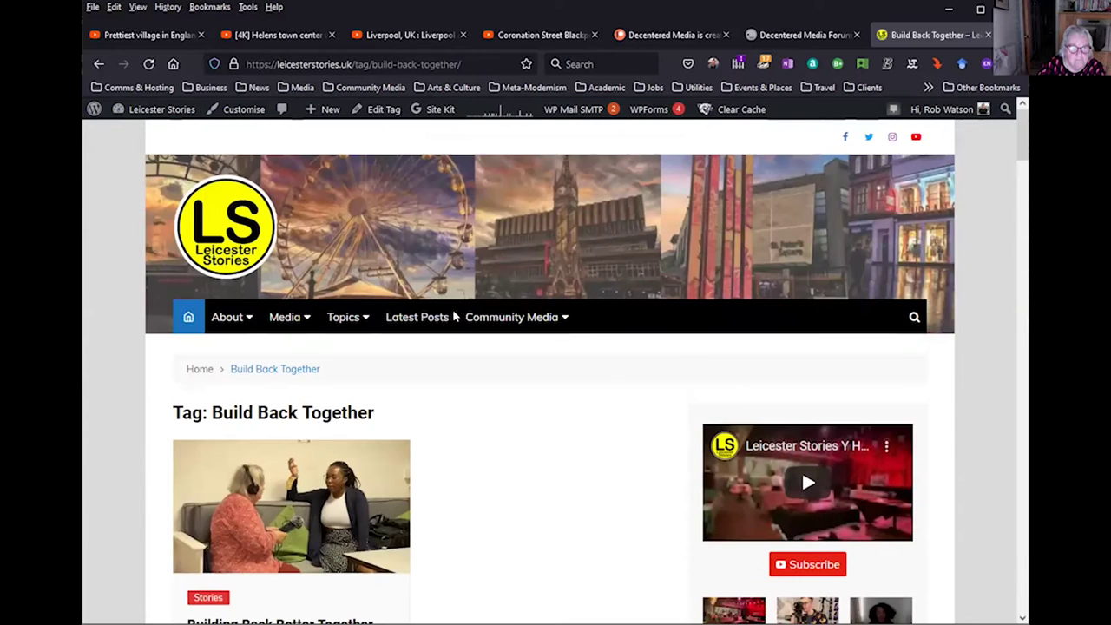
Step: Look through the posts in the Radio media category and return to the site's admin dashboard
mouse_move(290, 318)
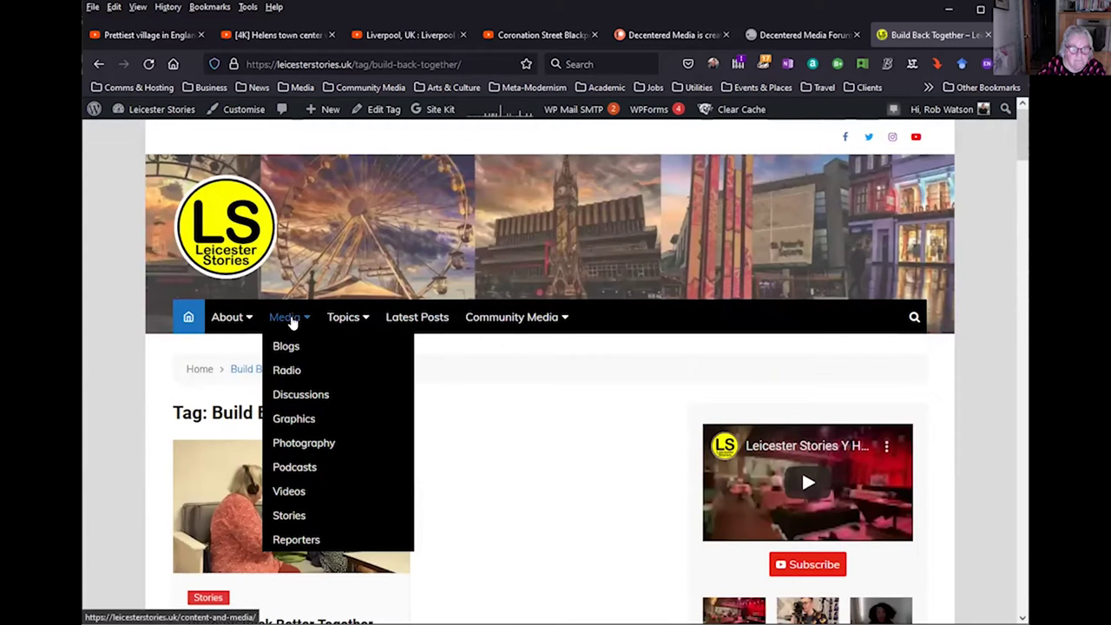
click(287, 369)
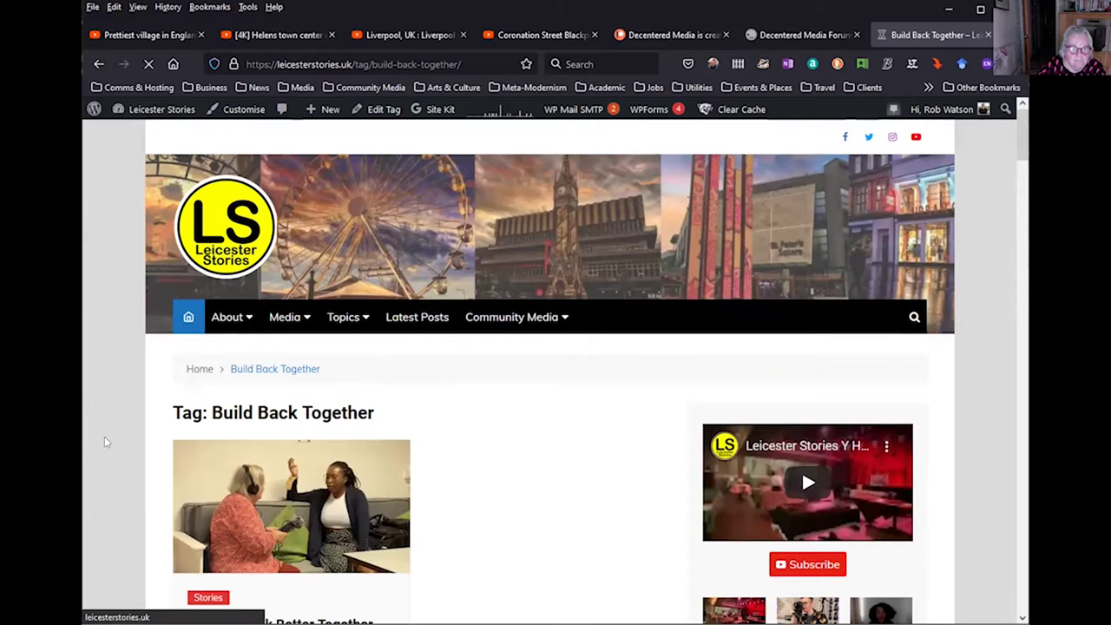
scroll(104, 436, down, 2)
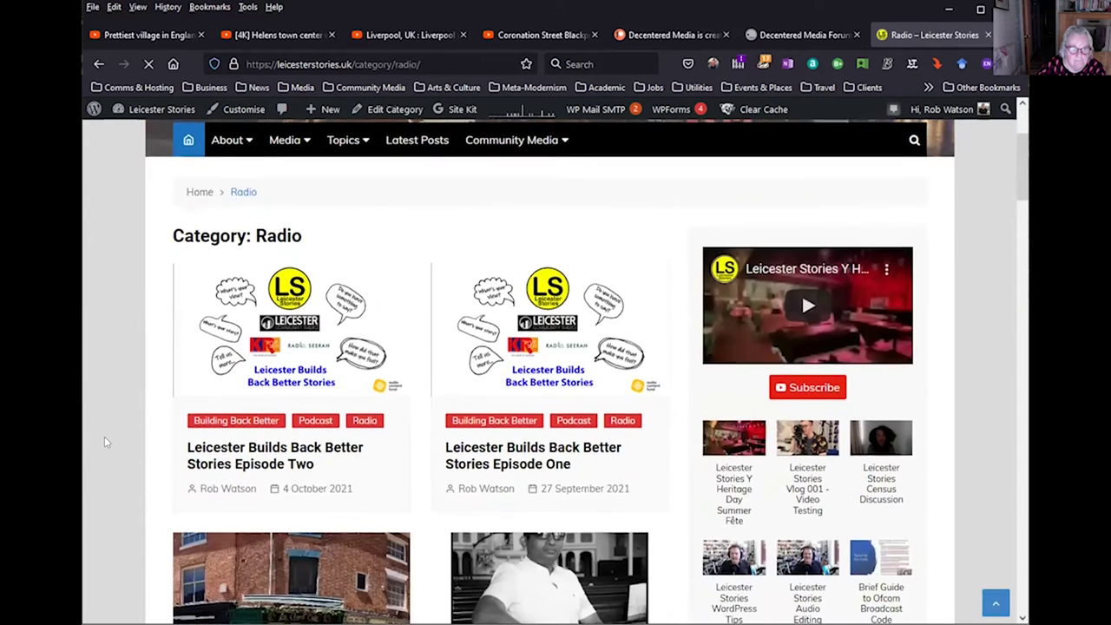
scroll(104, 442, down, 1)
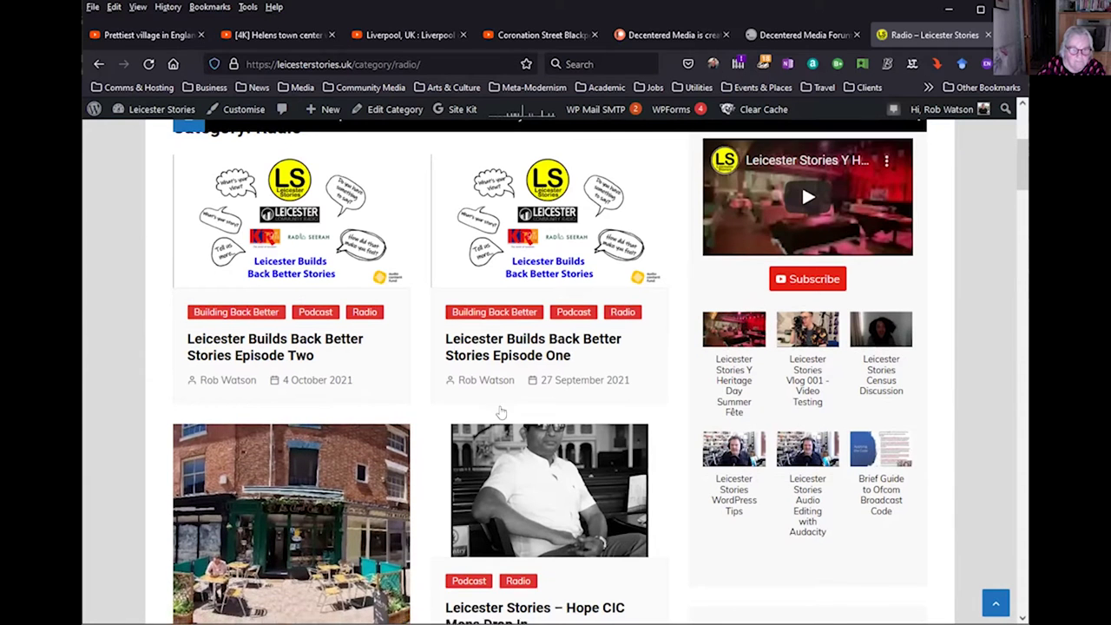
scroll(499, 405, down, 2)
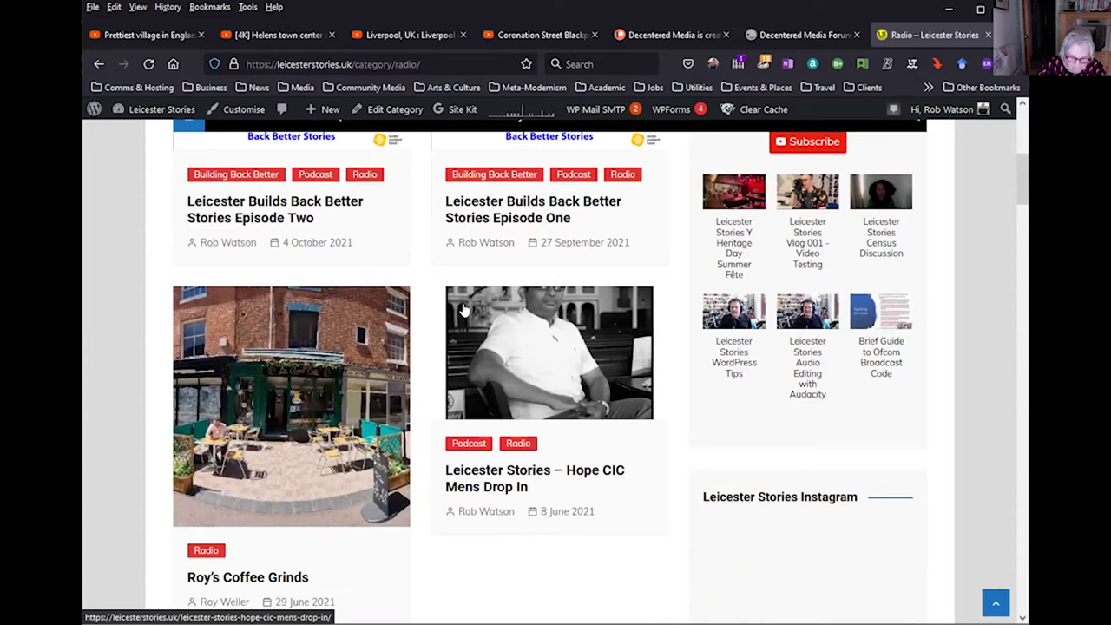
scroll(500, 412, up, 5)
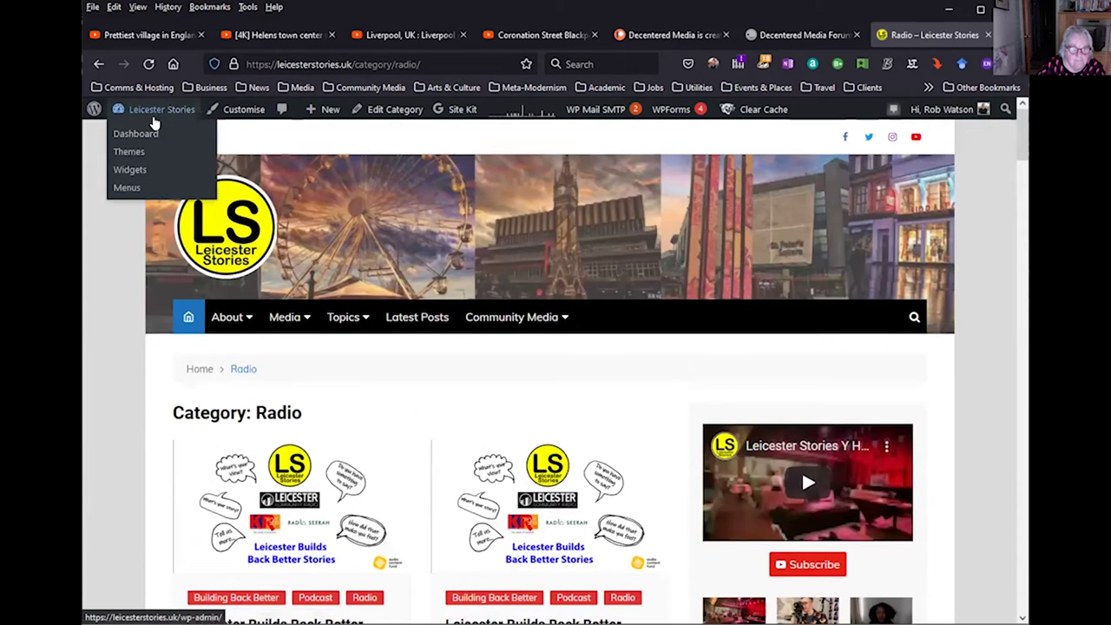
click(145, 135)
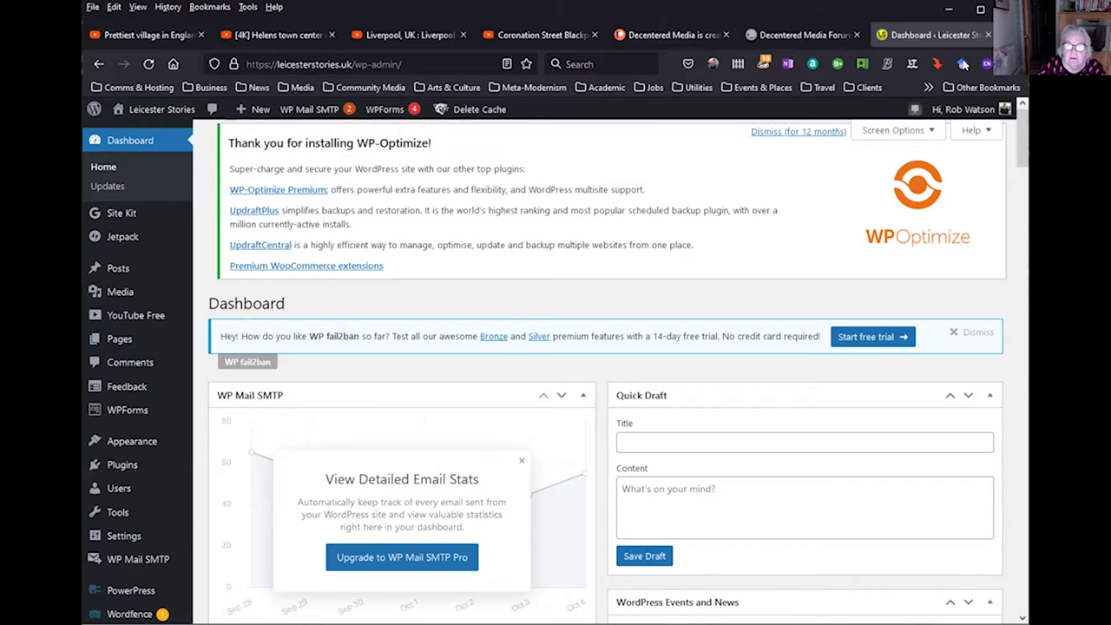
Step: Open the Decentered Media website in a new tab and look through the posts on its homepage
key(ctrl+t)
click(109, 88)
click(143, 112)
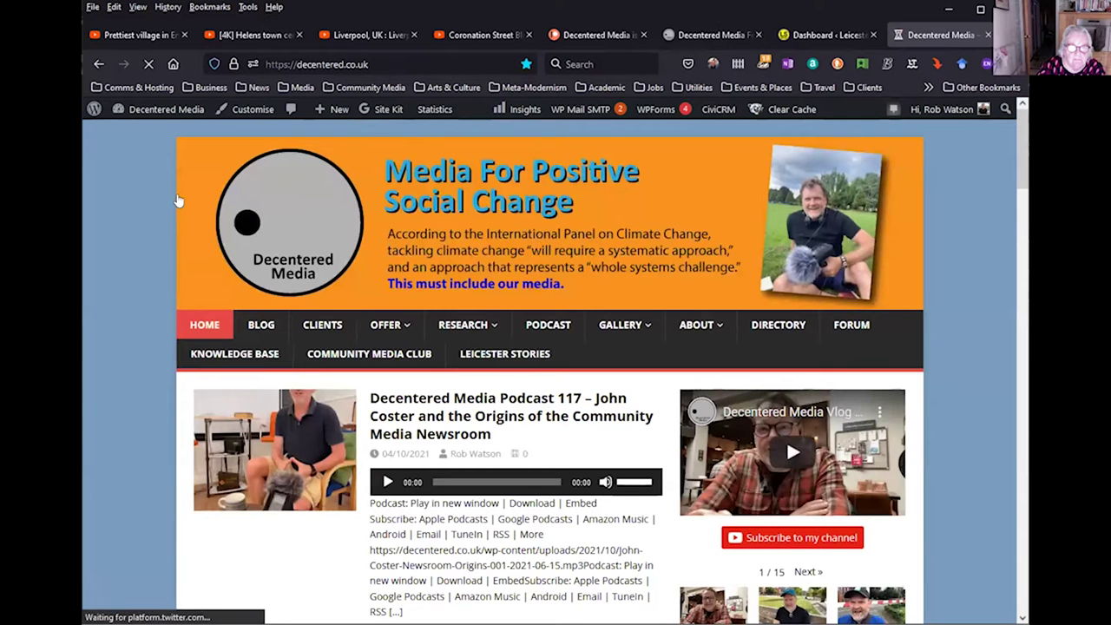
scroll(527, 188, down, 5)
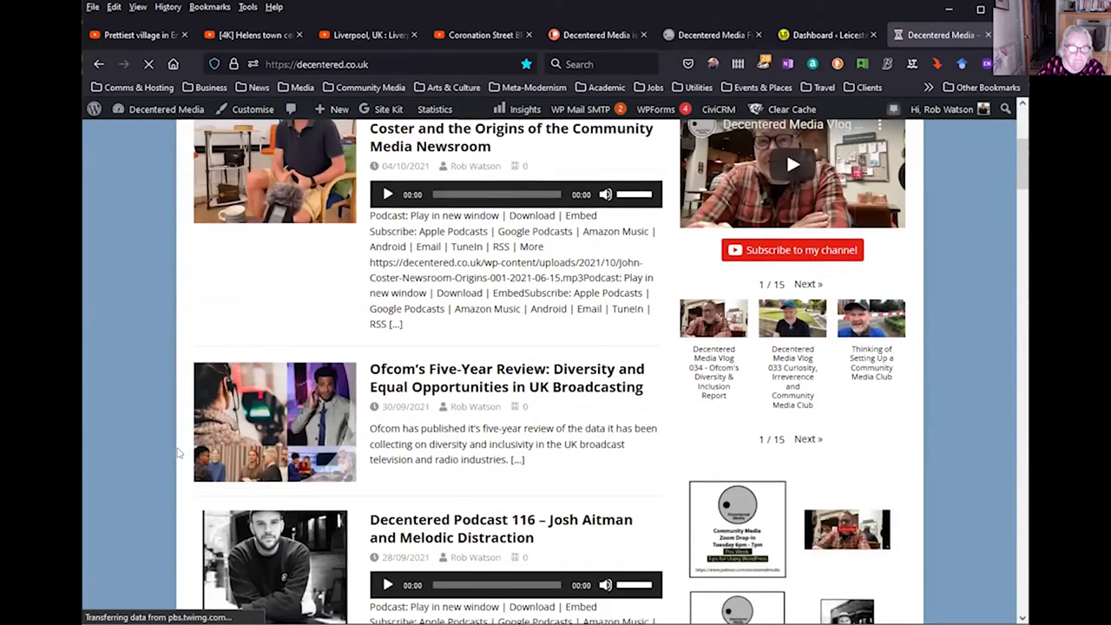
scroll(540, 431, down, 3)
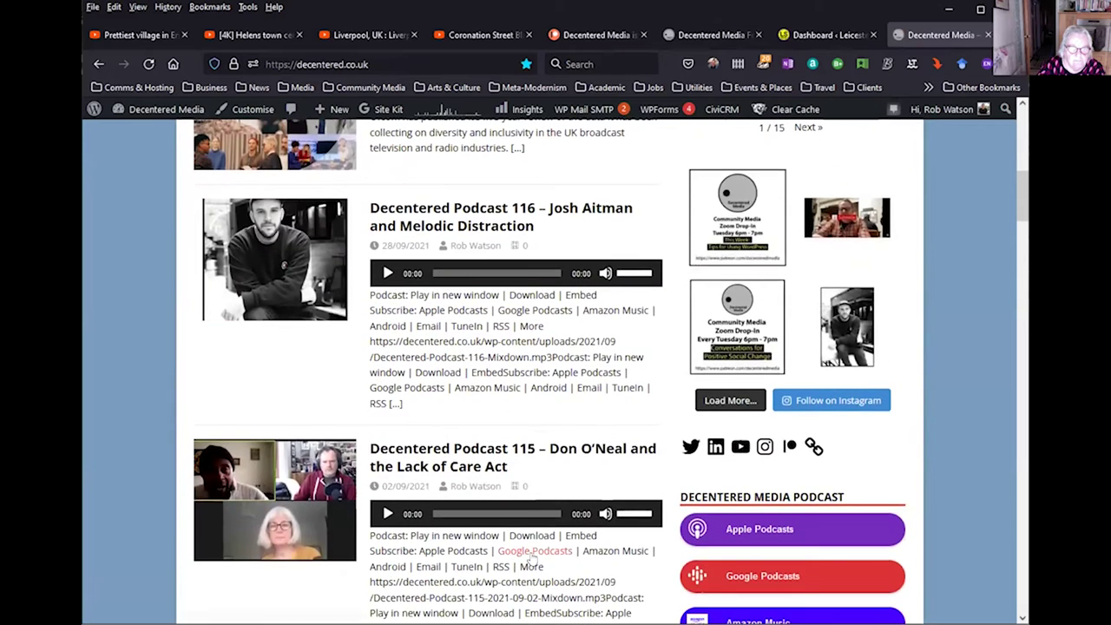
scroll(540, 430, down, 6)
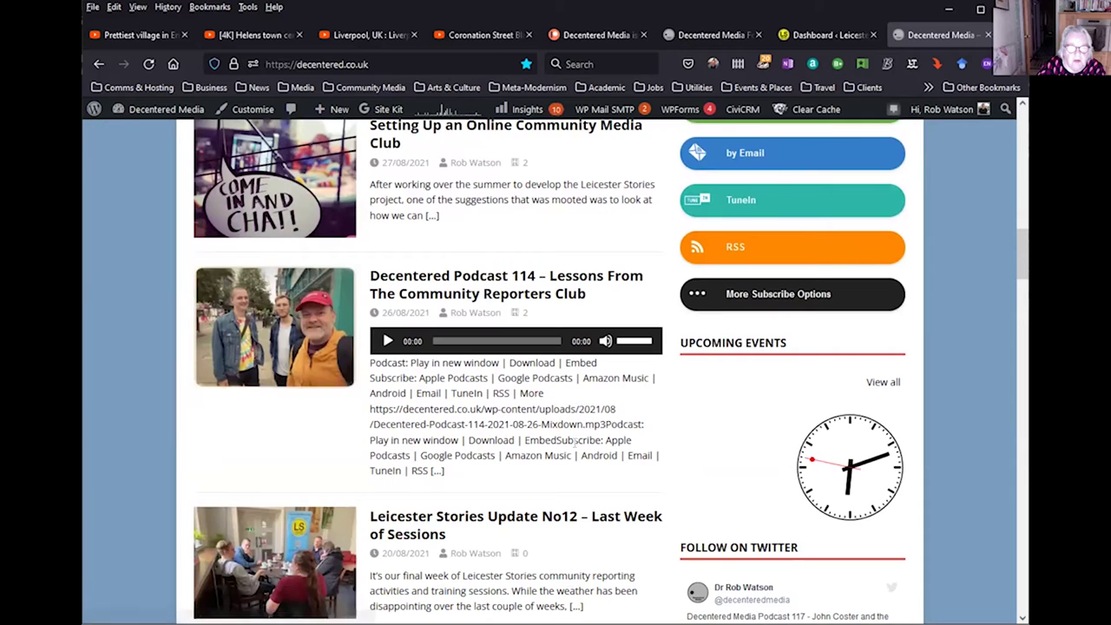
Step: Look through the posts on the Decentered Media homepage down to the page numbering, and return to the site header
scroll(641, 440, up, 5)
scroll(641, 439, up, 5)
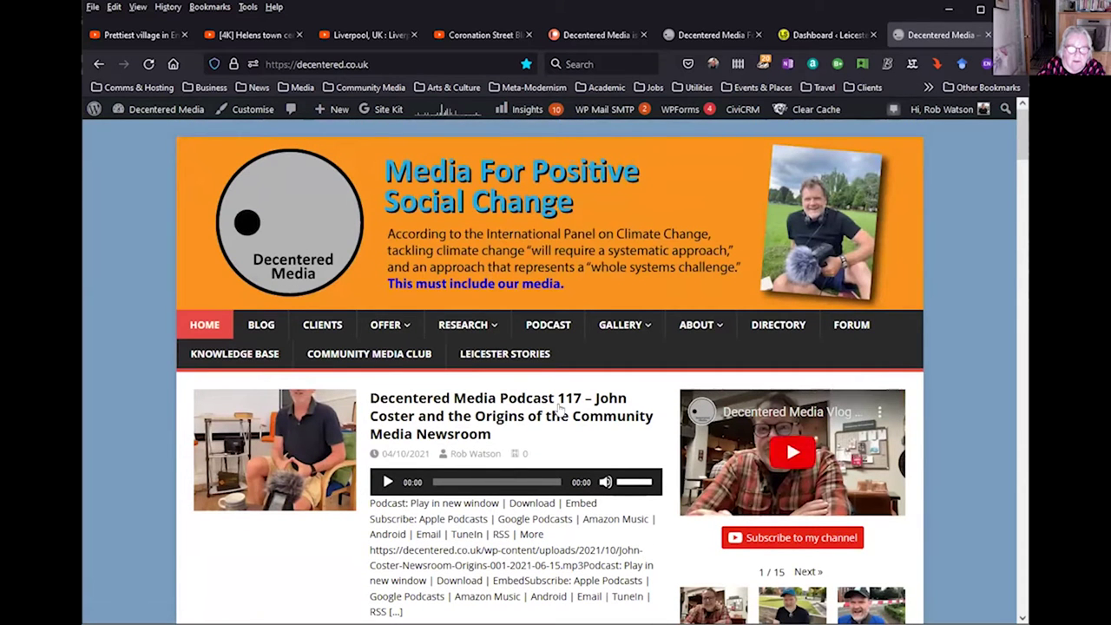
scroll(127, 448, down, 3)
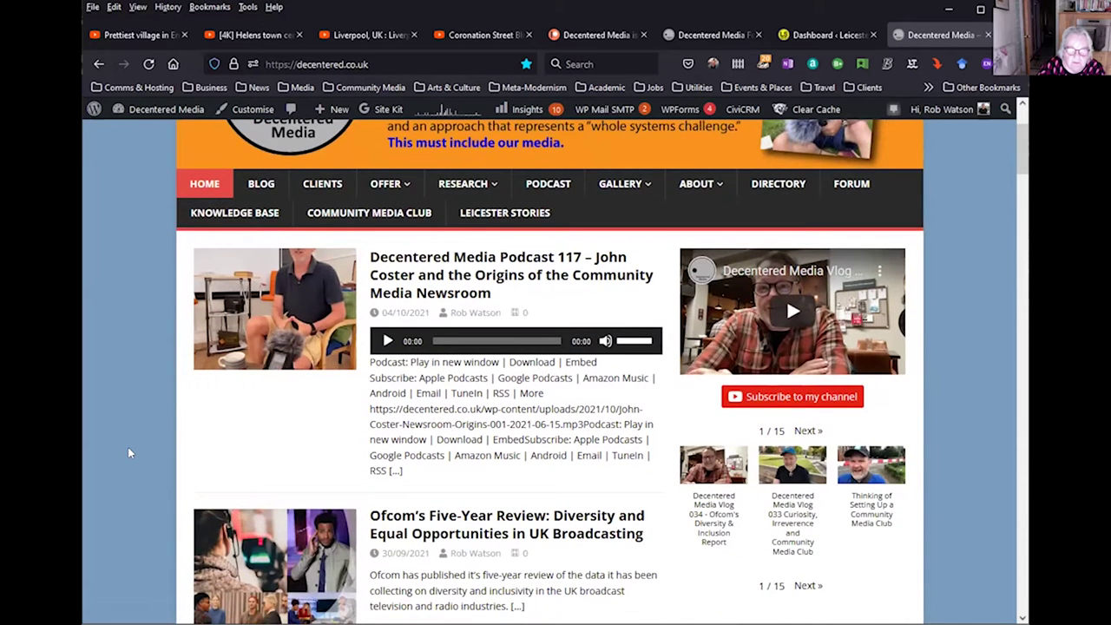
scroll(128, 449, down, 3)
scroll(139, 447, up, 2)
scroll(143, 444, down, 15)
scroll(141, 448, down, 16)
scroll(142, 447, up, 3)
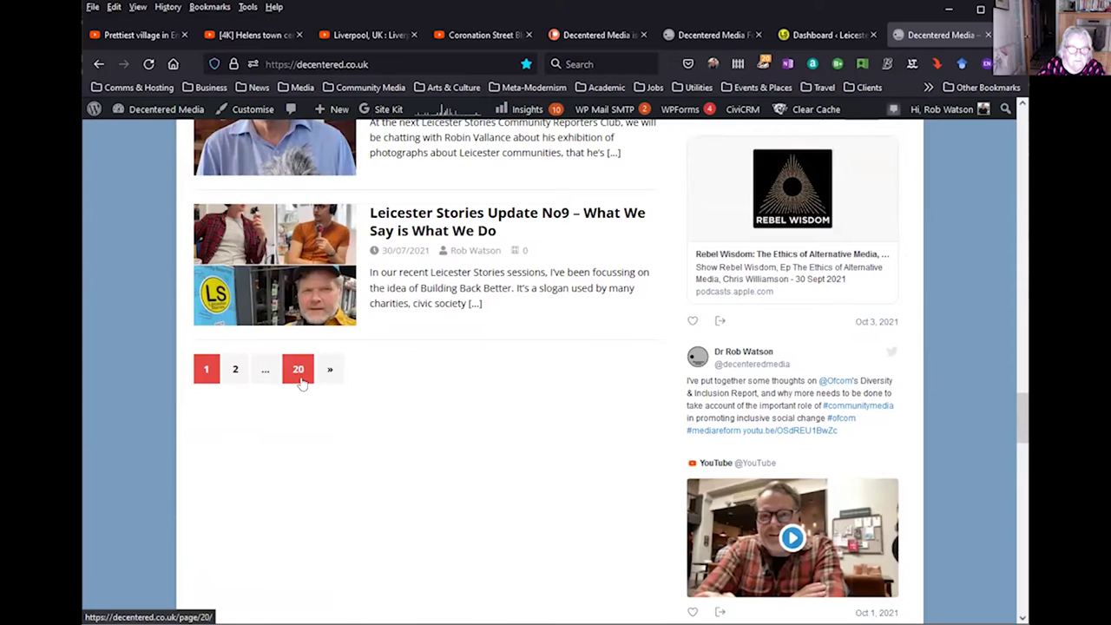
scroll(302, 384, up, 12)
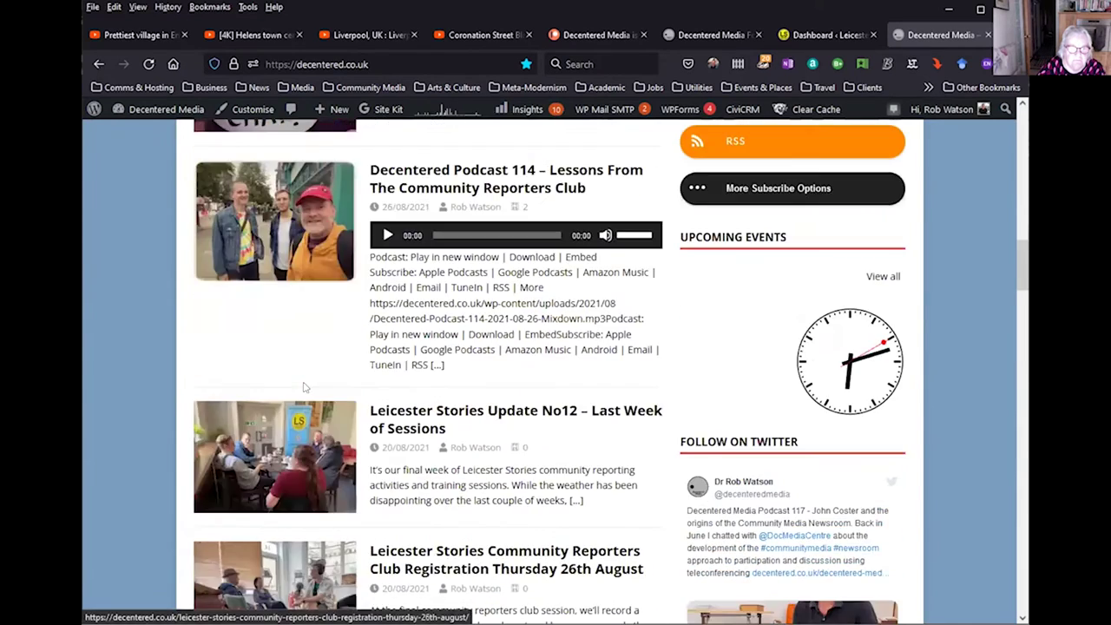
scroll(303, 387, up, 10)
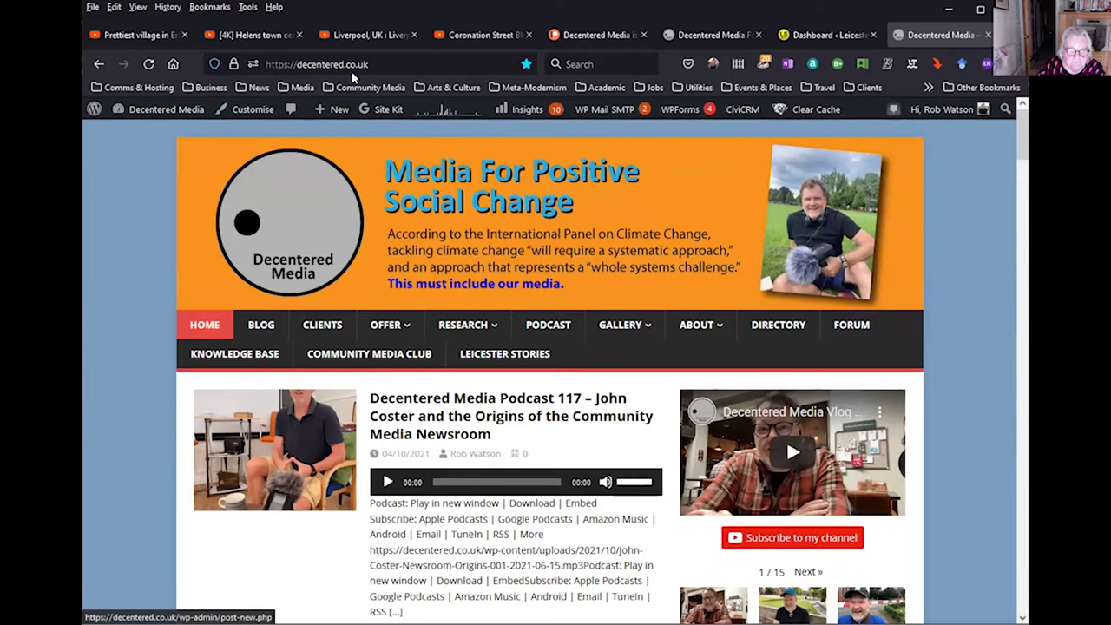
Step: Switch back to the Leicester Stories admin, visit its live site and look through the homepage posts and their category labels
click(862, 36)
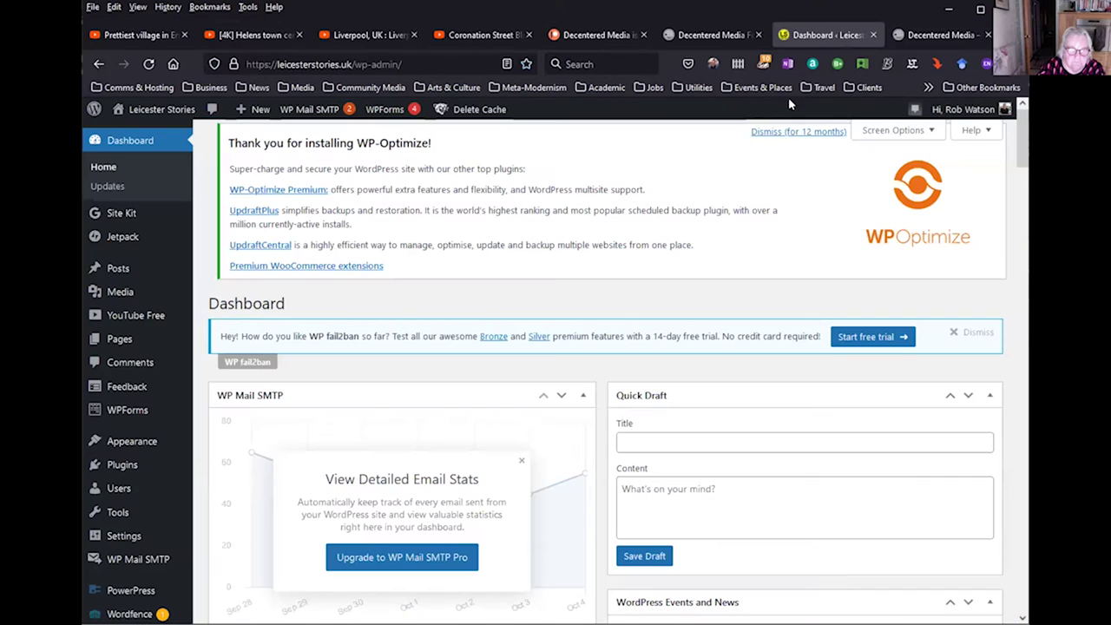
mouse_move(143, 110)
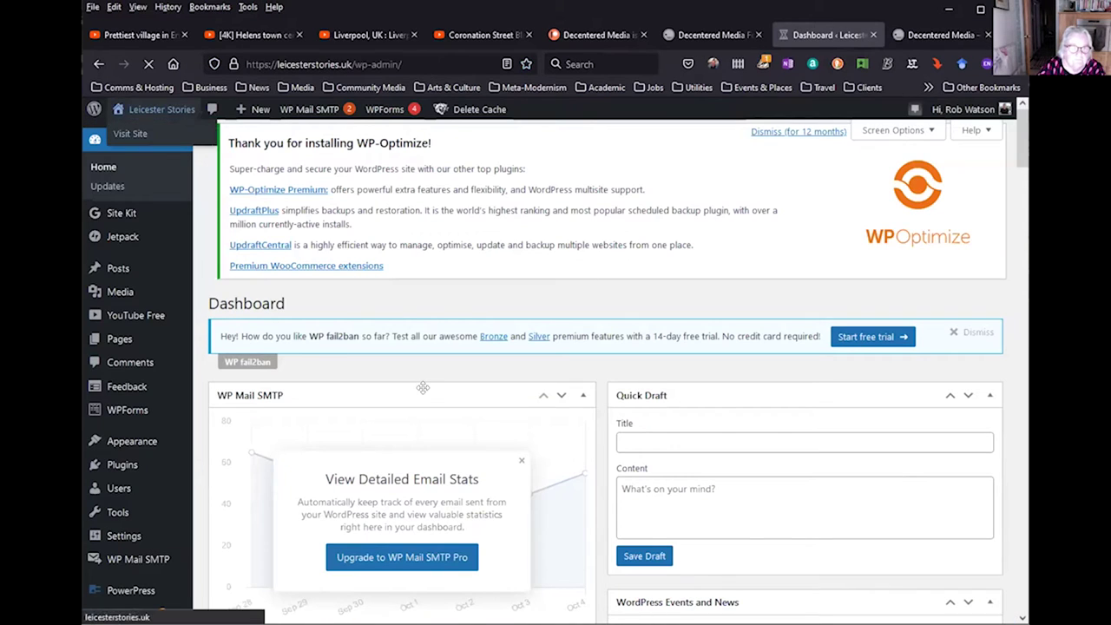
click(132, 136)
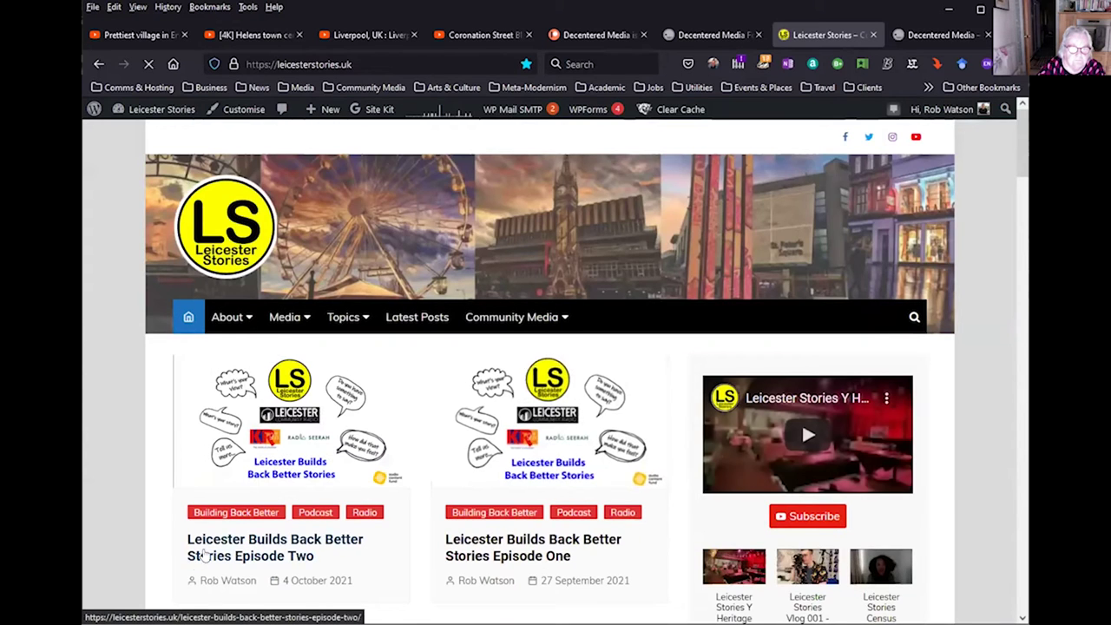
scroll(433, 481, down, 2)
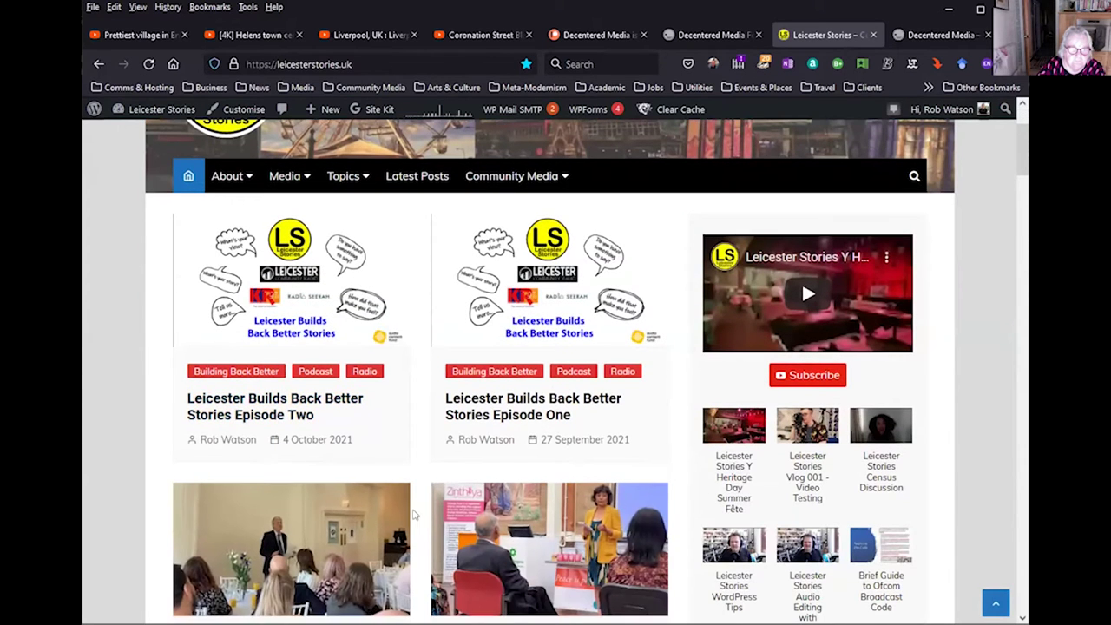
scroll(450, 508, down, 5)
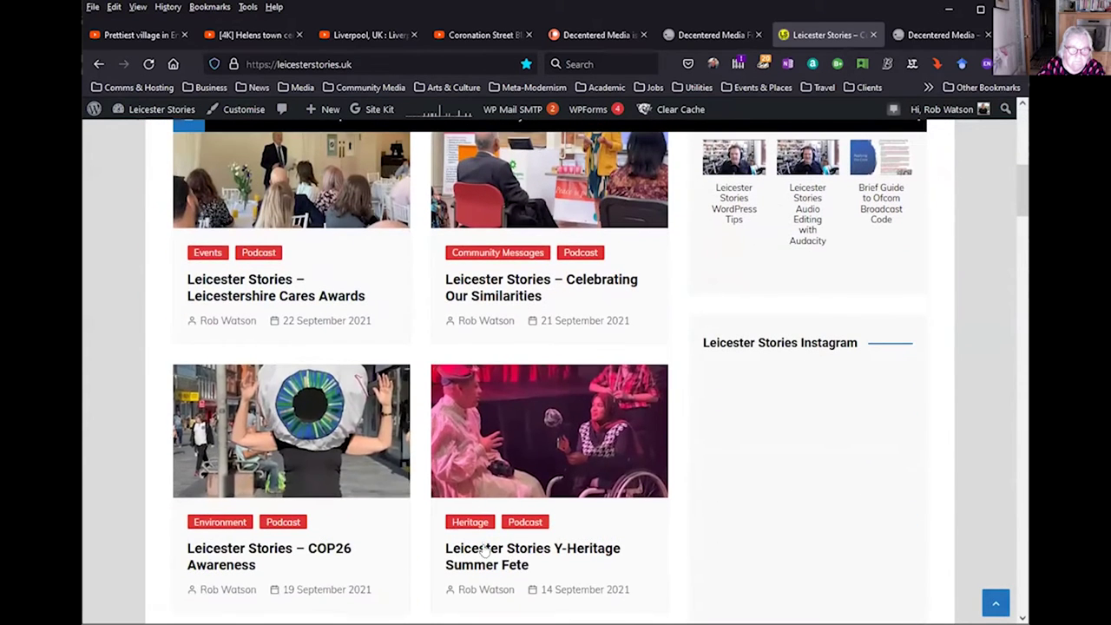
scroll(407, 520, down, 7)
scroll(396, 540, up, 7)
scroll(396, 540, up, 6)
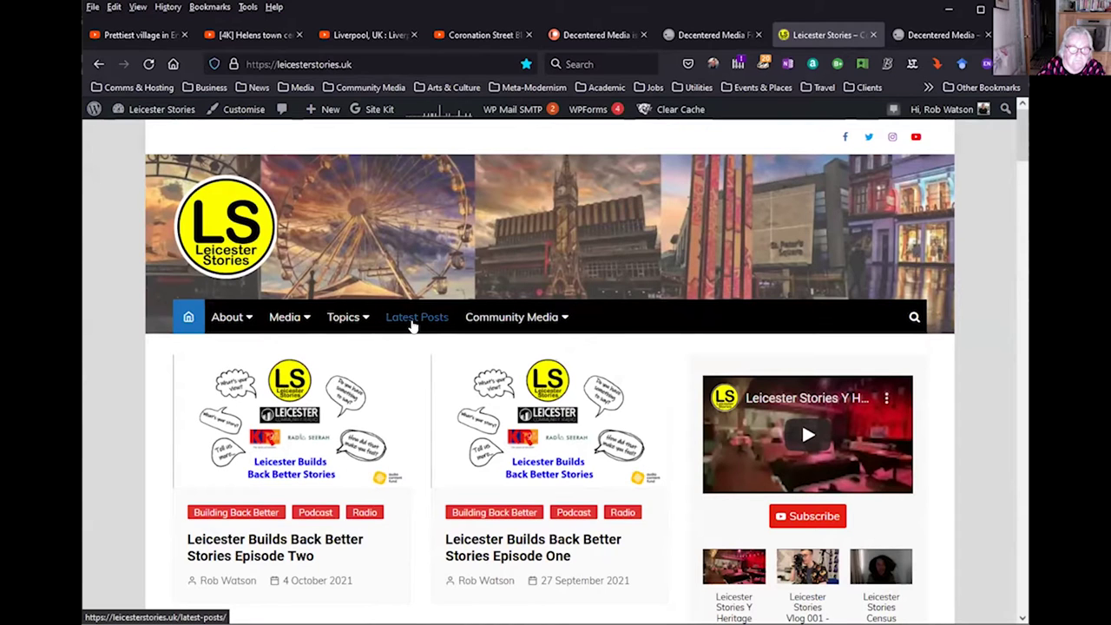
scroll(413, 326, down, 1)
scroll(413, 326, up, 1)
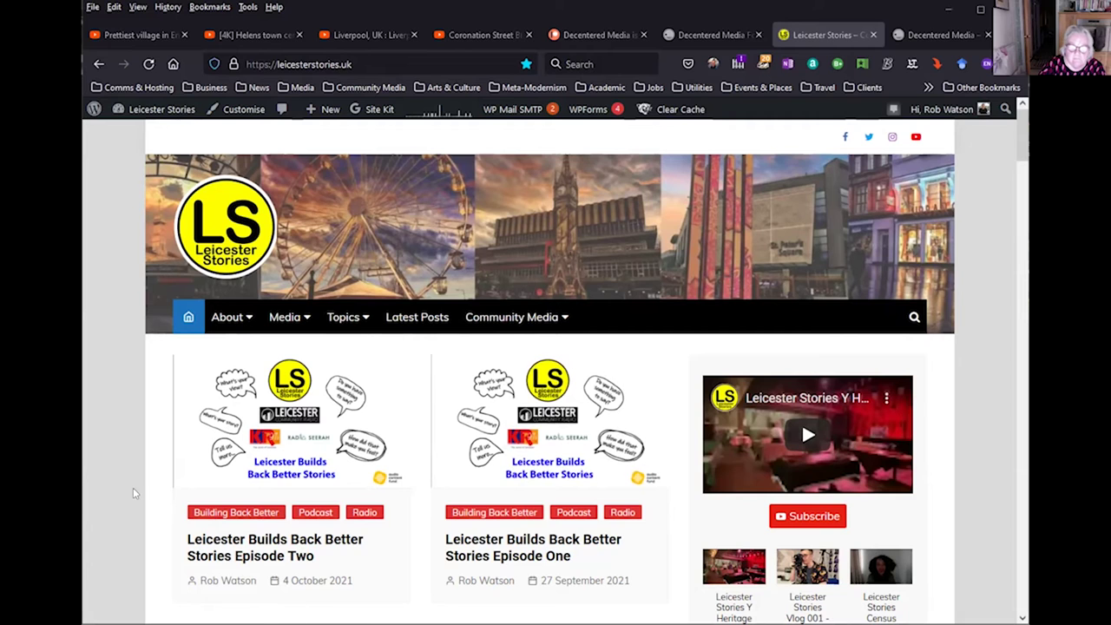
Step: Return to the Leicester Stories dashboard, open the list of all pages and look through it
mouse_move(174, 111)
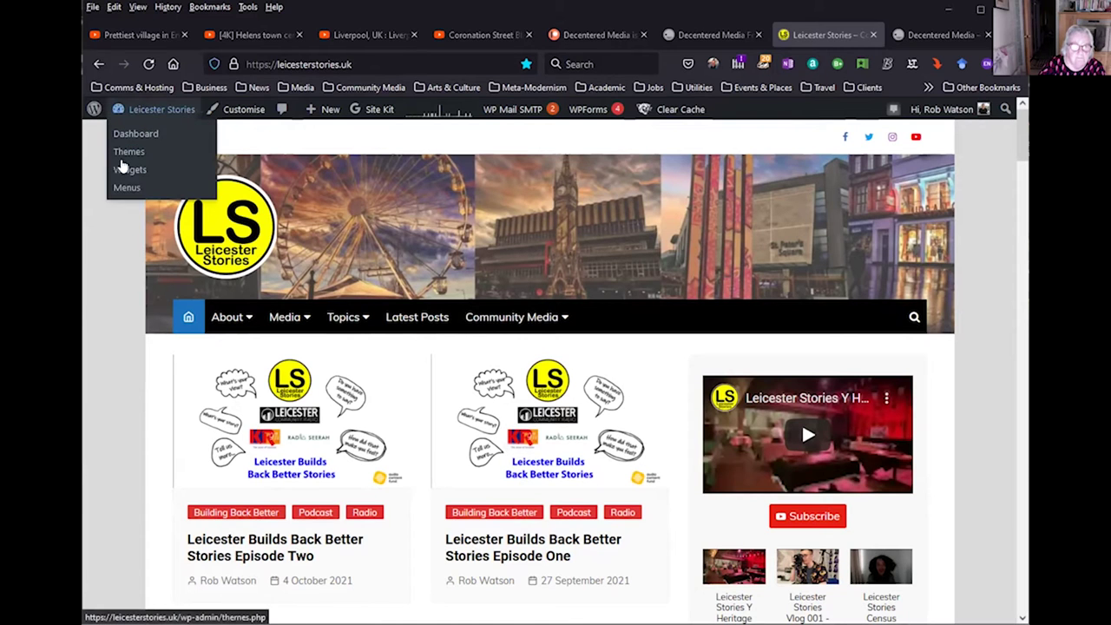
click(125, 135)
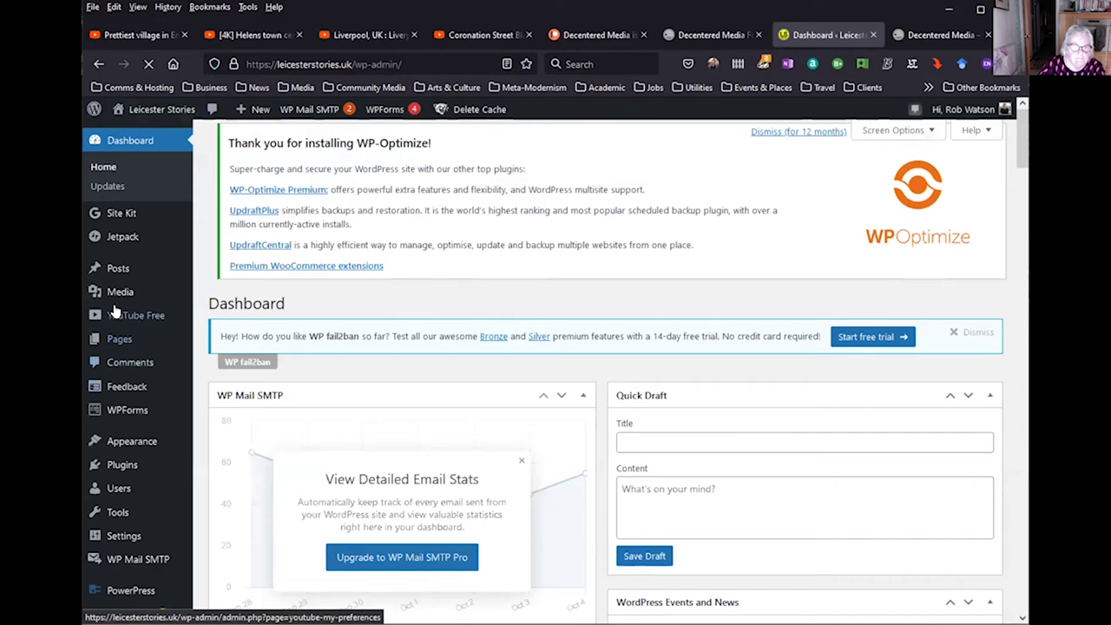
mouse_move(117, 271)
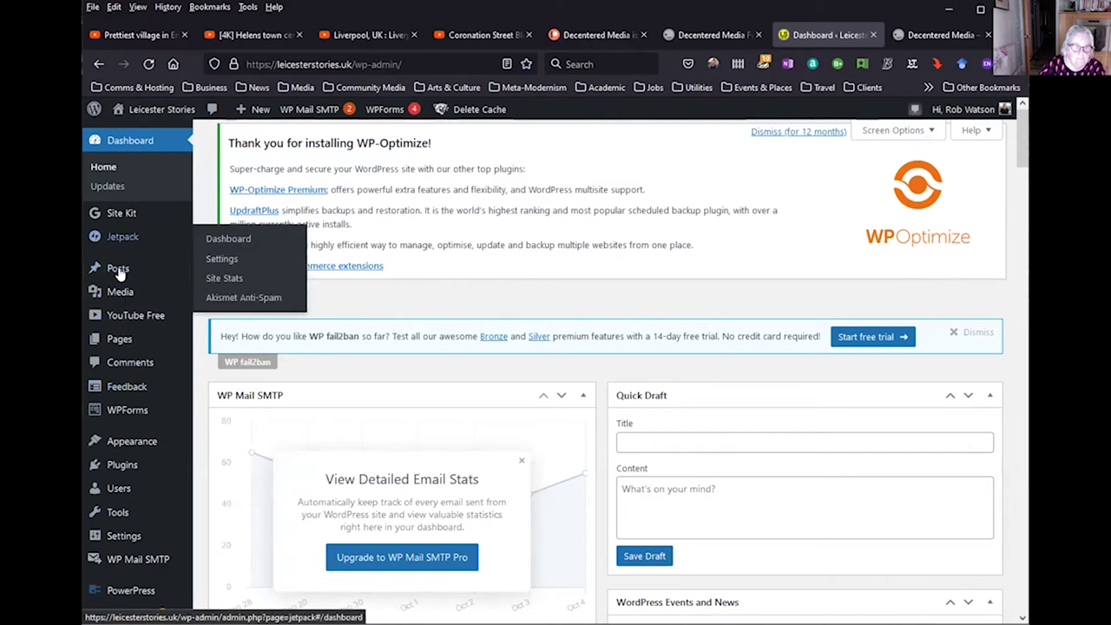
click(121, 340)
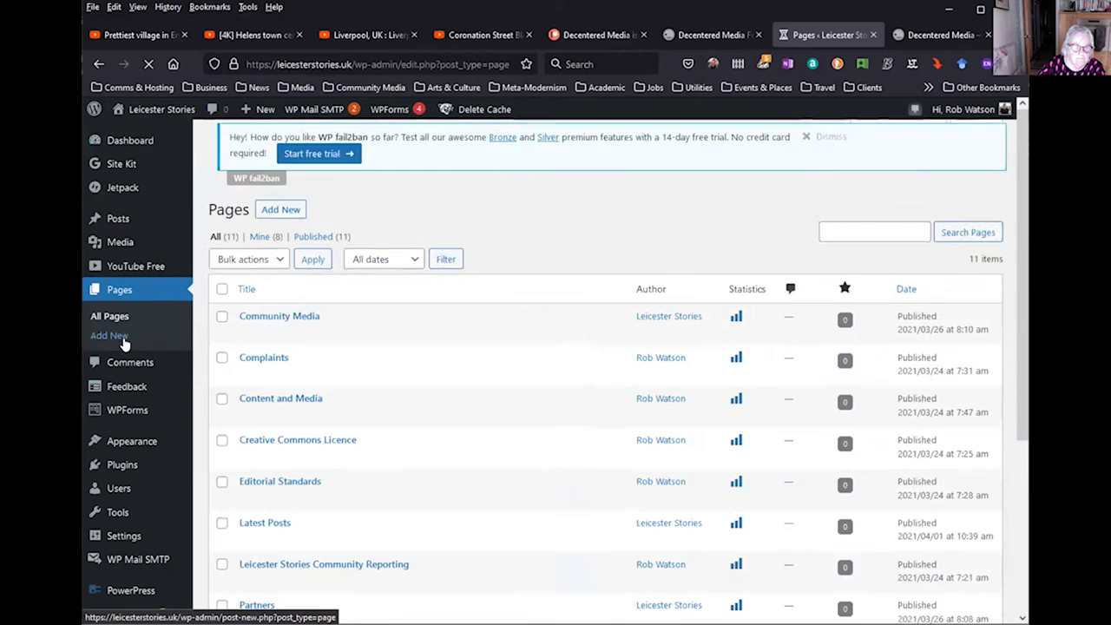
scroll(547, 450, down, 2)
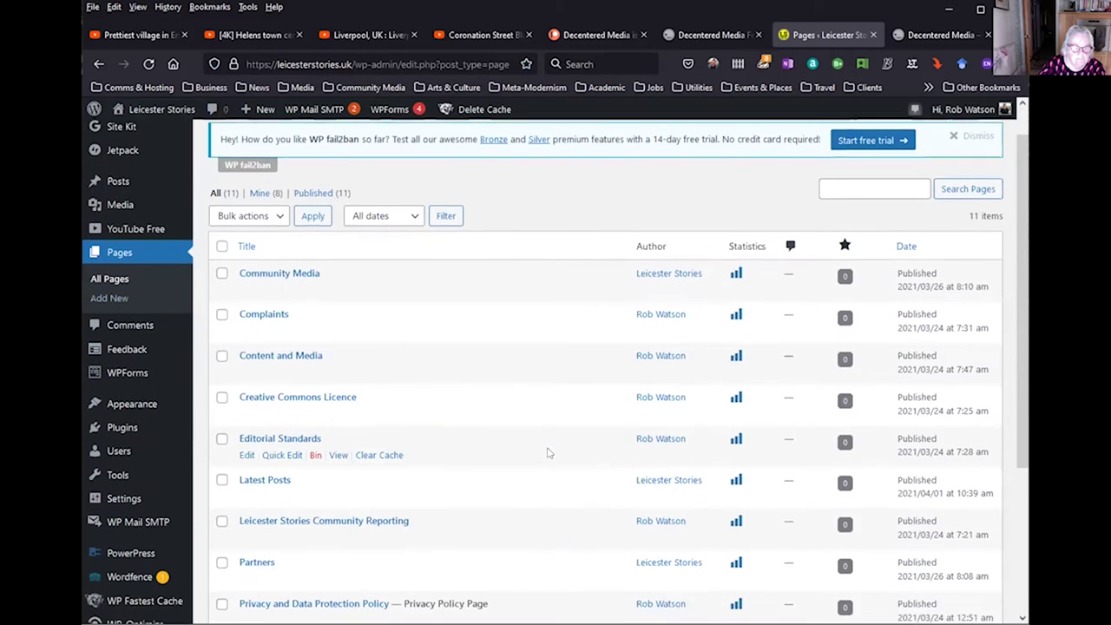
scroll(547, 452, down, 2)
scroll(547, 452, up, 1)
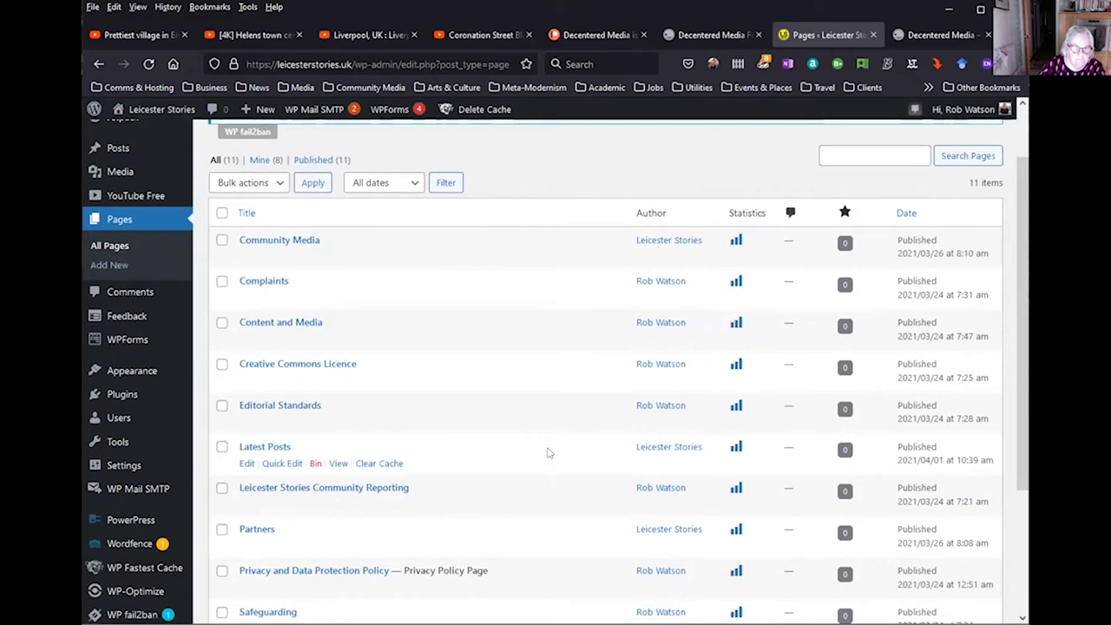
scroll(547, 452, down, 1)
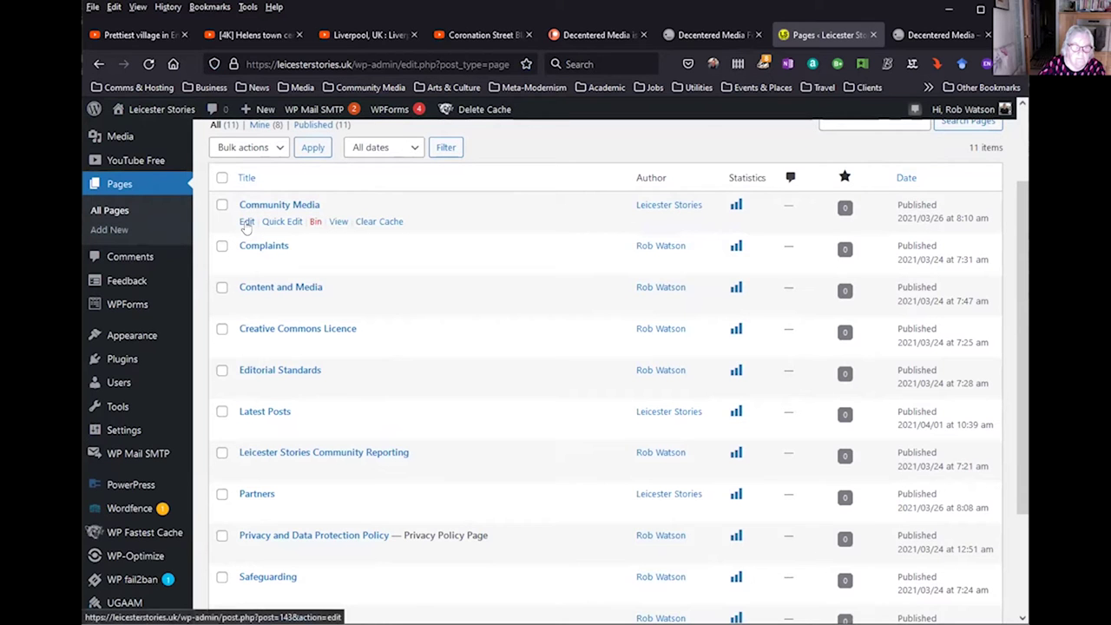
Step: Open the Community Media page for editing and examine its body text, formatting tools and publishing settings
click(246, 222)
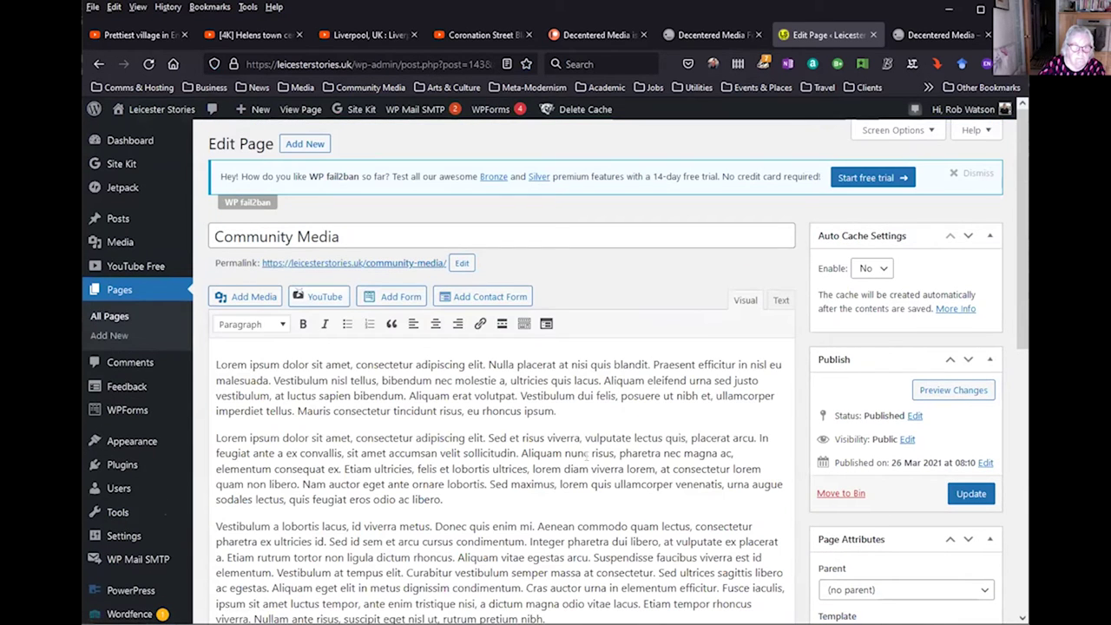
scroll(589, 454, down, 1)
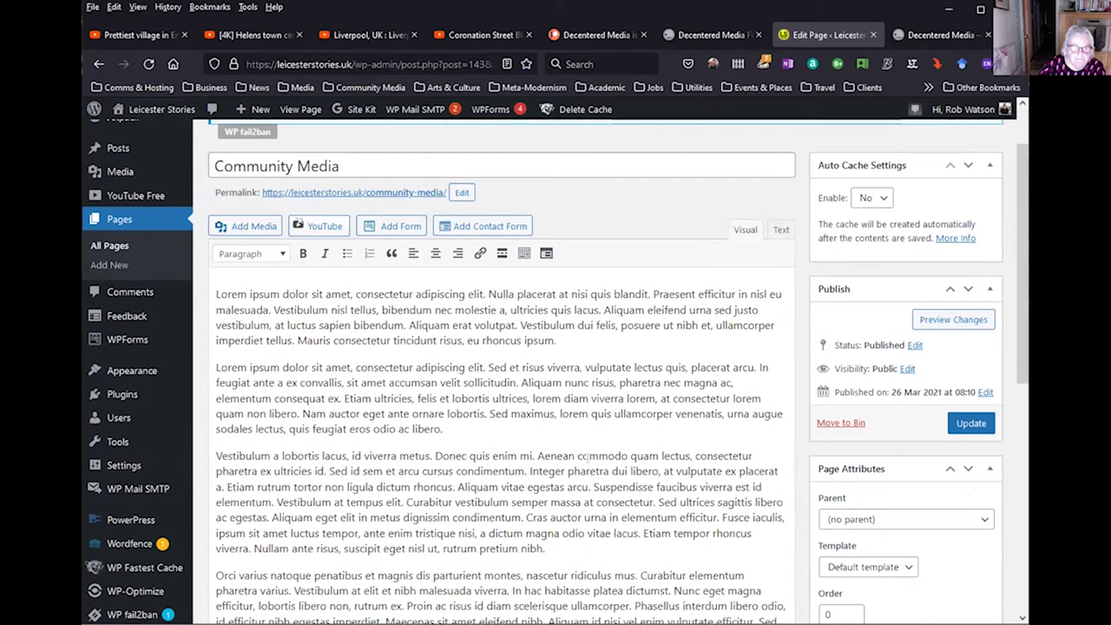
scroll(580, 455, down, 3)
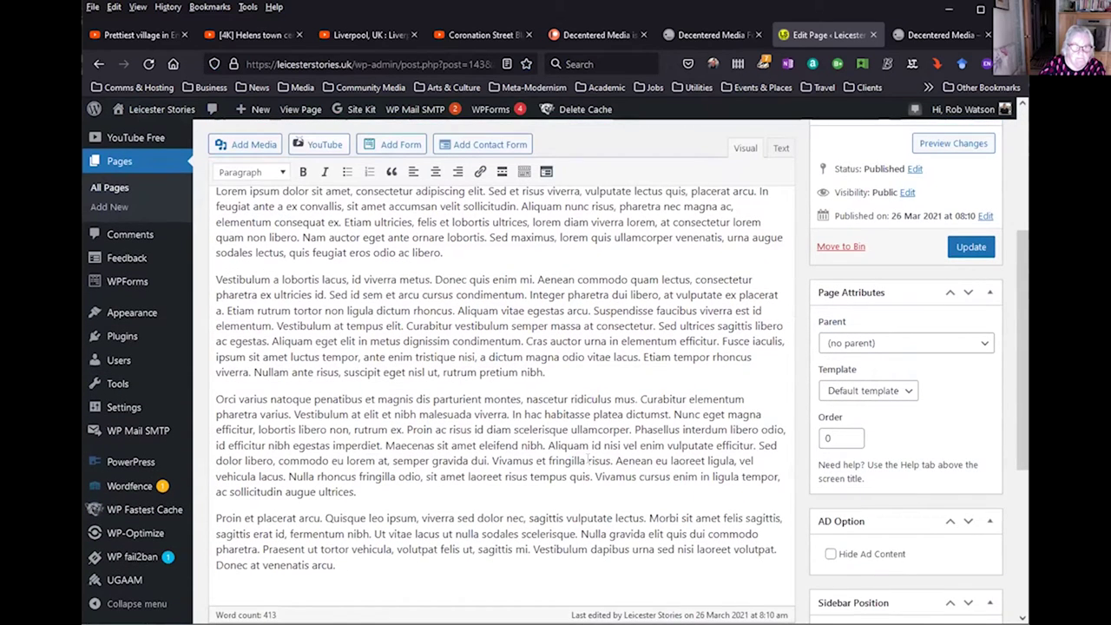
scroll(587, 458, down, 4)
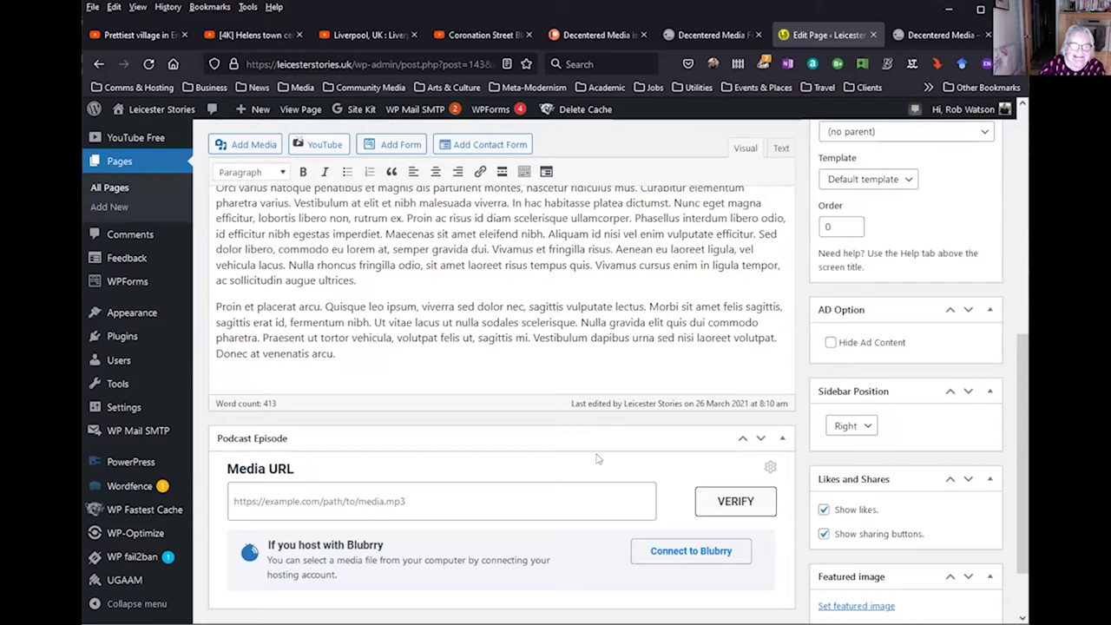
scroll(520, 286, up, 1)
scroll(520, 286, up, 5)
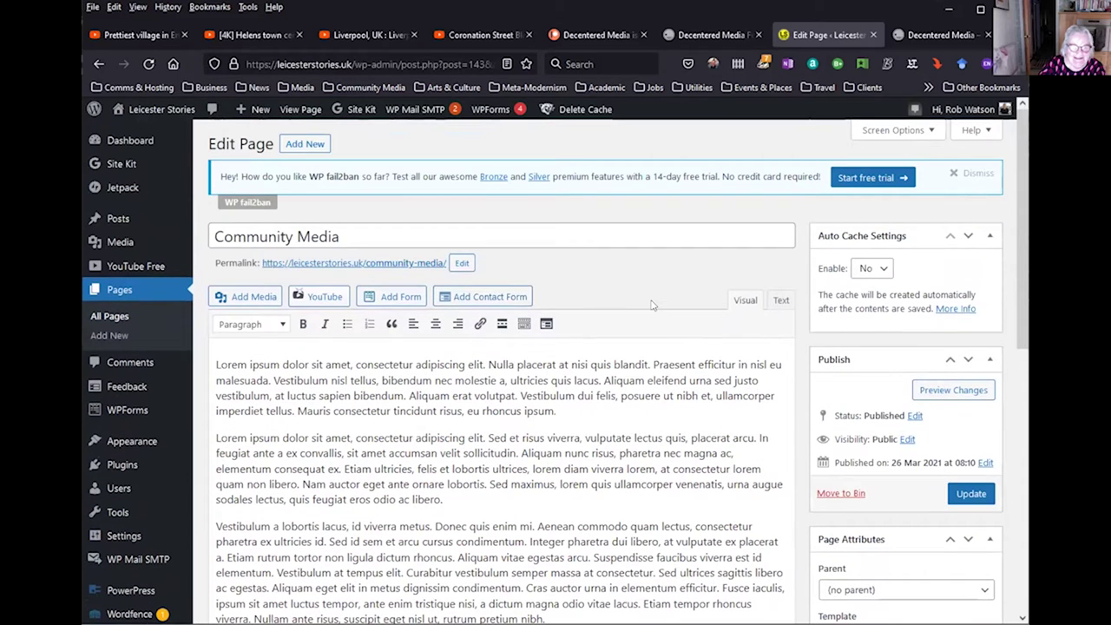
click(588, 410)
scroll(588, 411, down, 1)
scroll(589, 413, down, 1)
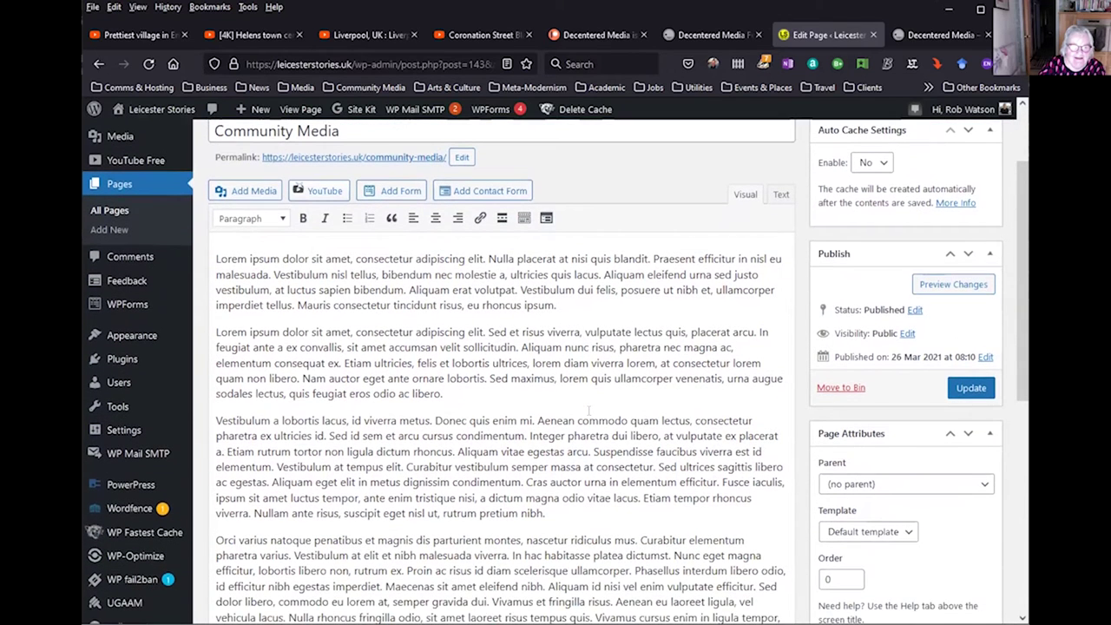
scroll(588, 411, up, 1)
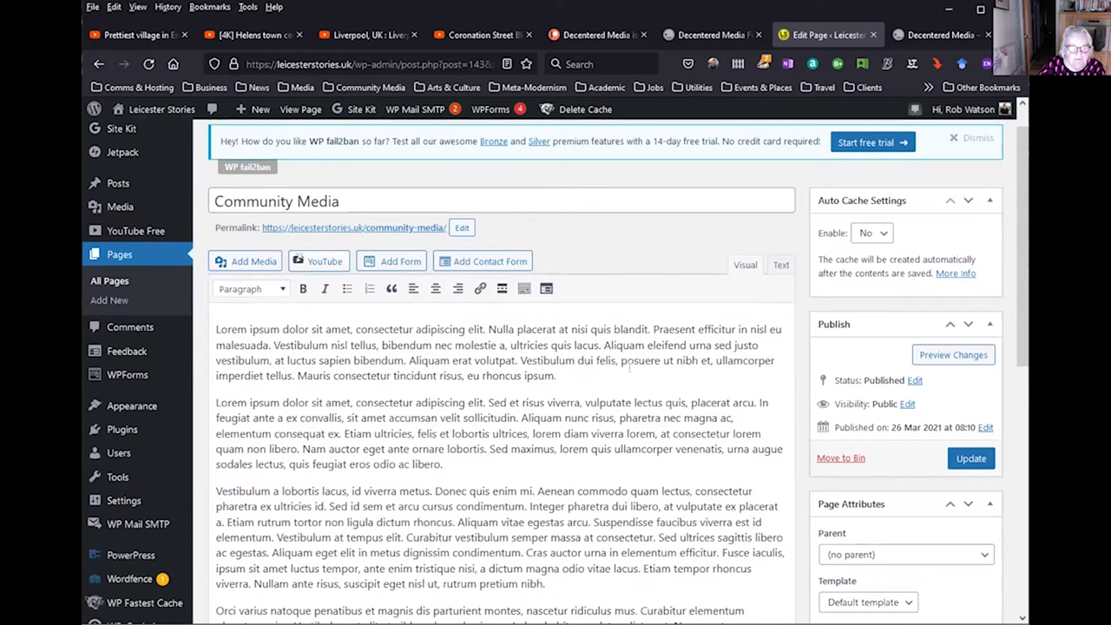
Step: View the Community Media page's podcast settings and the media library for its featured image, and leave without choosing an image
scroll(636, 406, down, 4)
scroll(637, 409, down, 2)
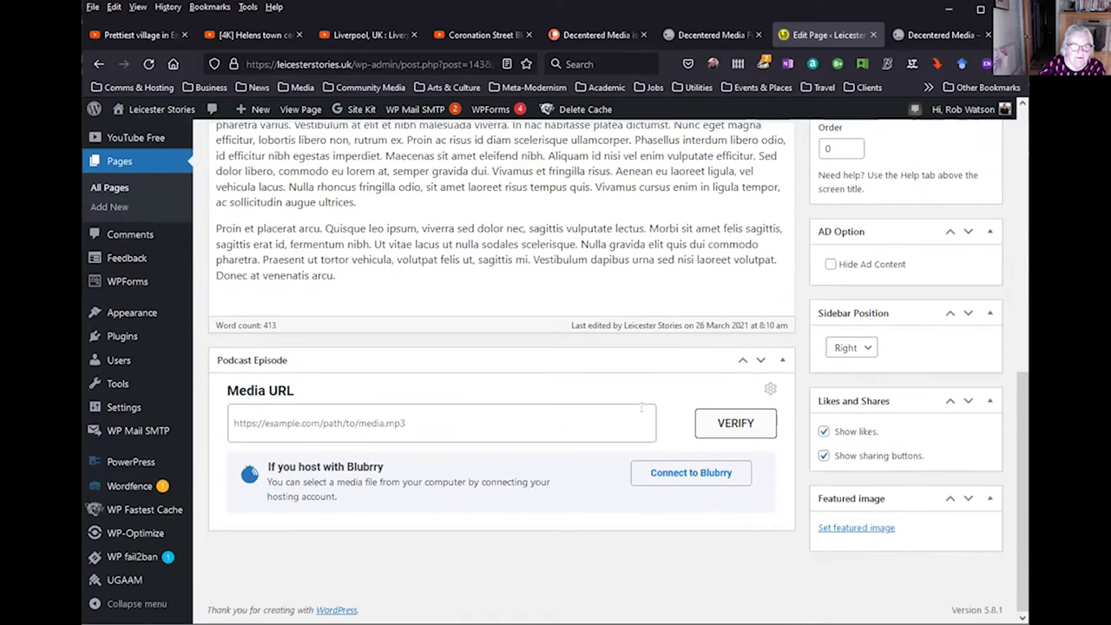
scroll(641, 404, up, 3)
scroll(642, 416, down, 3)
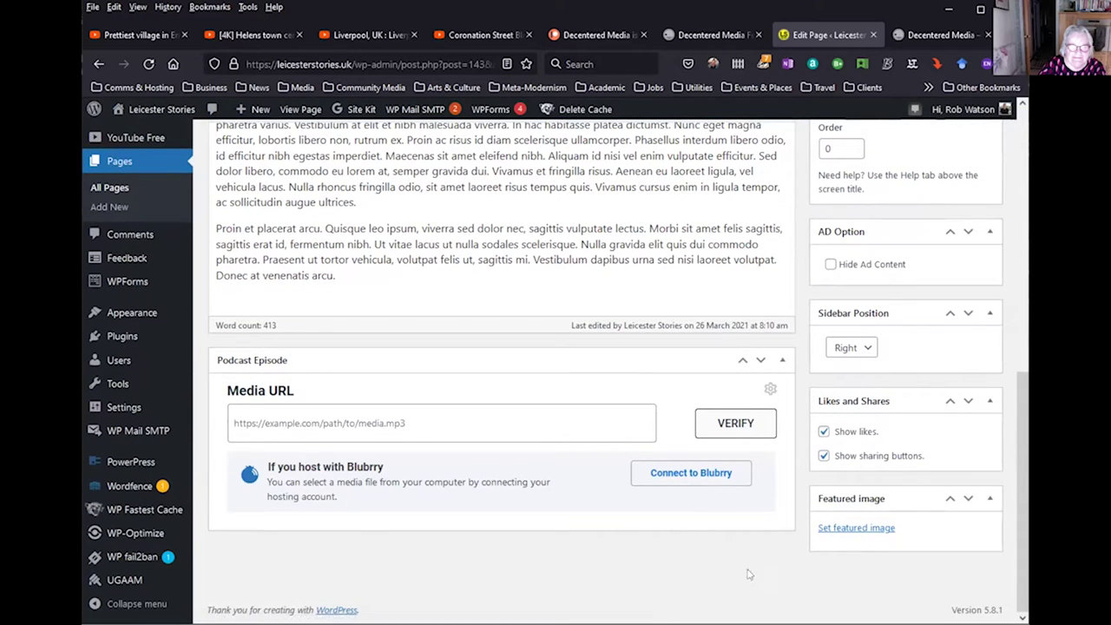
click(855, 529)
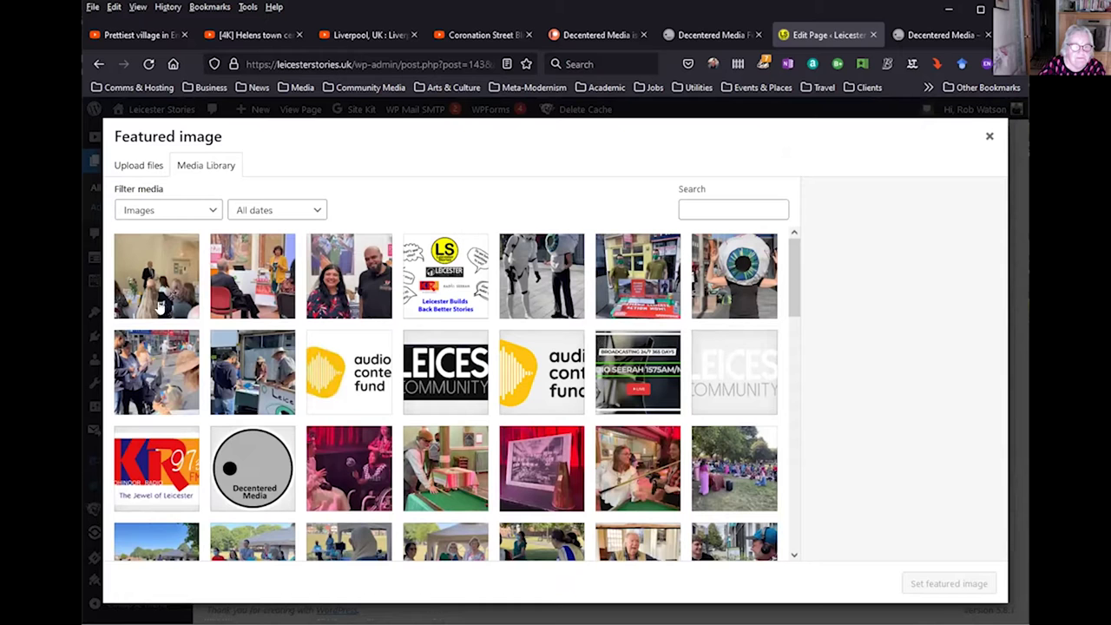
click(988, 139)
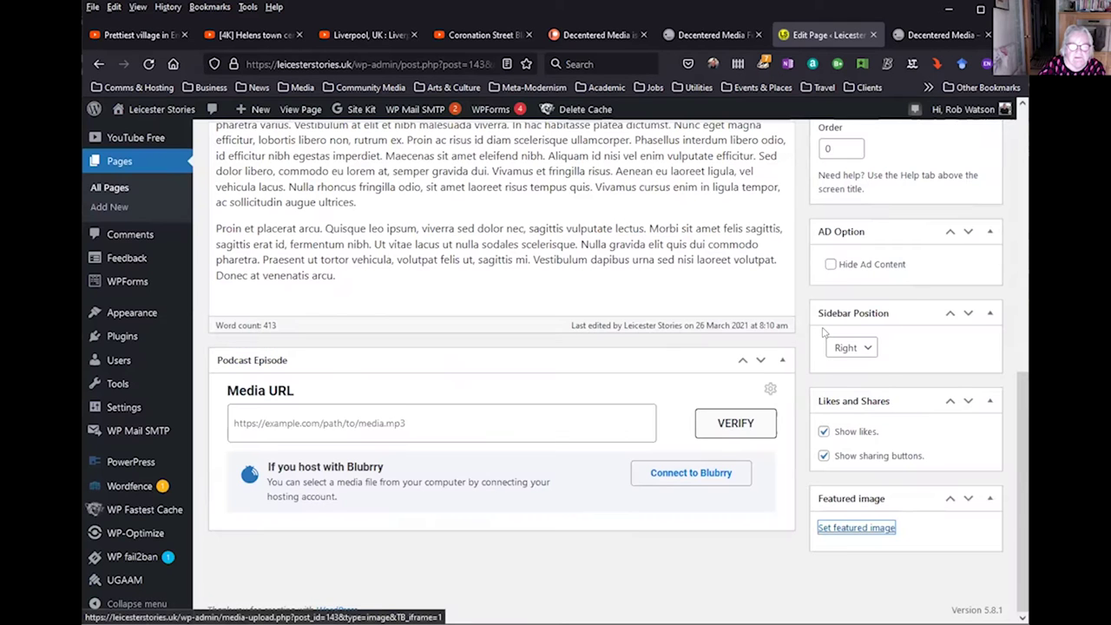
Step: View the available parent pages and templates in the Community Media page's attributes, keeping no parent and the default template
scroll(798, 443, up, 10)
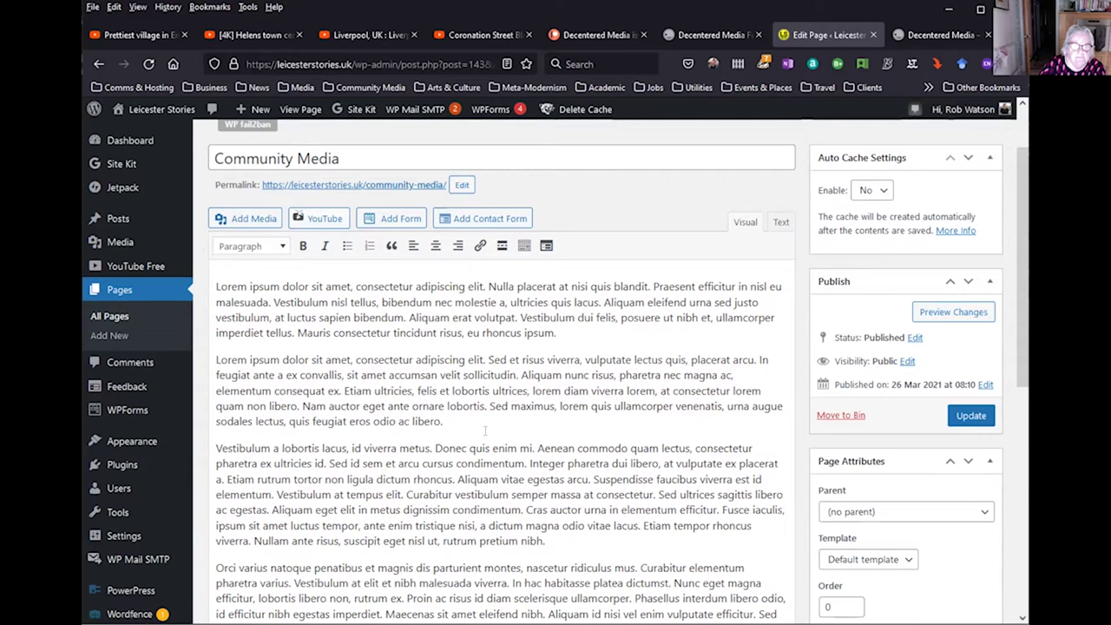
scroll(511, 444, down, 3)
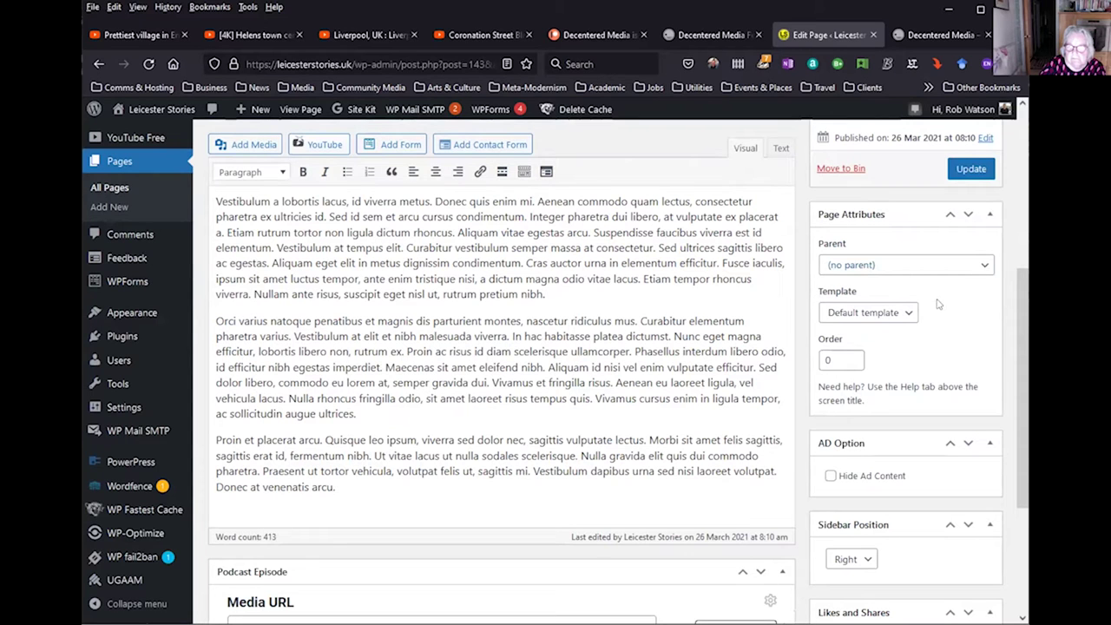
click(979, 269)
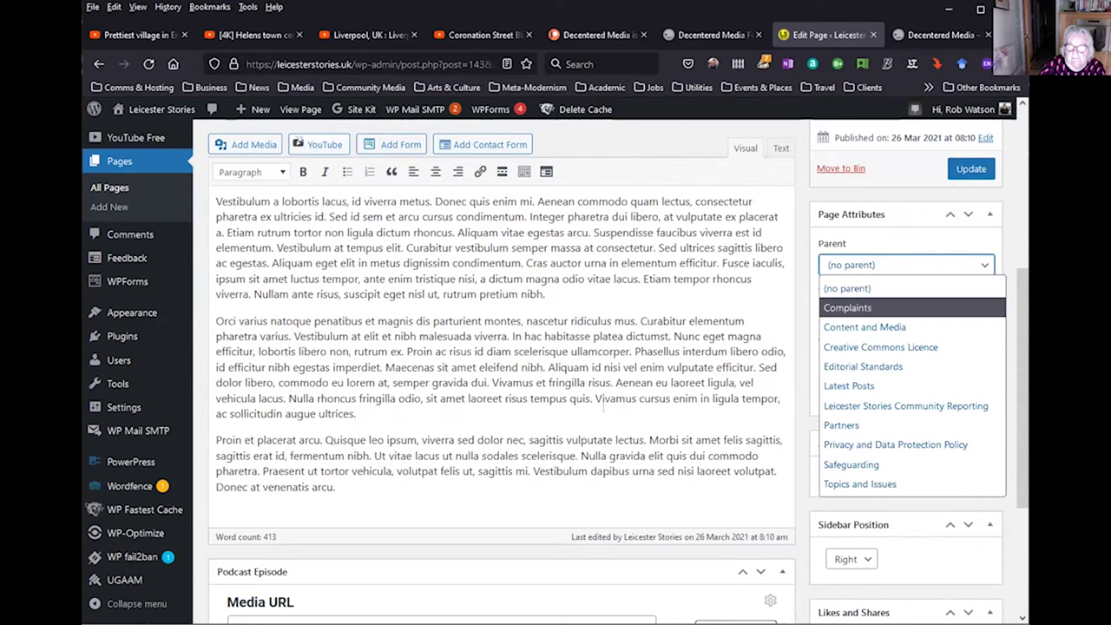
click(704, 383)
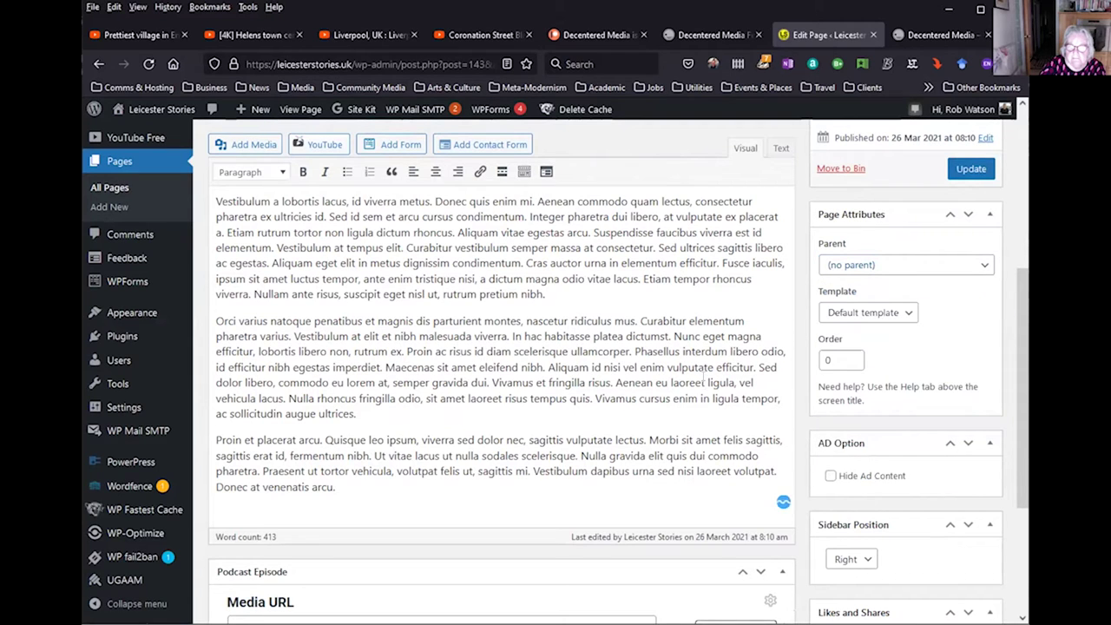
click(857, 318)
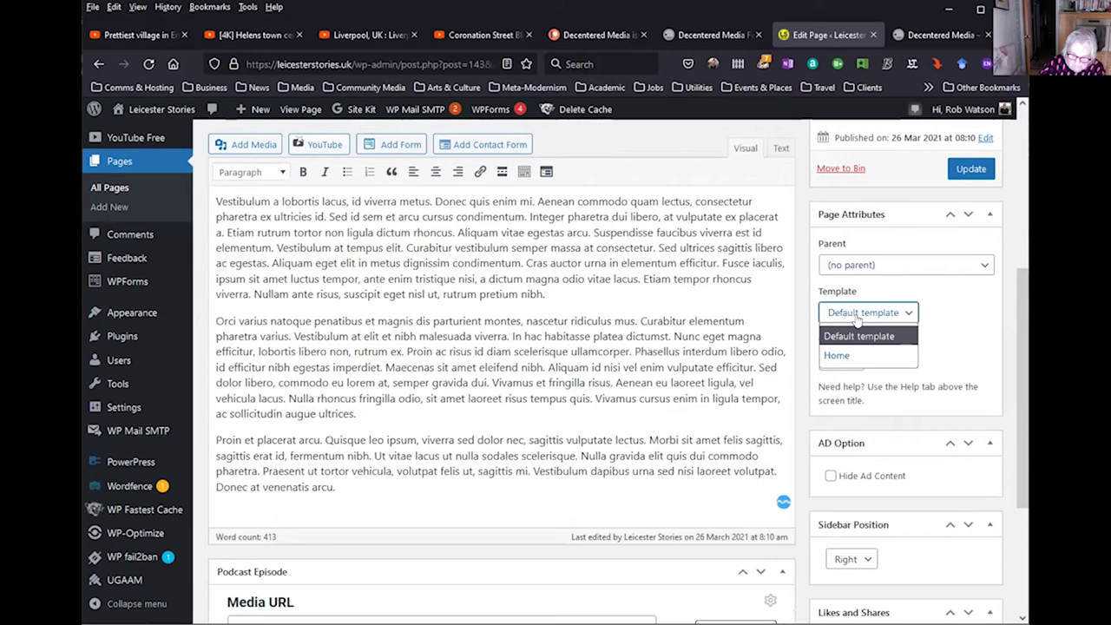
click(958, 332)
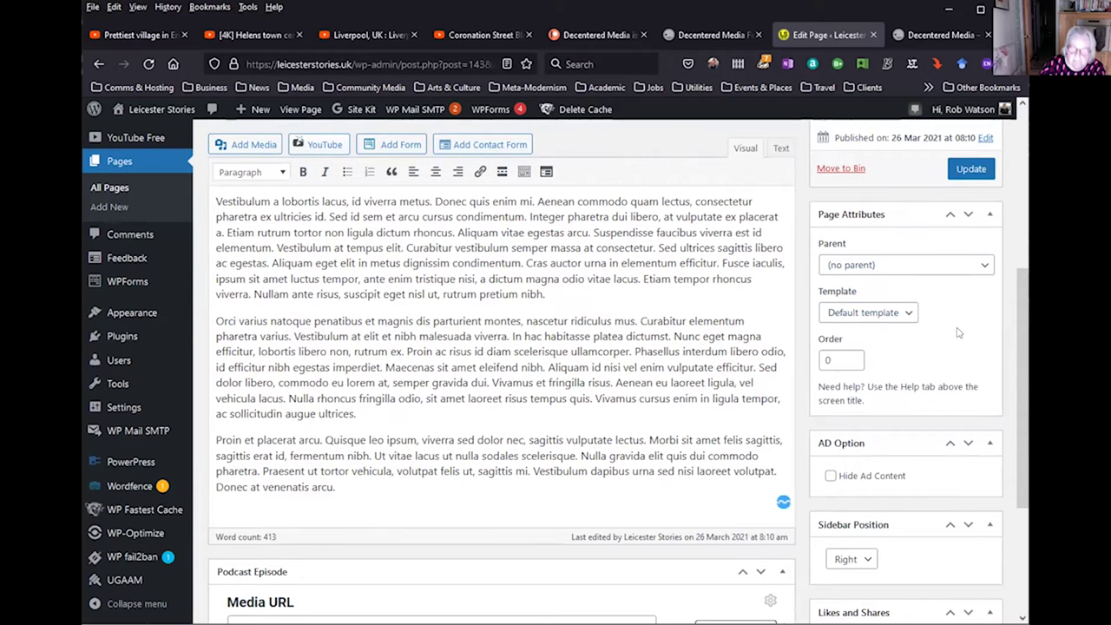
Step: Look over the Community Media page's ad, sidebar position, sharing and featured image settings, and return to its title
scroll(958, 332, down, 2)
scroll(958, 332, down, 1)
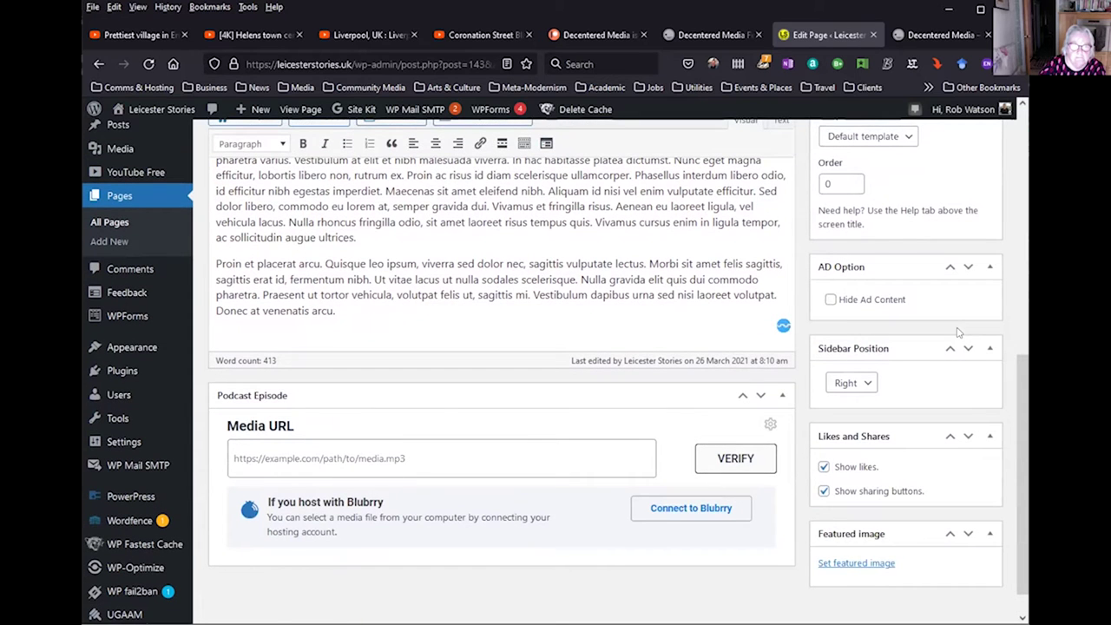
scroll(958, 332, down, 1)
scroll(958, 332, up, 4)
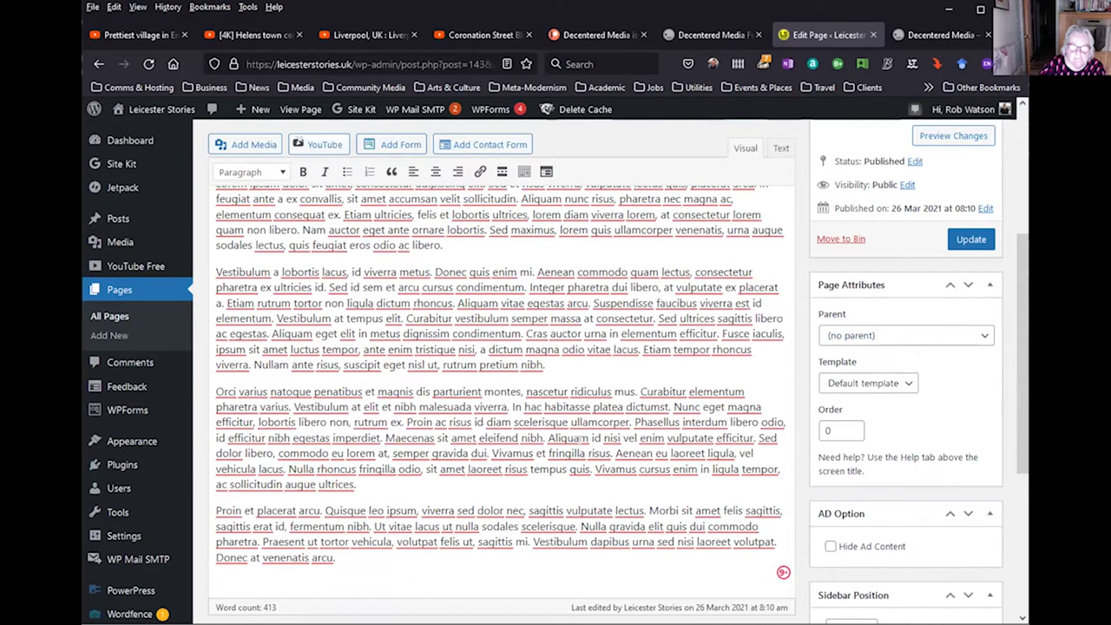
scroll(651, 407, up, 5)
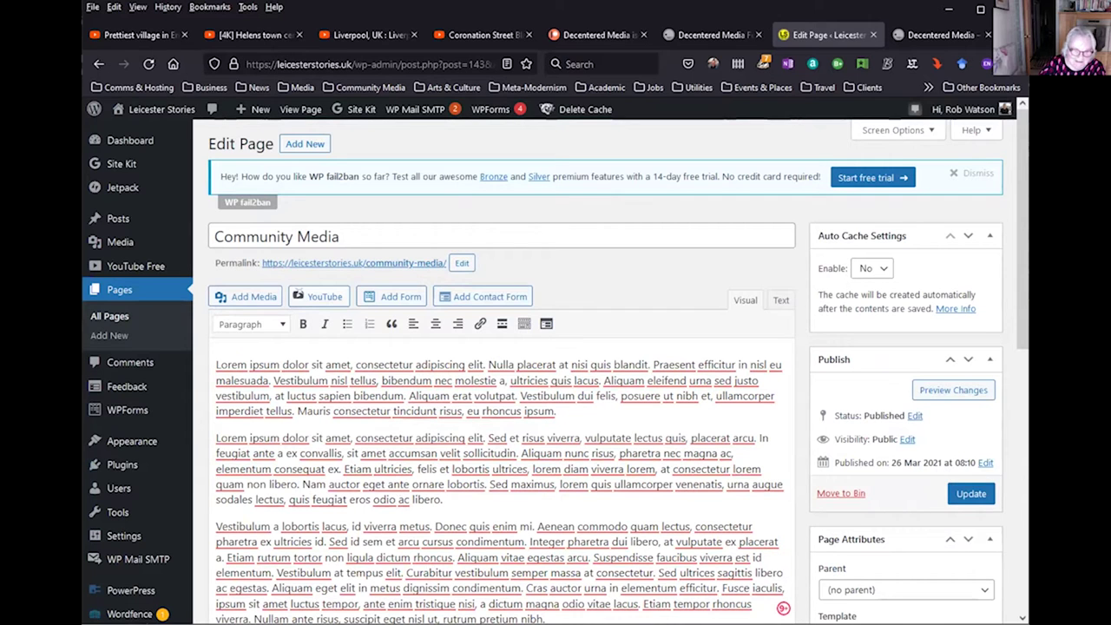
Step: Open the list of all posts and look through the scheduled, published and draft entries with their categories and tags
click(124, 224)
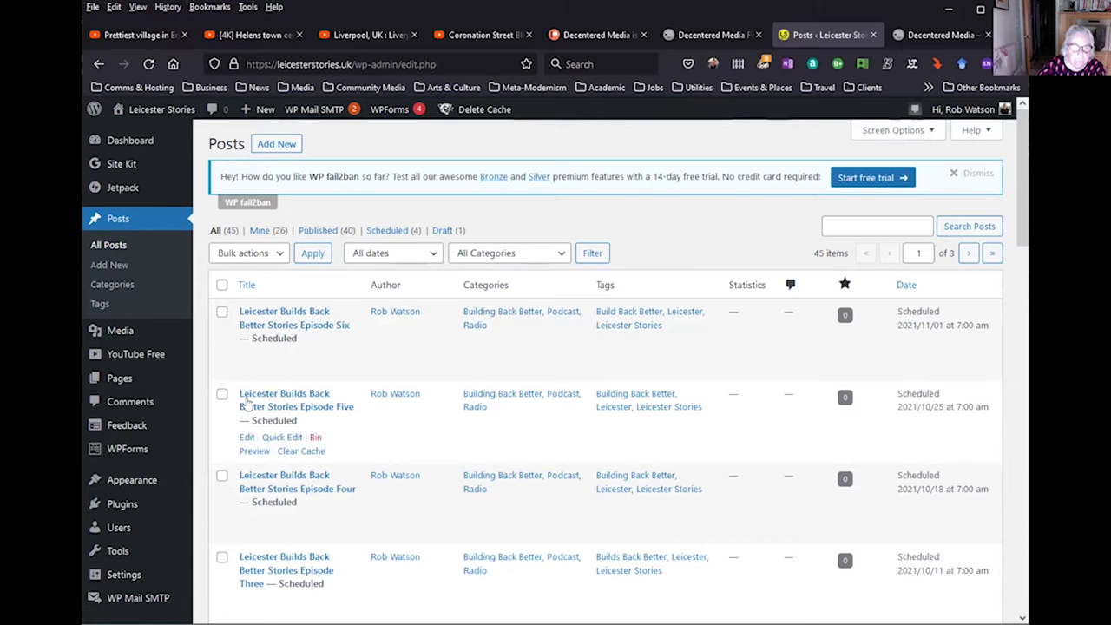
scroll(384, 486, down, 3)
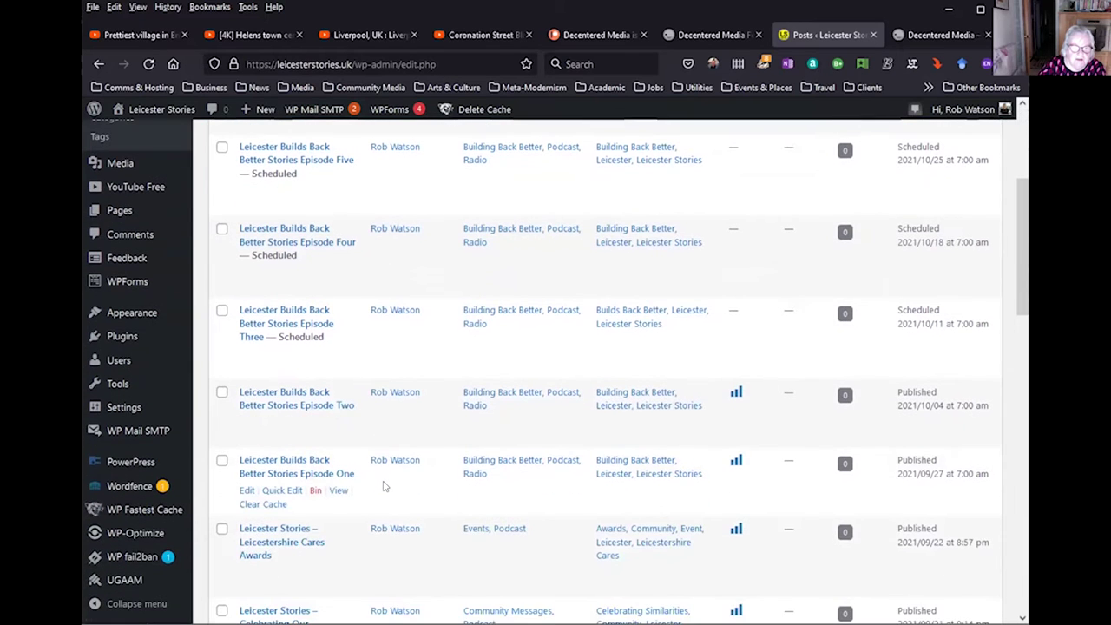
scroll(384, 486, down, 1)
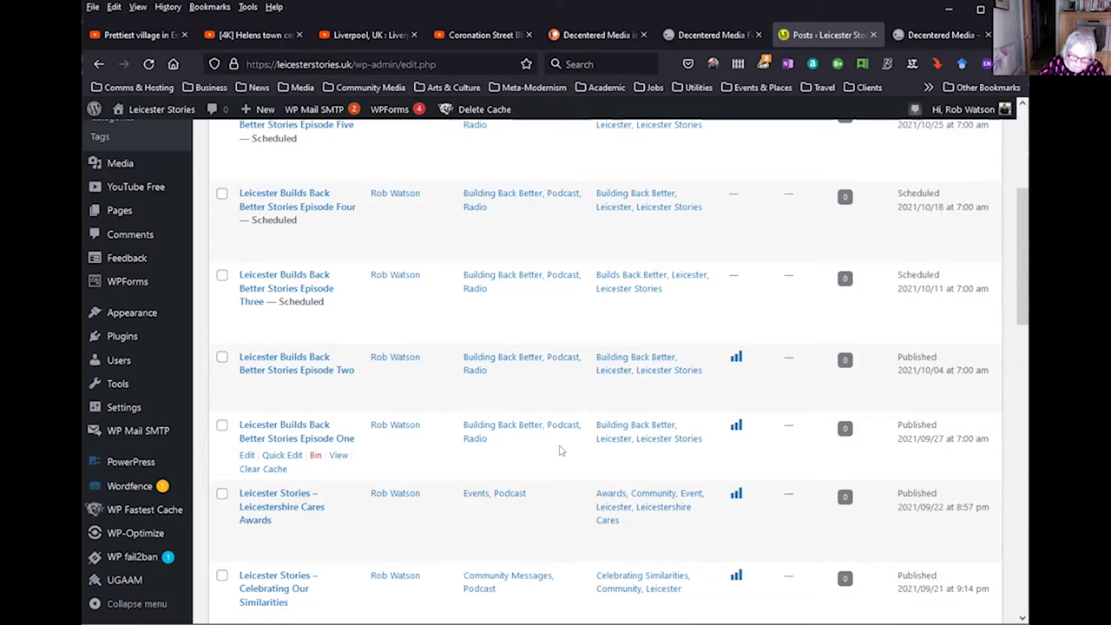
scroll(491, 478, down, 15)
scroll(491, 478, down, 3)
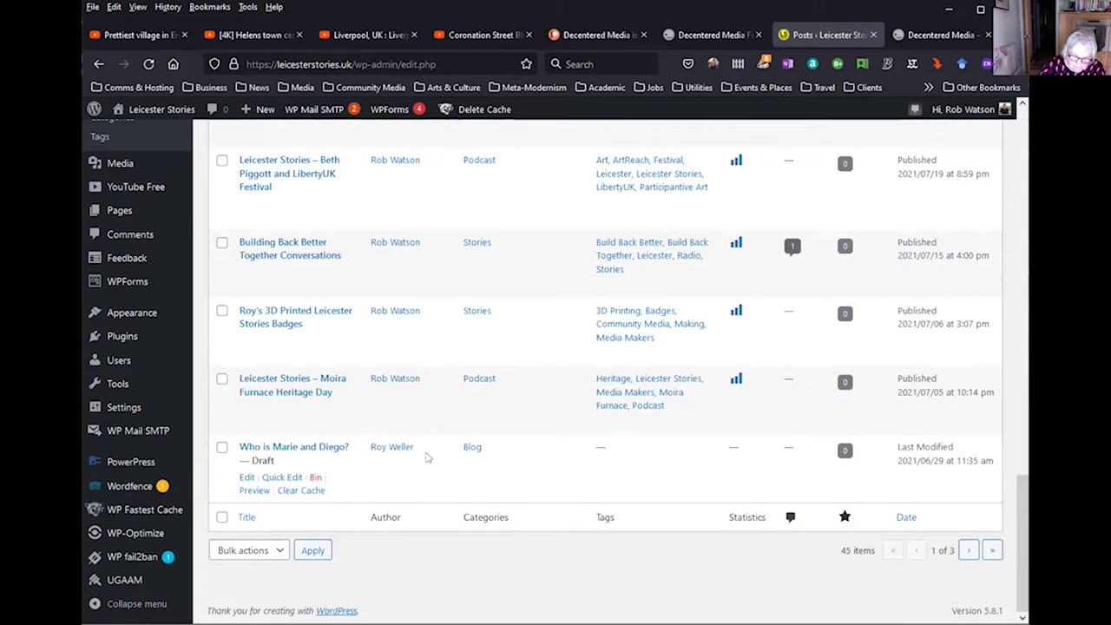
scroll(535, 452, up, 15)
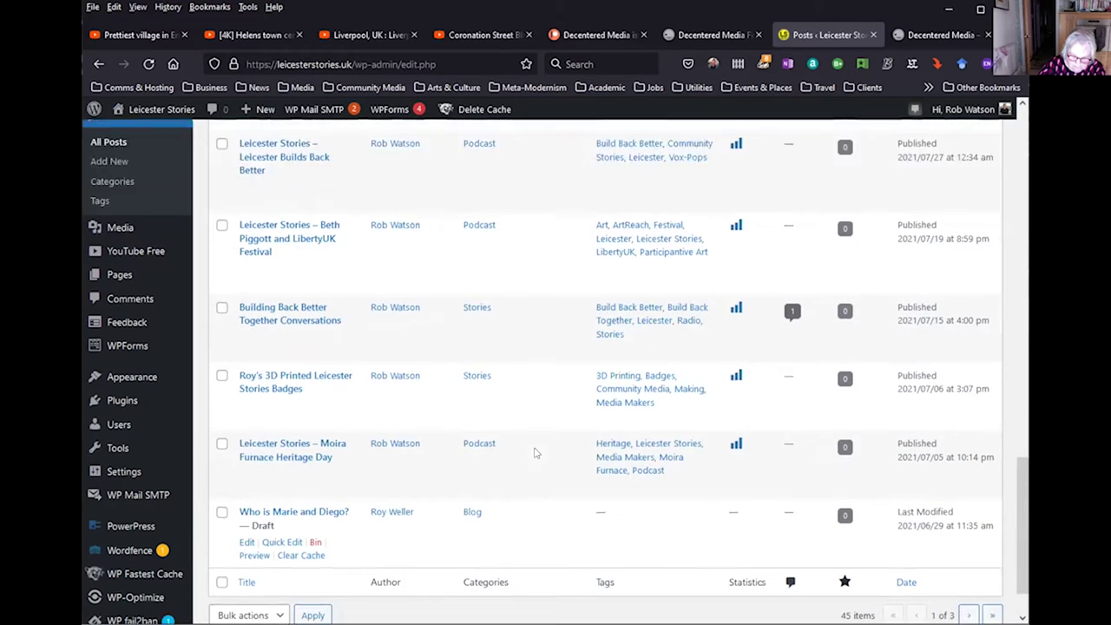
scroll(535, 452, up, 5)
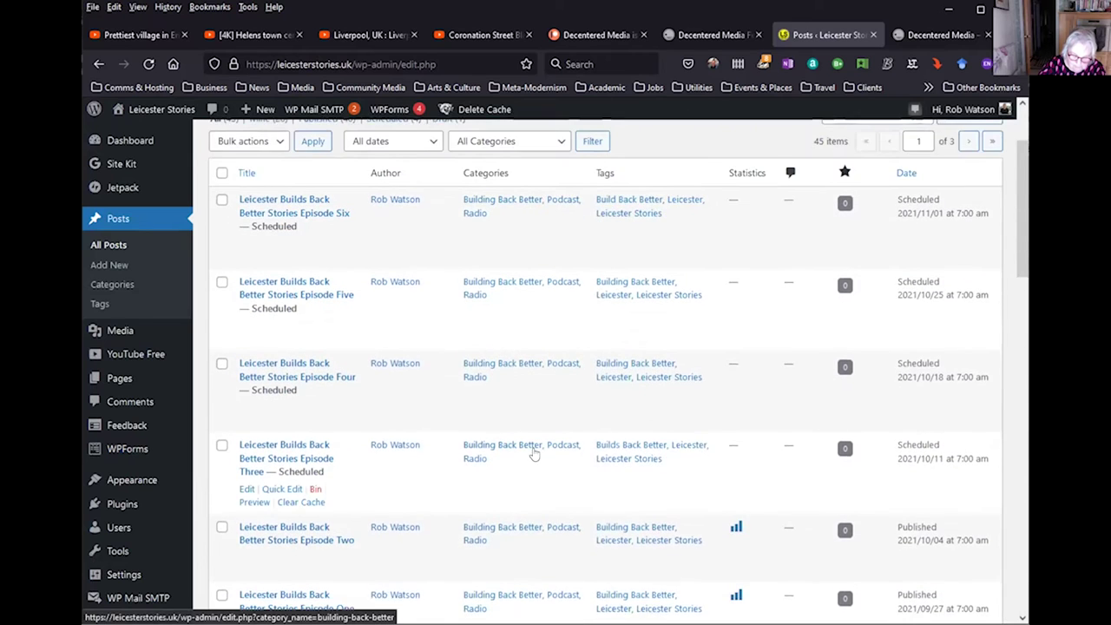
scroll(535, 452, down, 5)
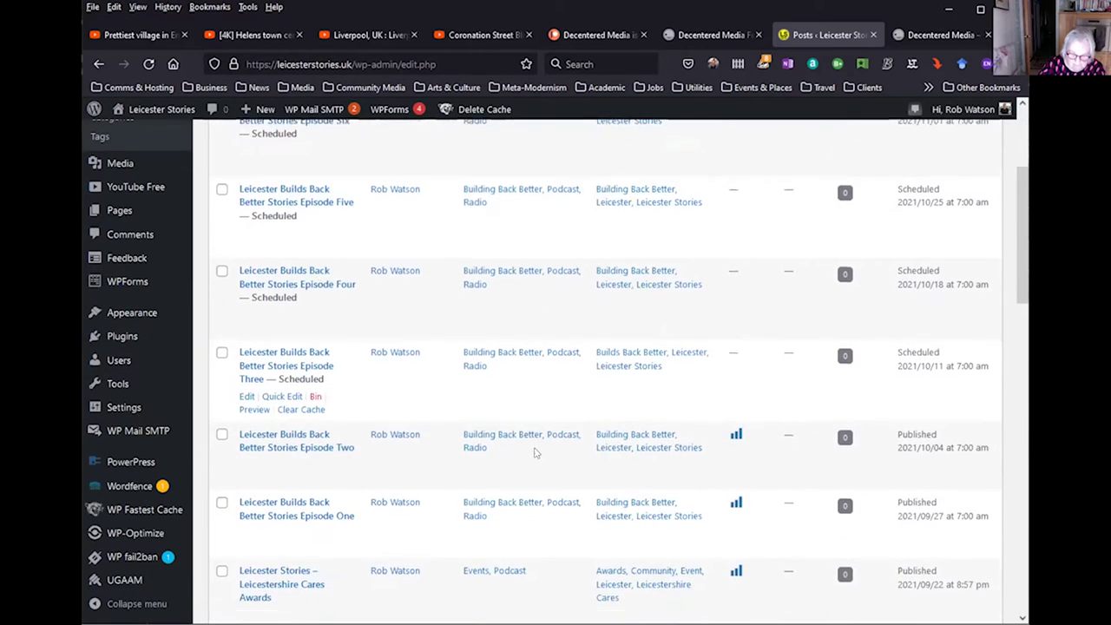
scroll(534, 452, up, 2)
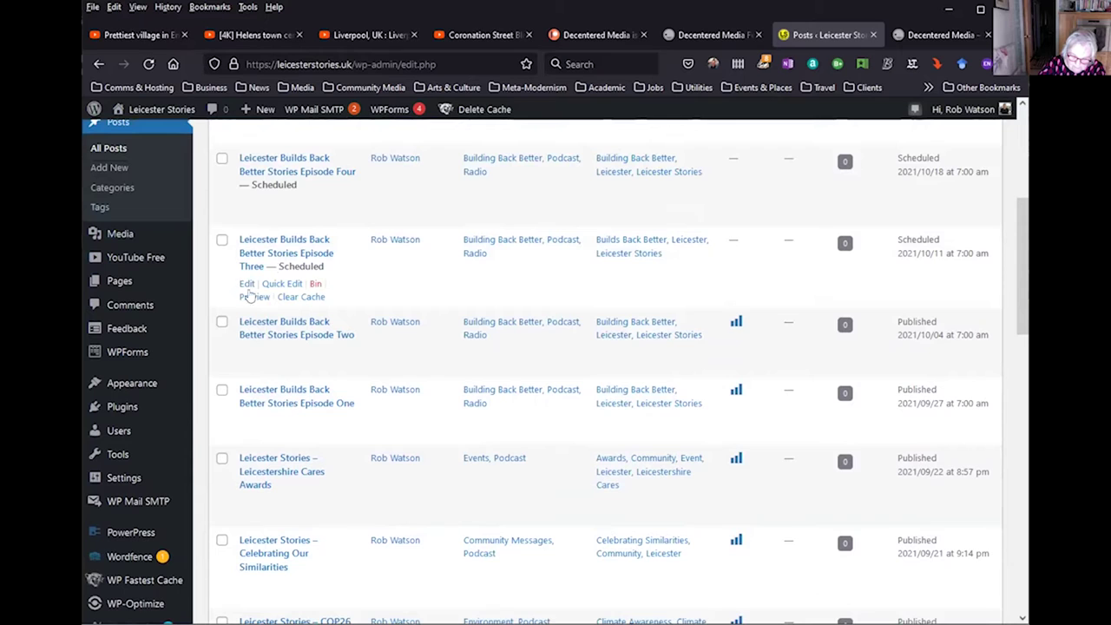
Step: Open the post "Leicester Builds Back Better Stories Episode One" for editing and dismiss the WP fail2ban notice
mouse_move(258, 372)
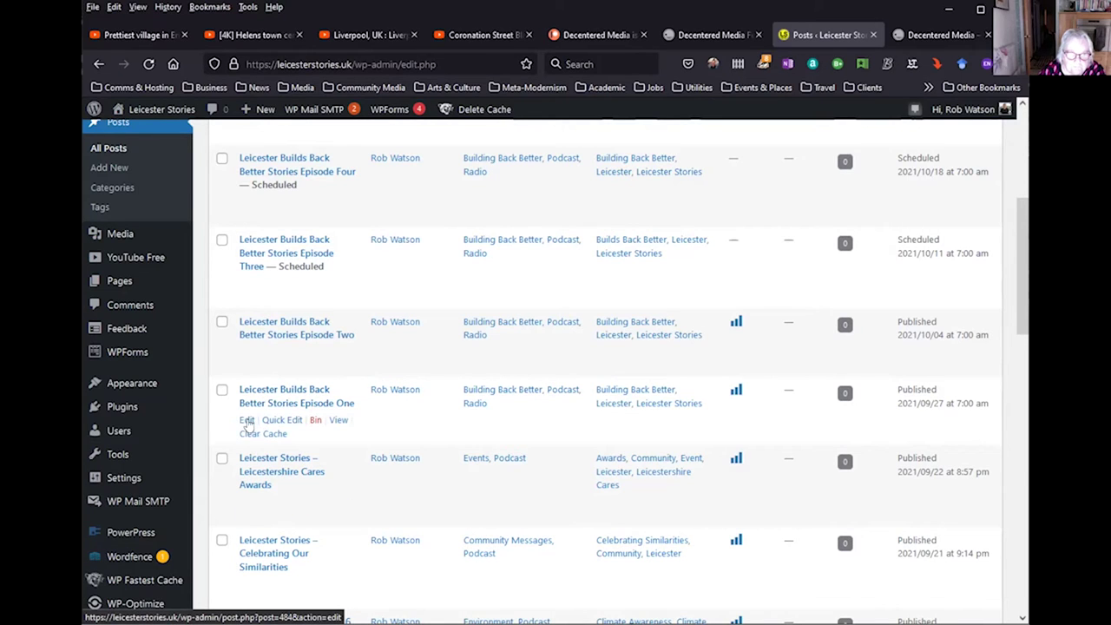
click(247, 421)
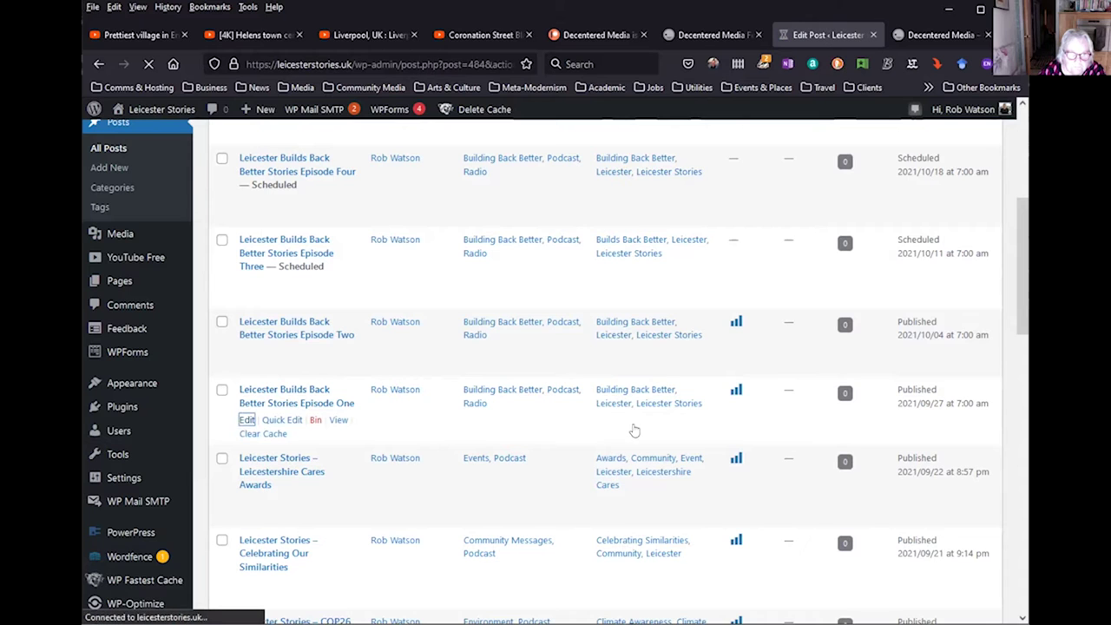
scroll(762, 384, down, 1)
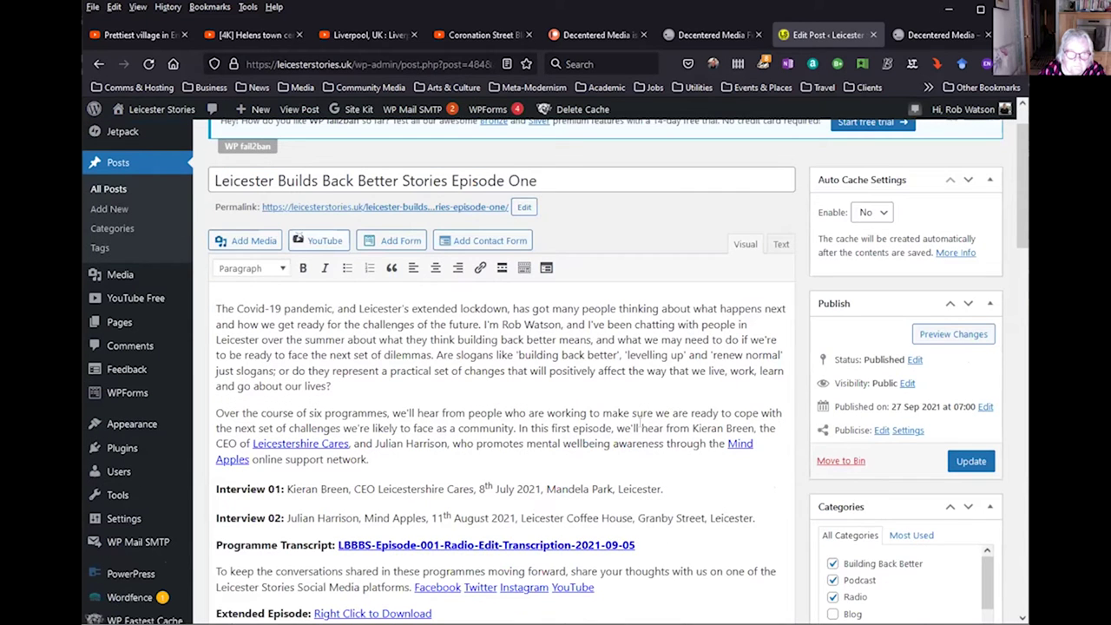
scroll(763, 384, up, 1)
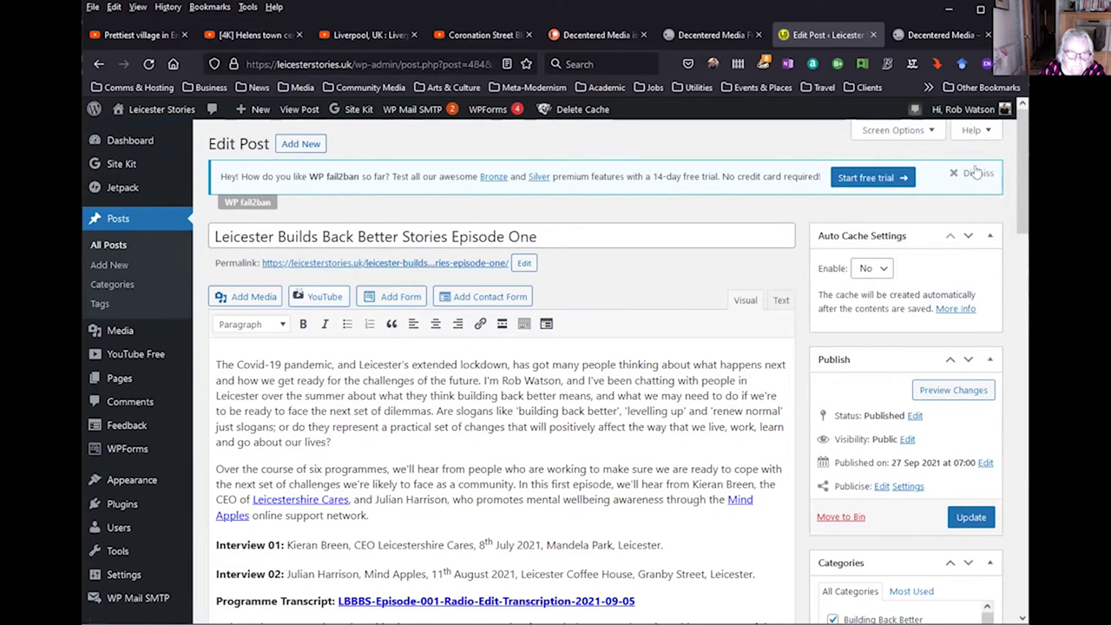
click(974, 176)
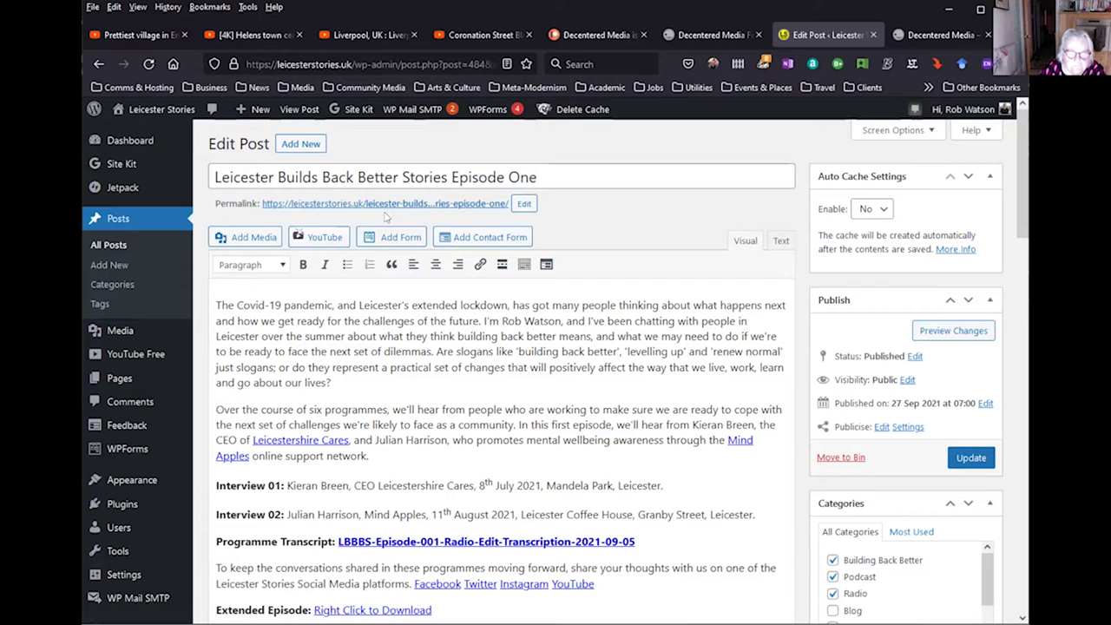
Step: Examine the Episode One post's body text, links, audio player and partner logos, down to its podcast media and featured image
scroll(551, 396, down, 3)
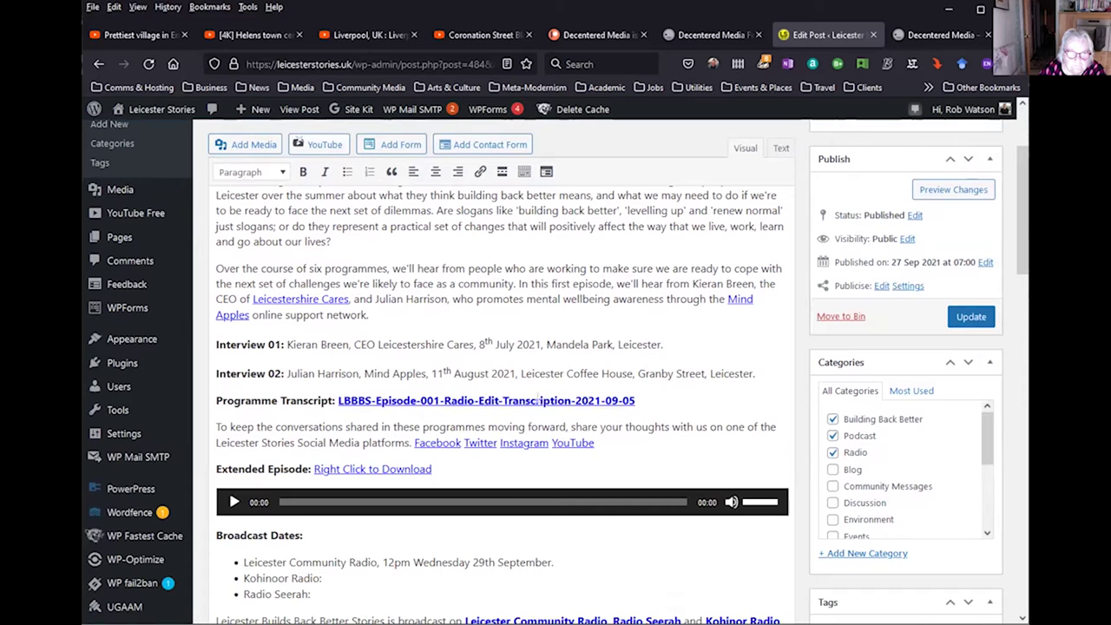
scroll(178, 318, down, 4)
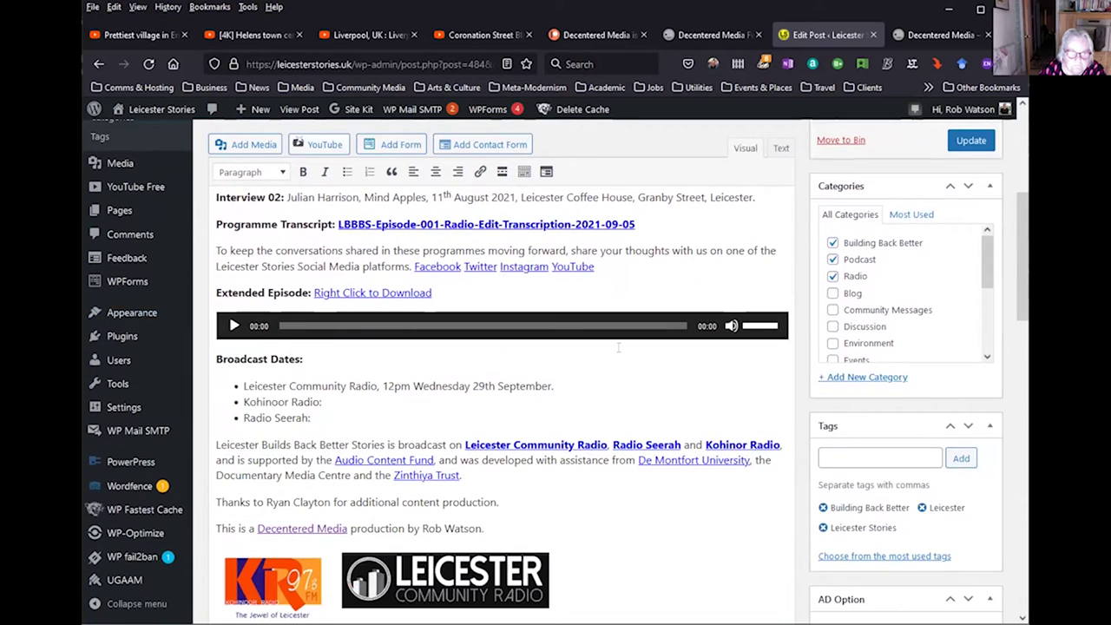
scroll(451, 434, down, 4)
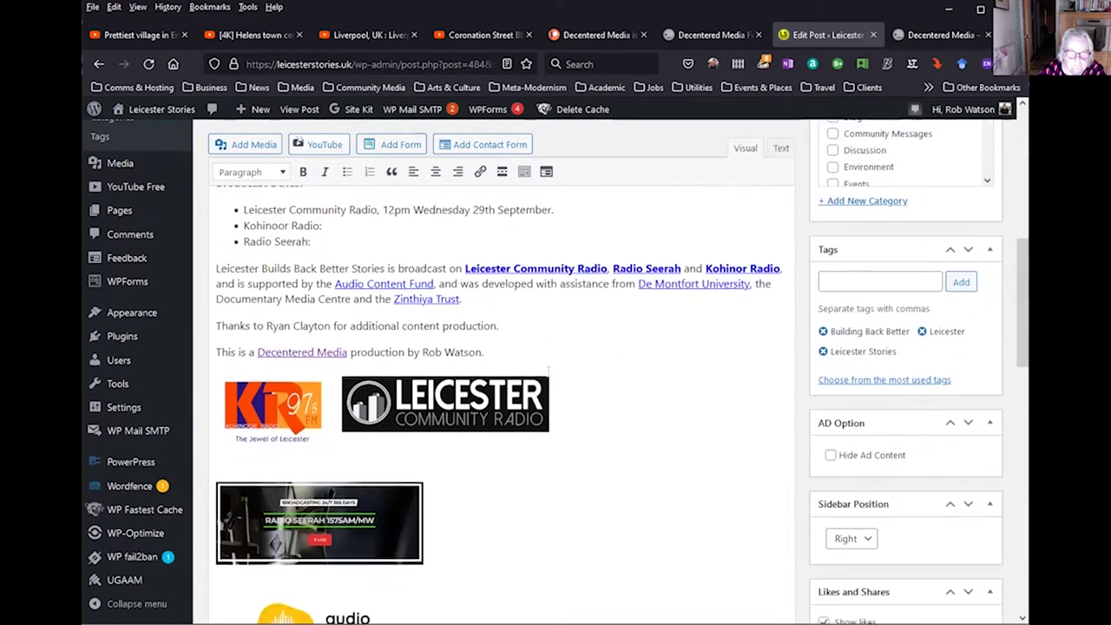
scroll(347, 538, up, 1)
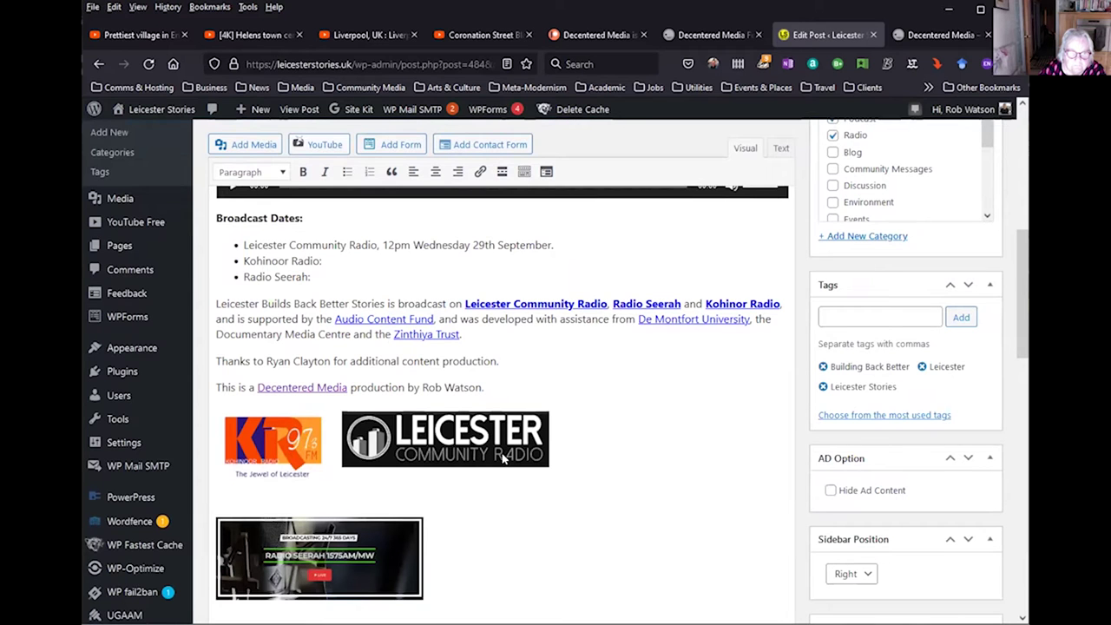
scroll(607, 462, down, 4)
scroll(651, 465, down, 7)
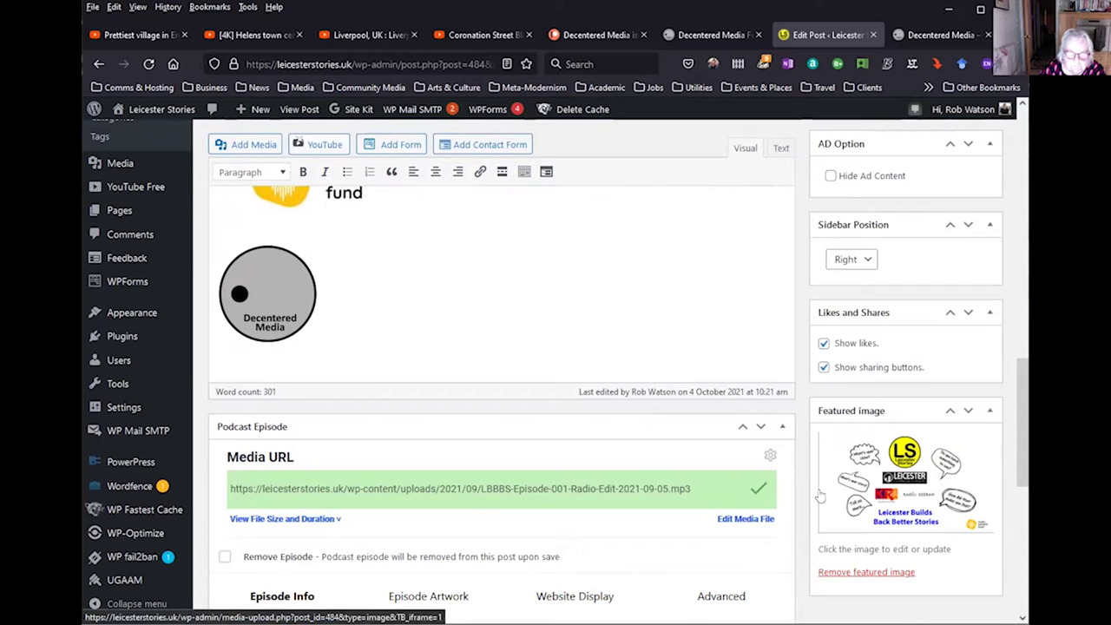
Step: Examine the Episode One post's publishing settings, assigned categories and tags, including the field for adding new tags
scroll(819, 495, up, 10)
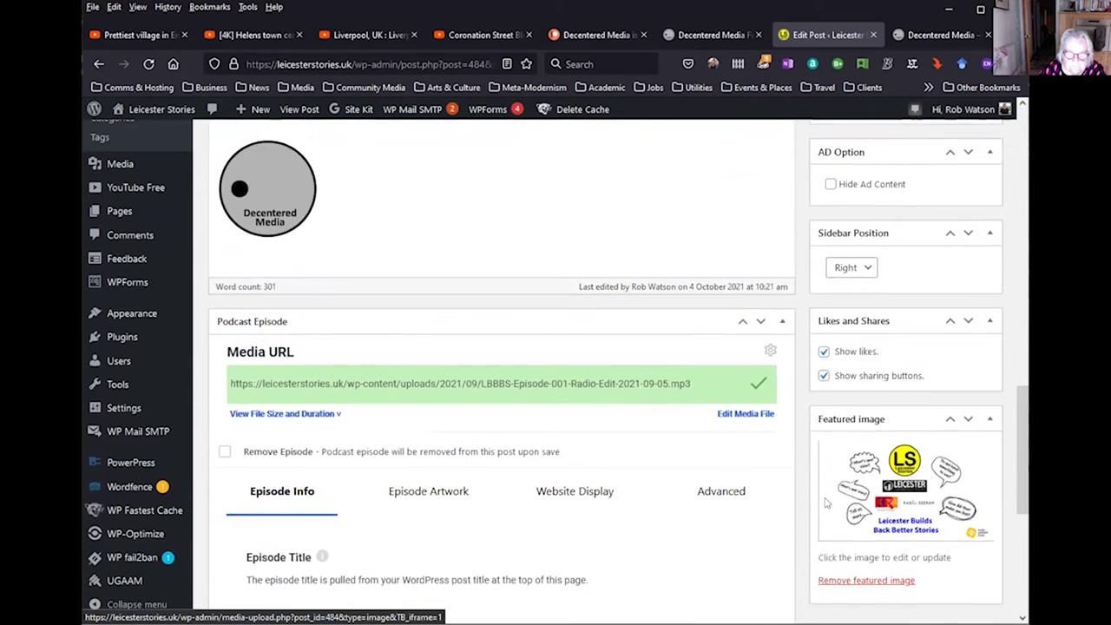
scroll(698, 471, up, 1)
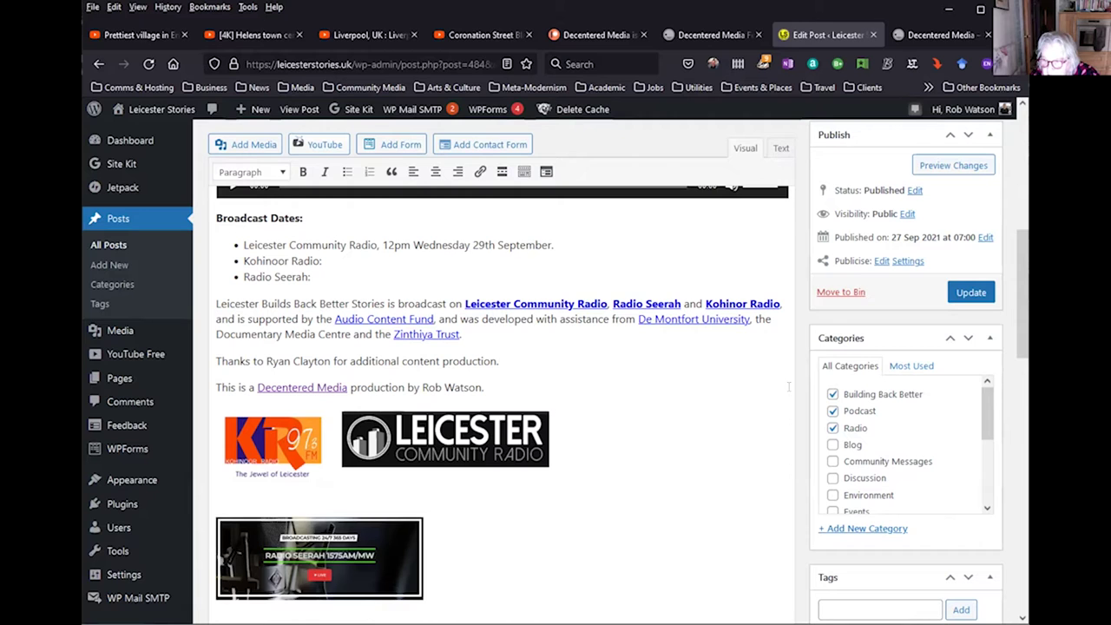
scroll(787, 387, up, 2)
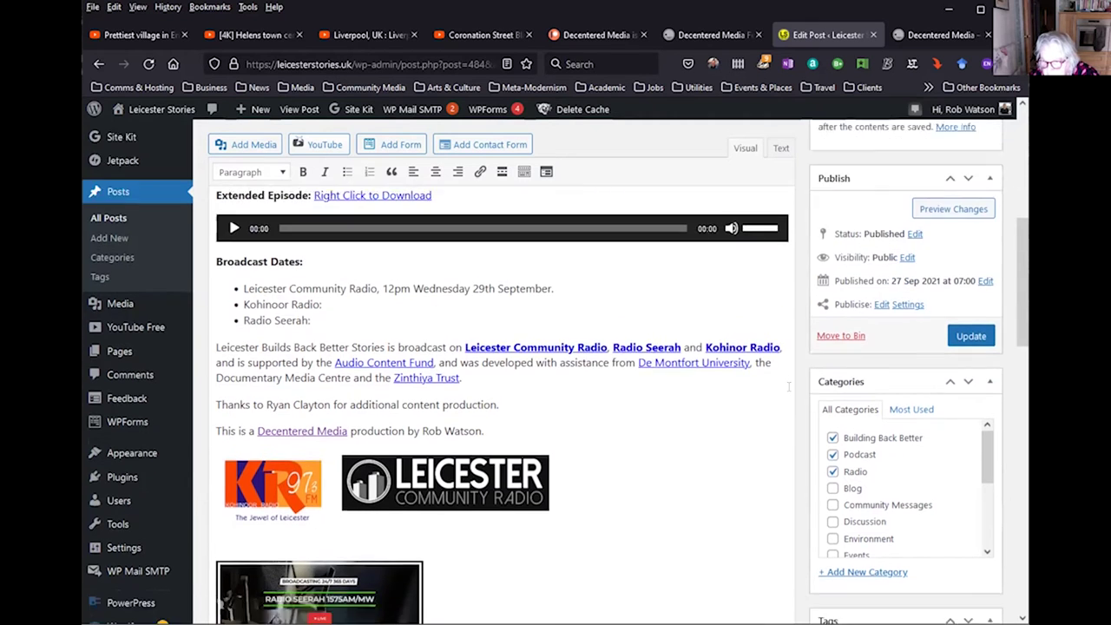
scroll(788, 387, down, 3)
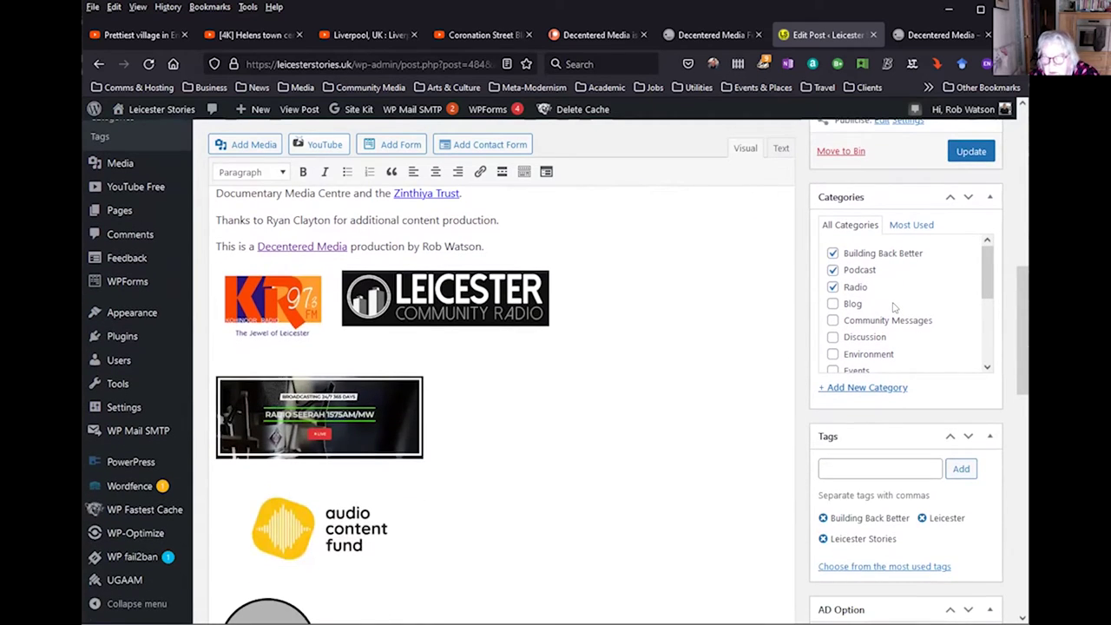
mouse_move(987, 276)
mouse_down()
mouse_move(982, 337)
mouse_move(985, 266)
mouse_up()
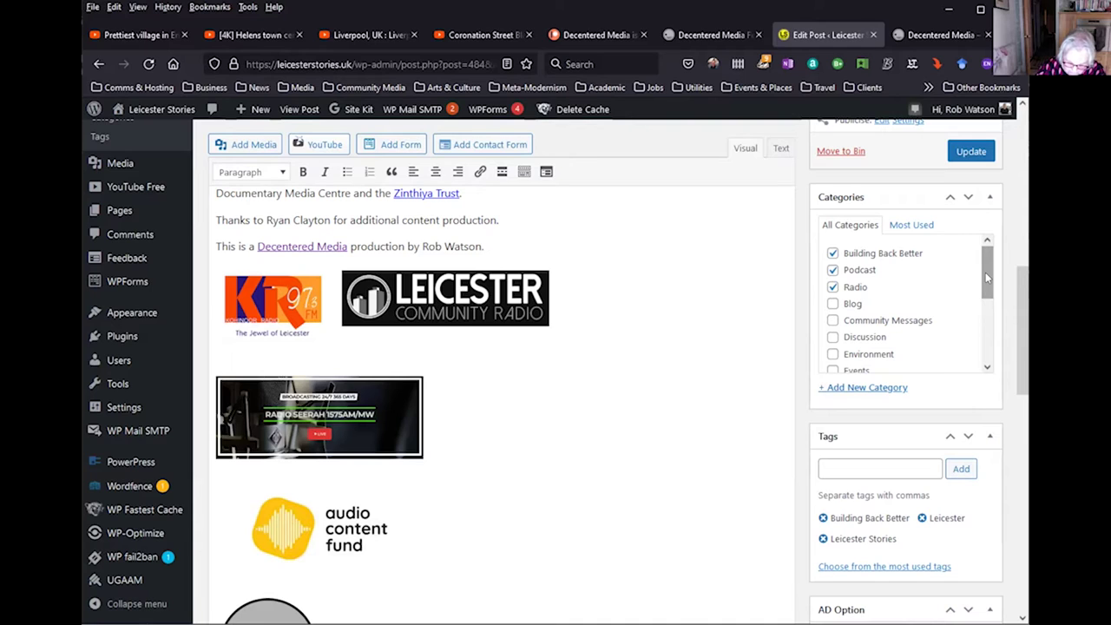
click(825, 465)
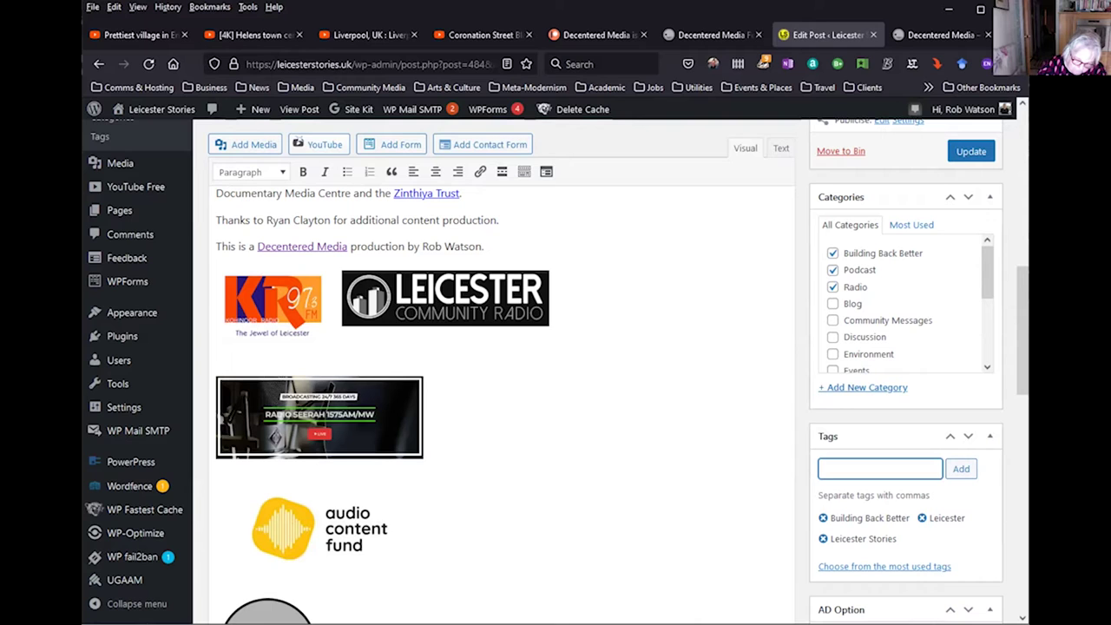
Step: Leave the post for the list of all pages, and go from there to the list of post categories
click(107, 217)
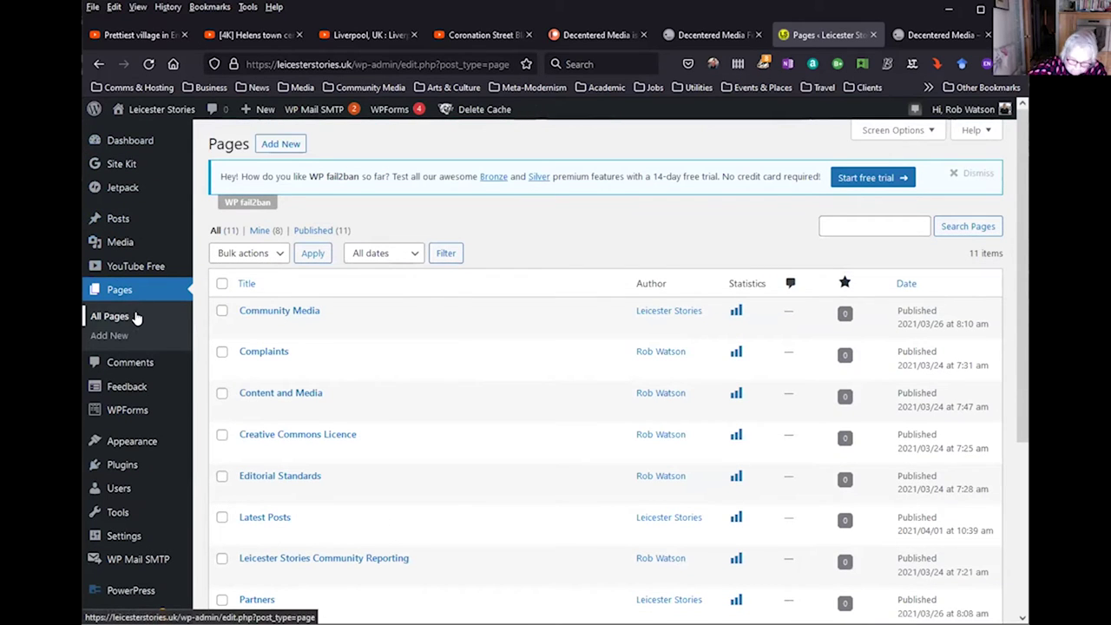
click(219, 259)
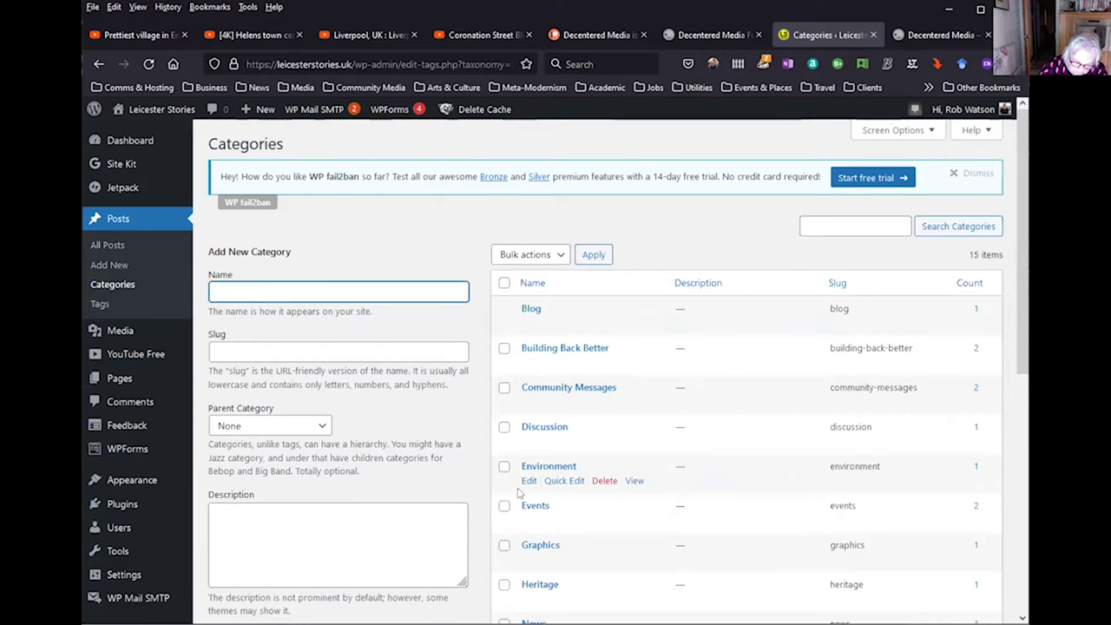
Step: Review the list of post categories and open the public Leicester Stories site in a separate browser tab
scroll(751, 491, down, 3)
scroll(751, 492, down, 5)
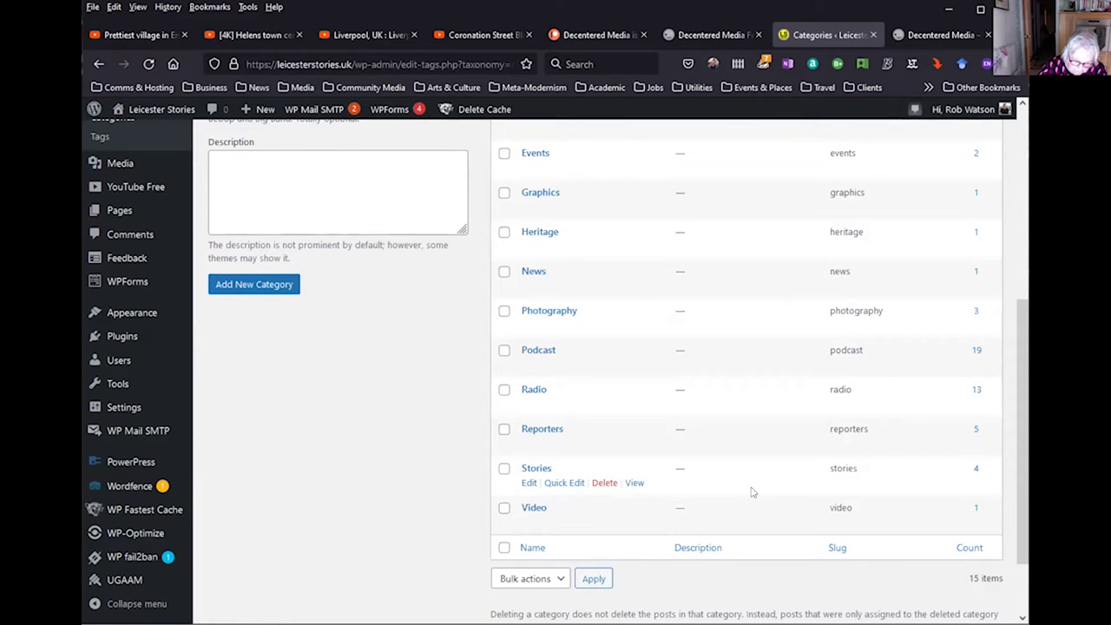
scroll(752, 492, up, 3)
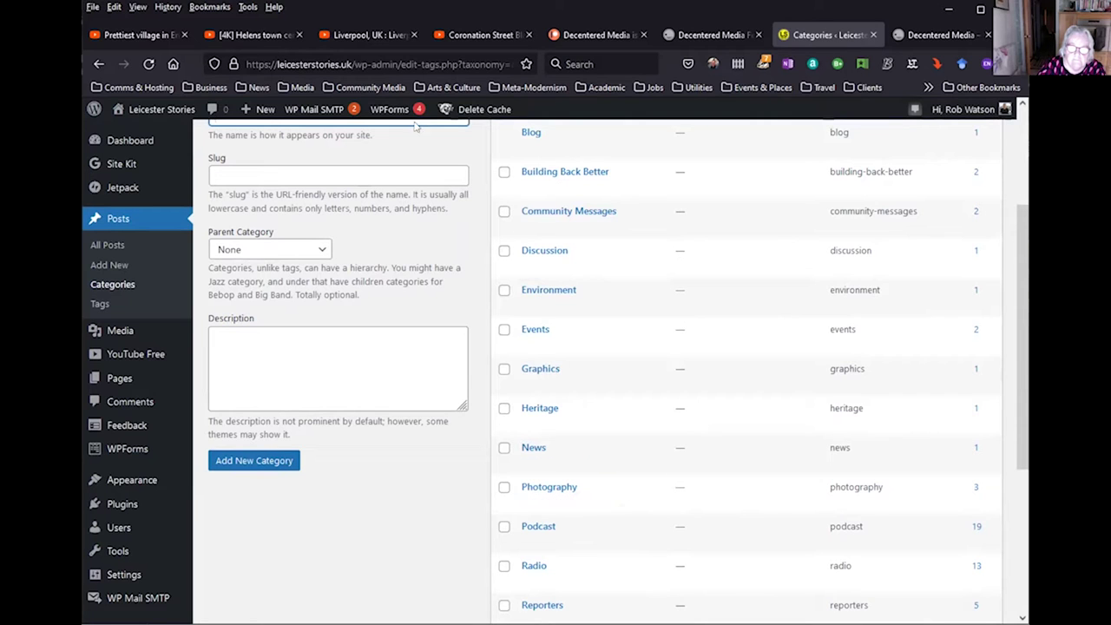
mouse_move(141, 113)
right_click(130, 135)
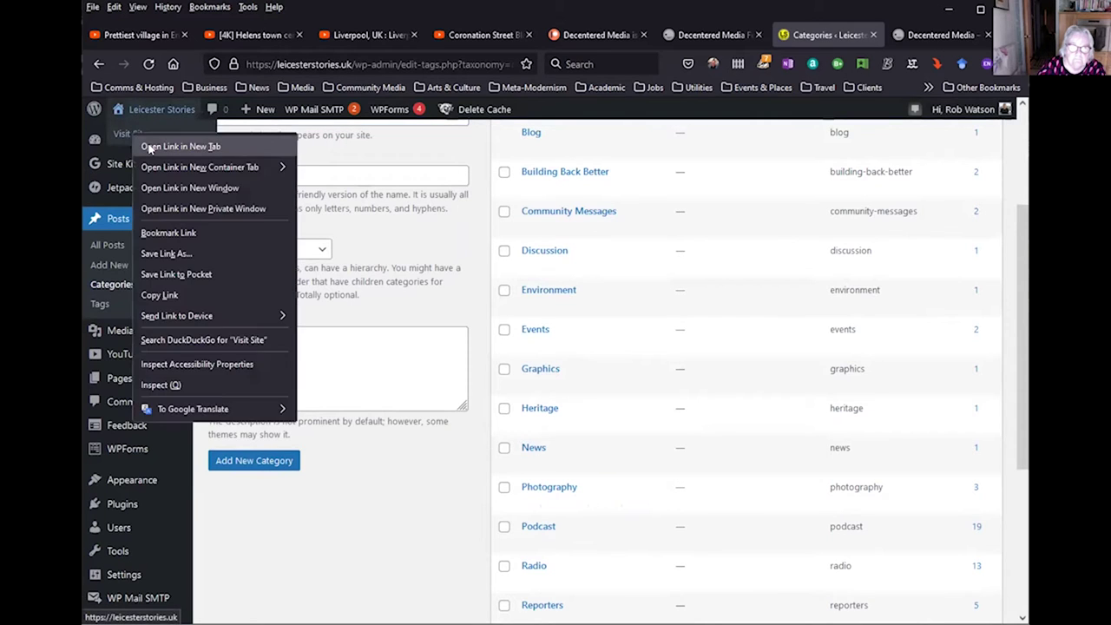
click(165, 146)
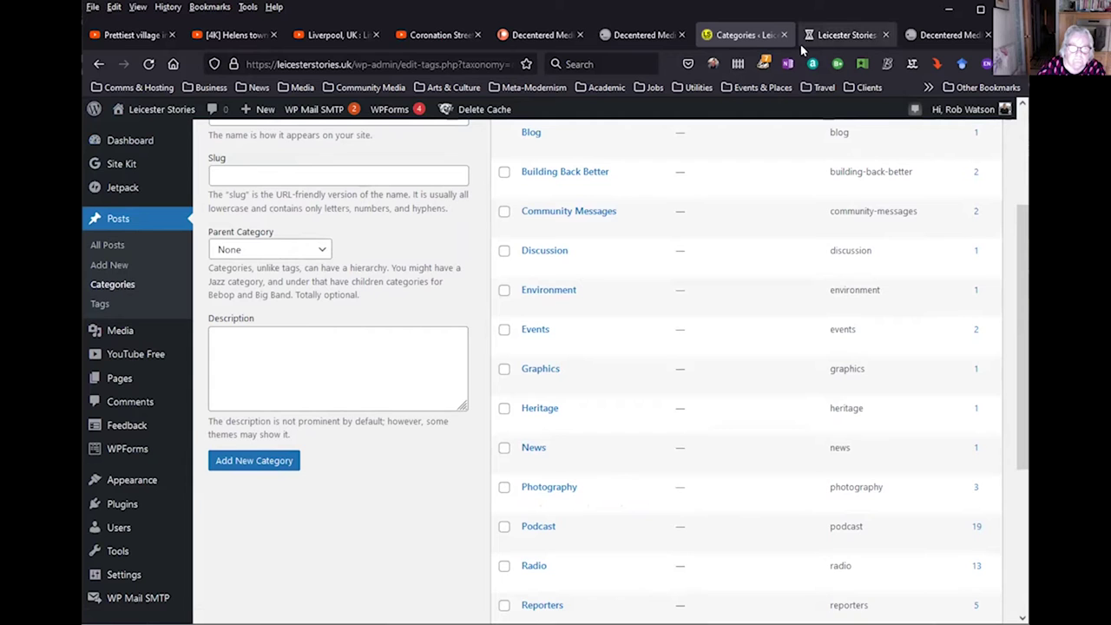
click(829, 36)
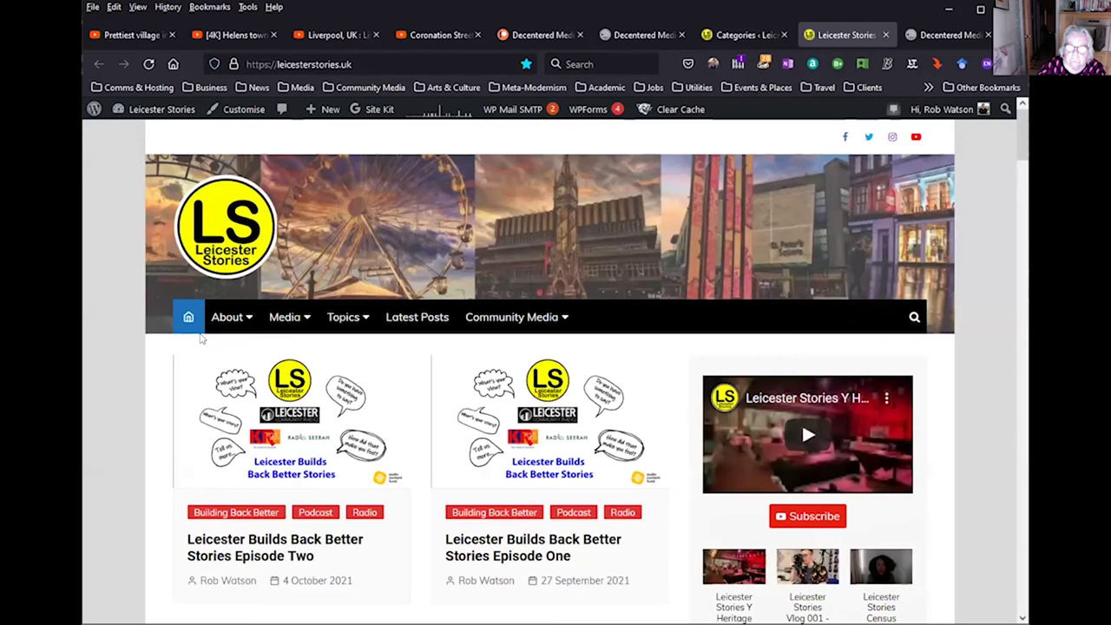
Step: Open the site's Radio category from its media content types and view the first posts listed
mouse_move(282, 319)
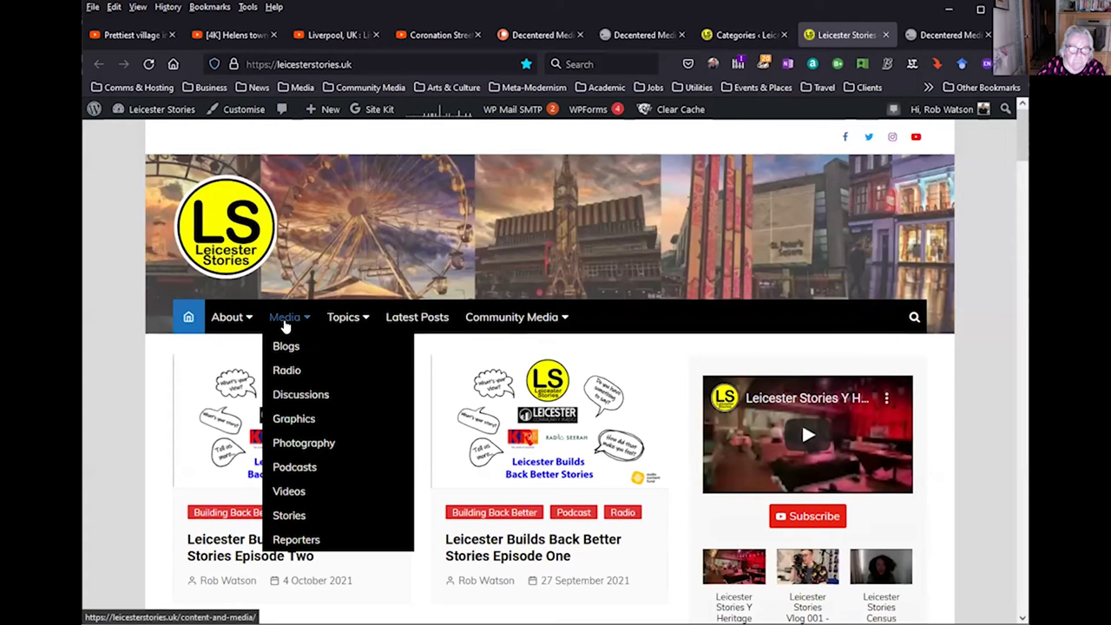
click(287, 371)
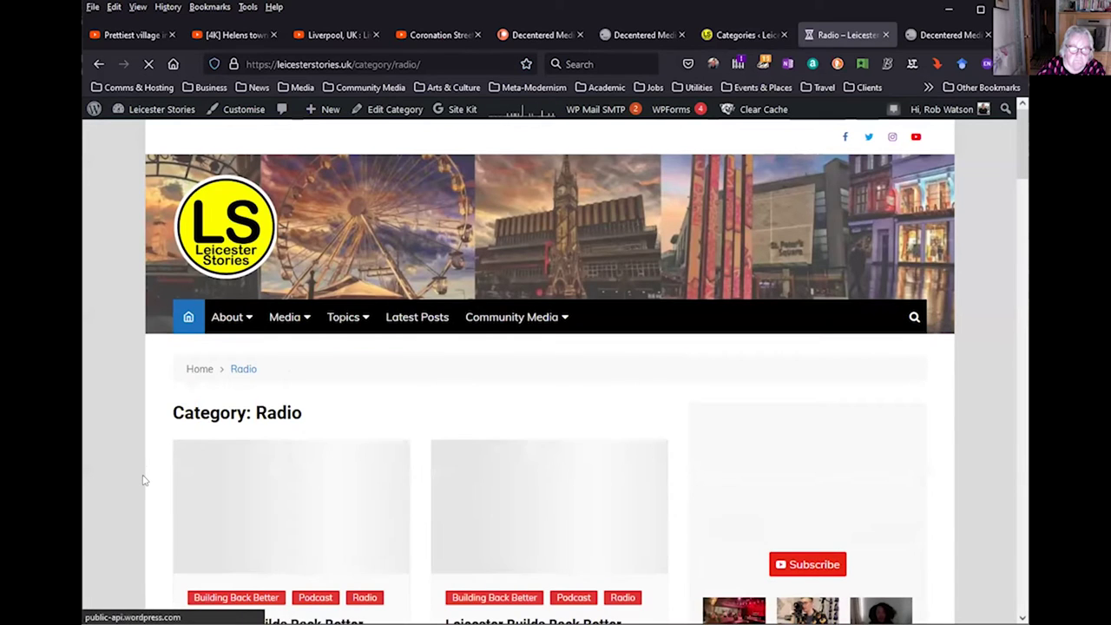
scroll(142, 478, down, 5)
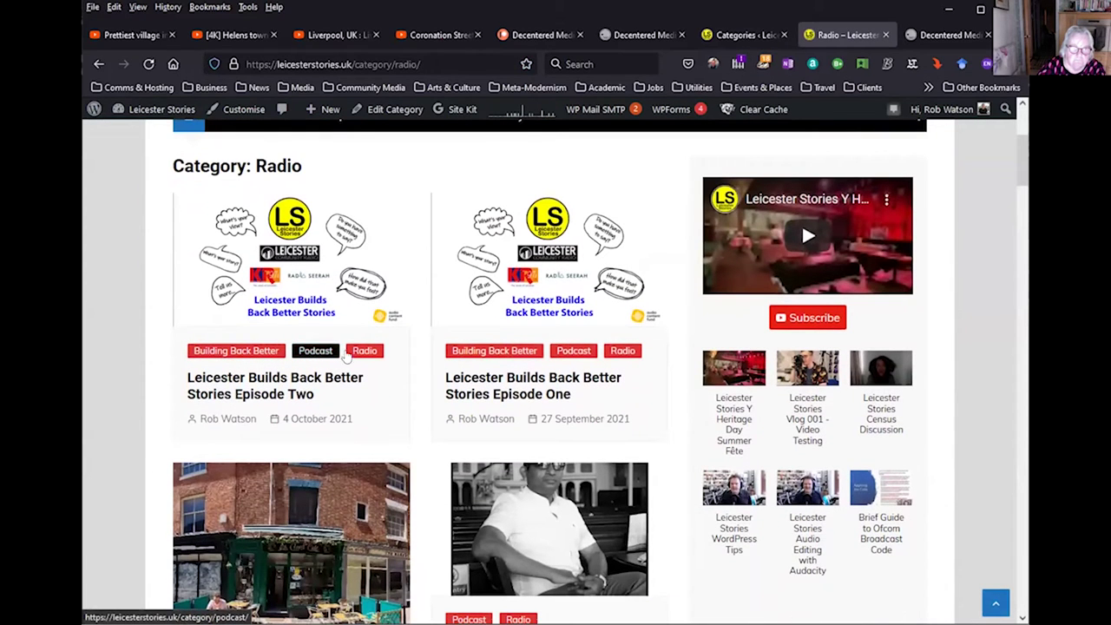
Step: View the posts in the Building Back Better category, and show and hide the site's search field
click(263, 353)
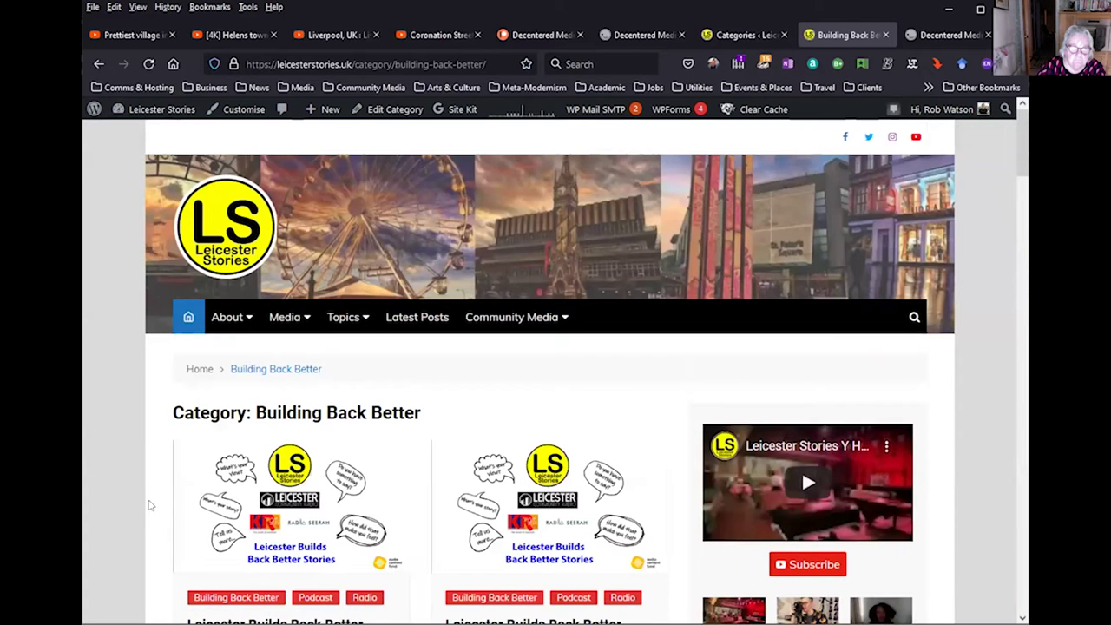
scroll(145, 509, down, 3)
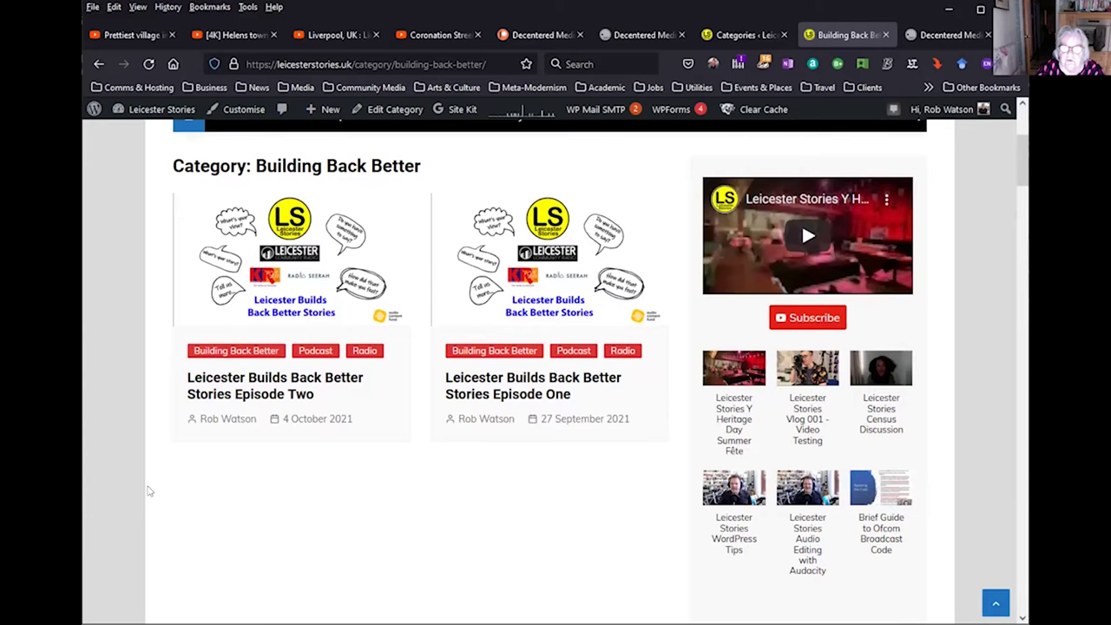
scroll(156, 443, up, 5)
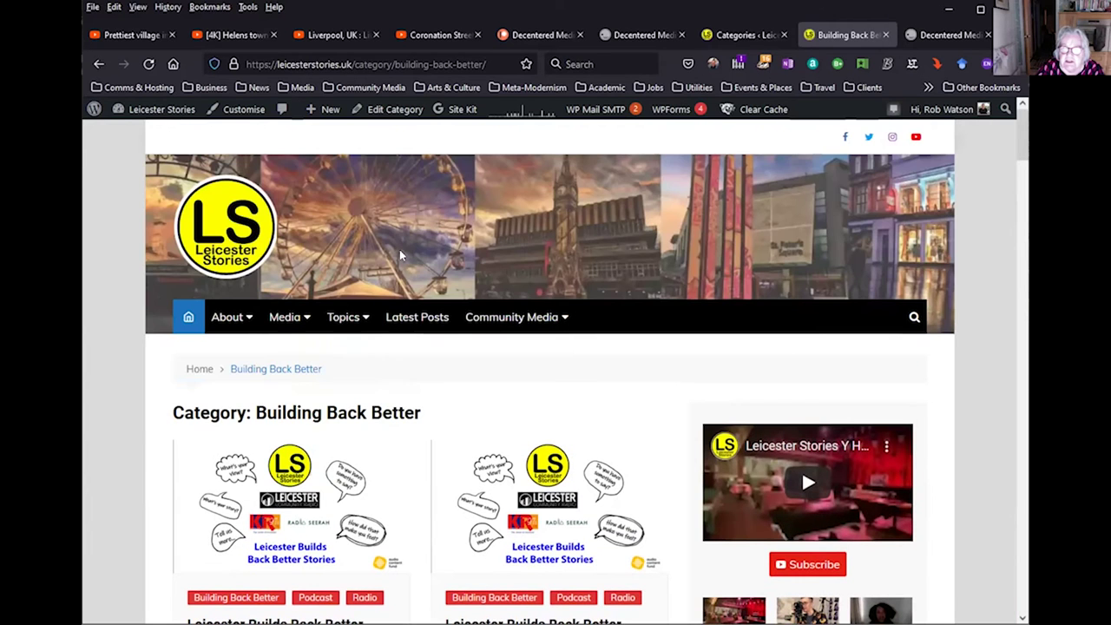
click(911, 320)
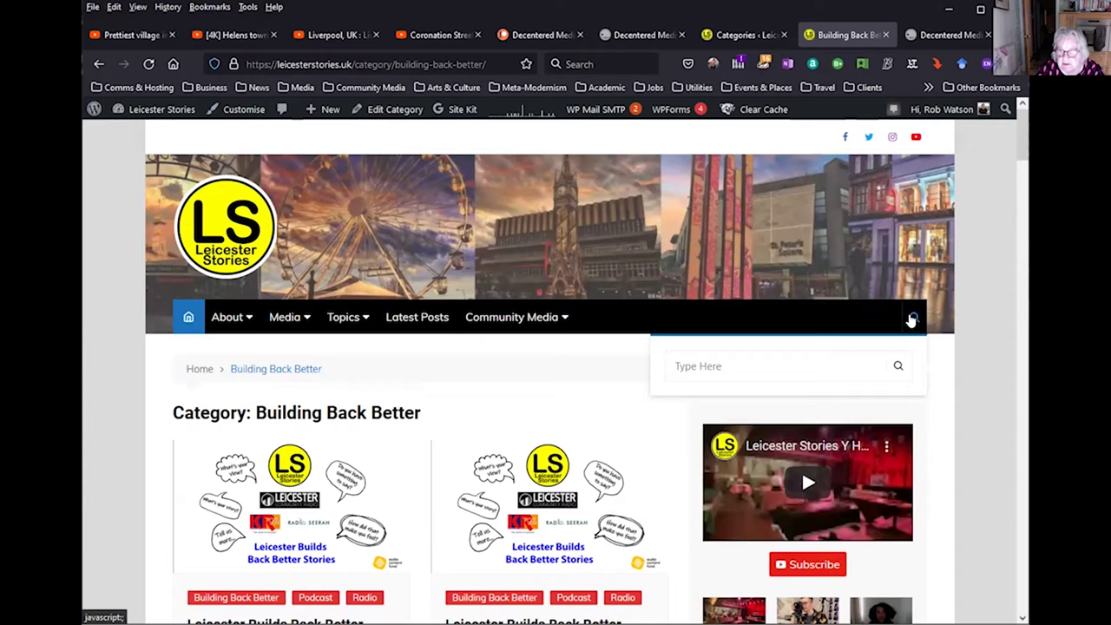
click(911, 320)
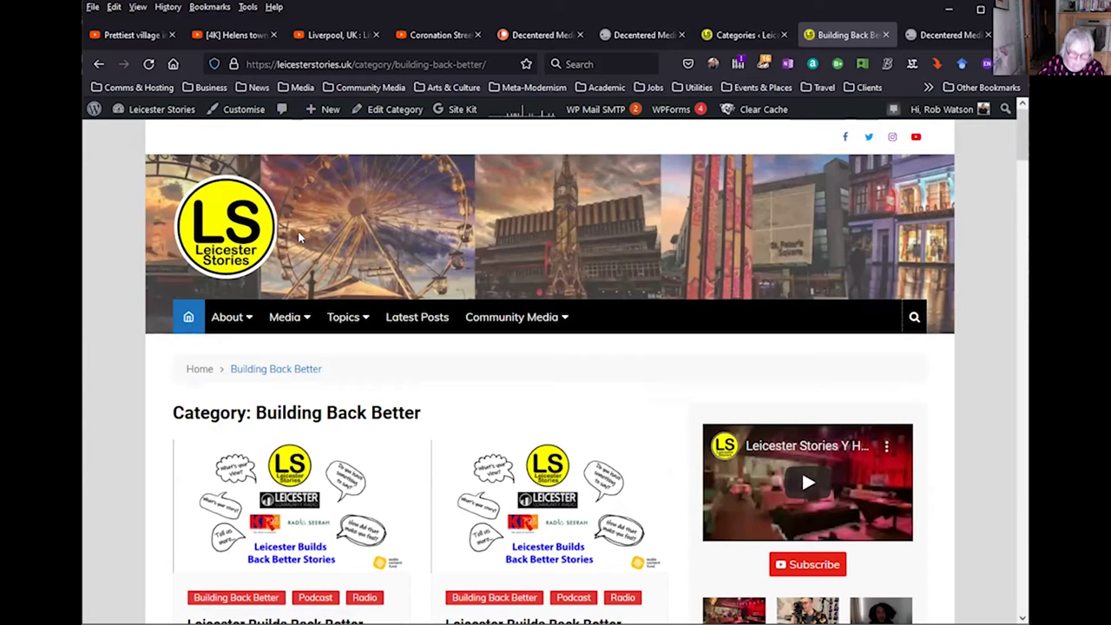
Step: Open the Radio category from Episode Two's category labels and examine the listed posts and their category labels
scroll(178, 495, down, 2)
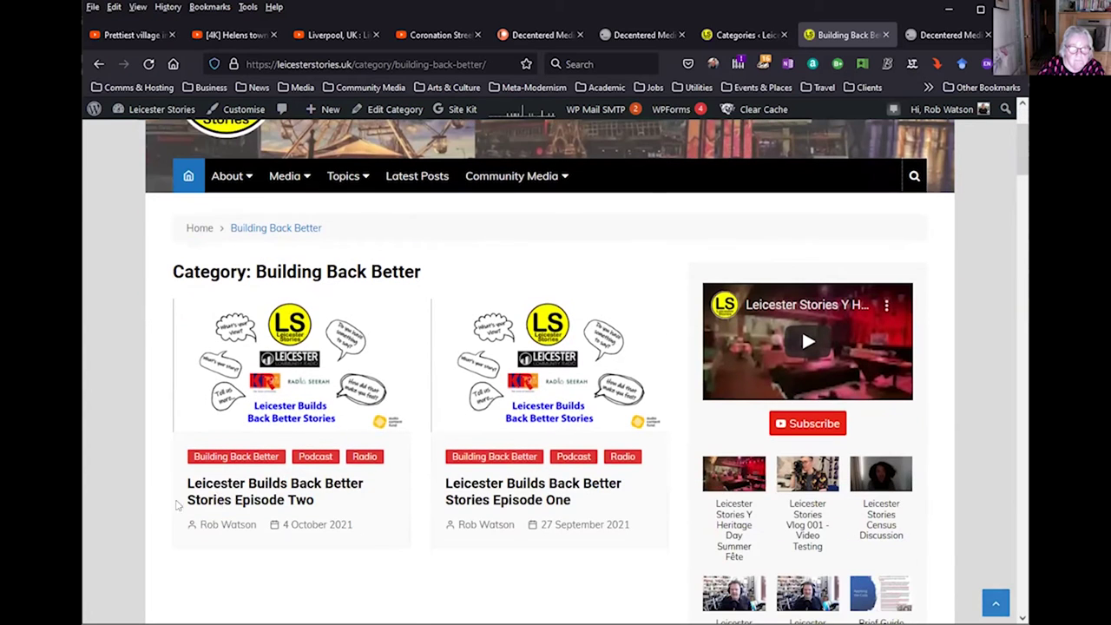
click(362, 456)
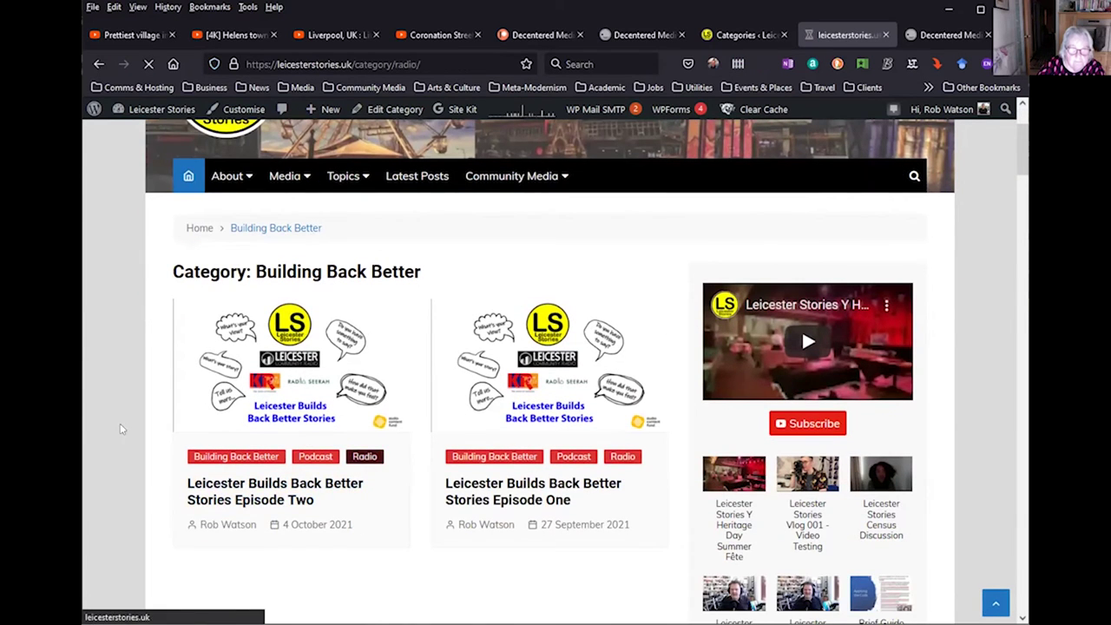
scroll(101, 403, down, 4)
scroll(101, 406, down, 1)
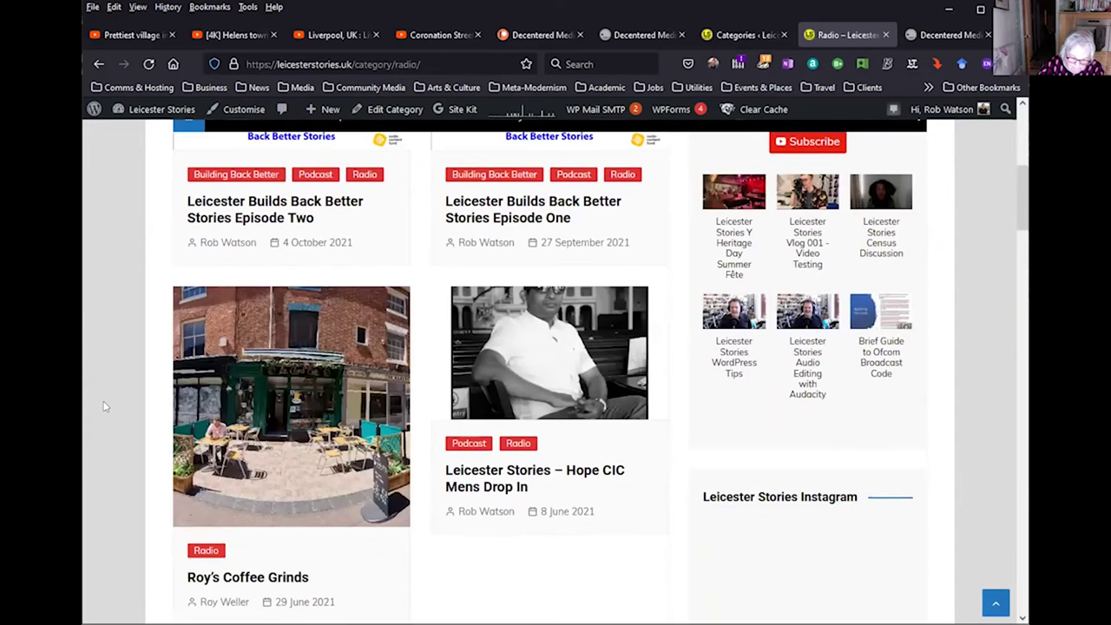
scroll(104, 406, down, 5)
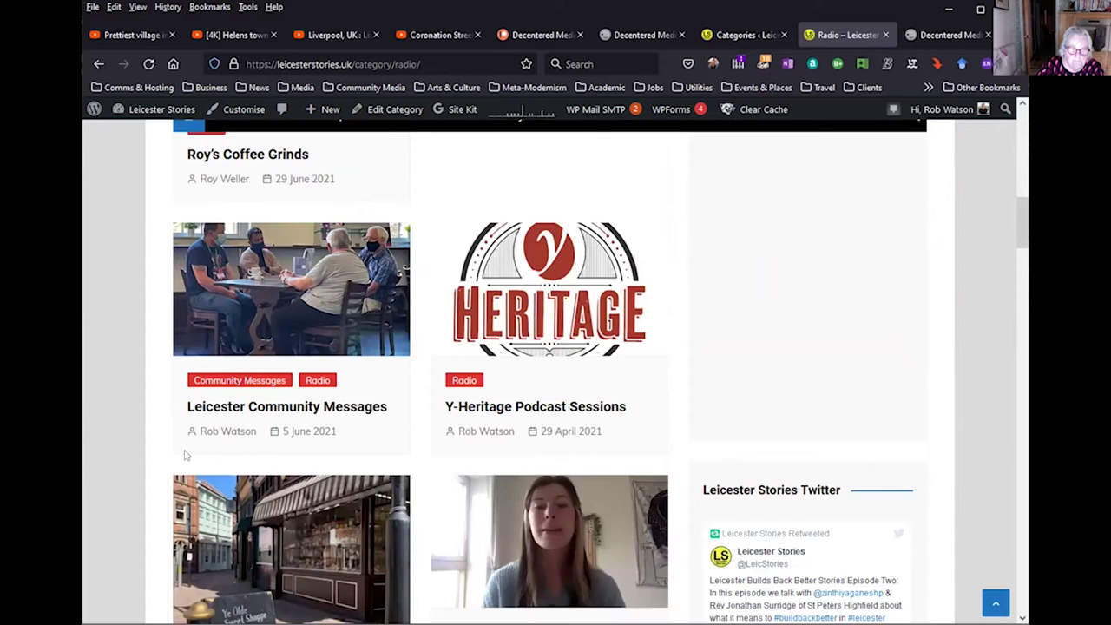
scroll(184, 456, up, 2)
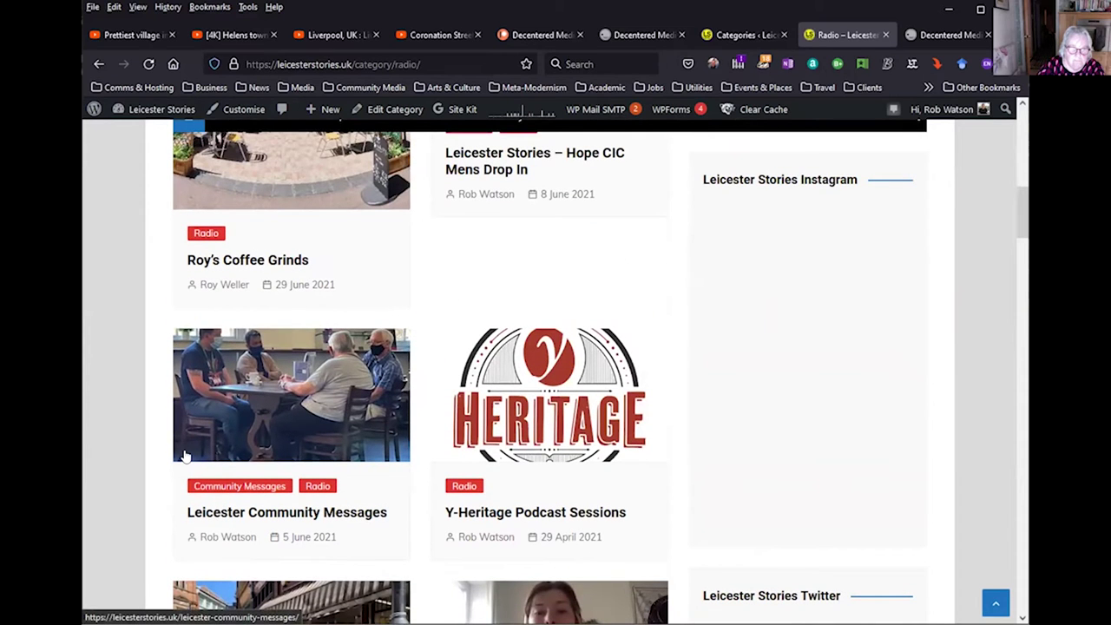
scroll(184, 360, up, 5)
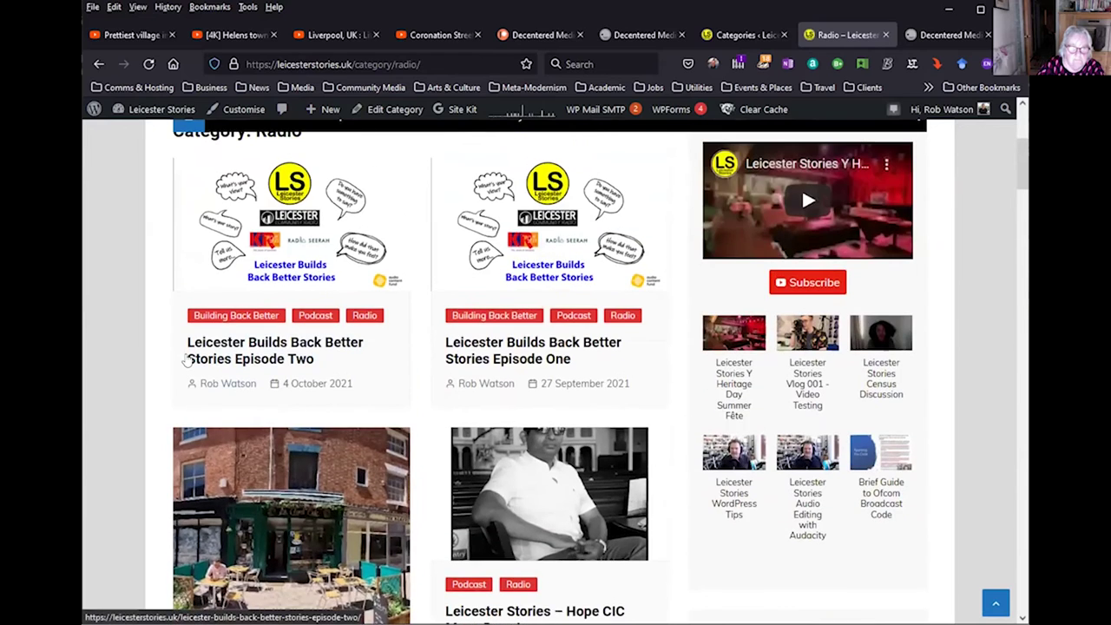
scroll(260, 390, up, 3)
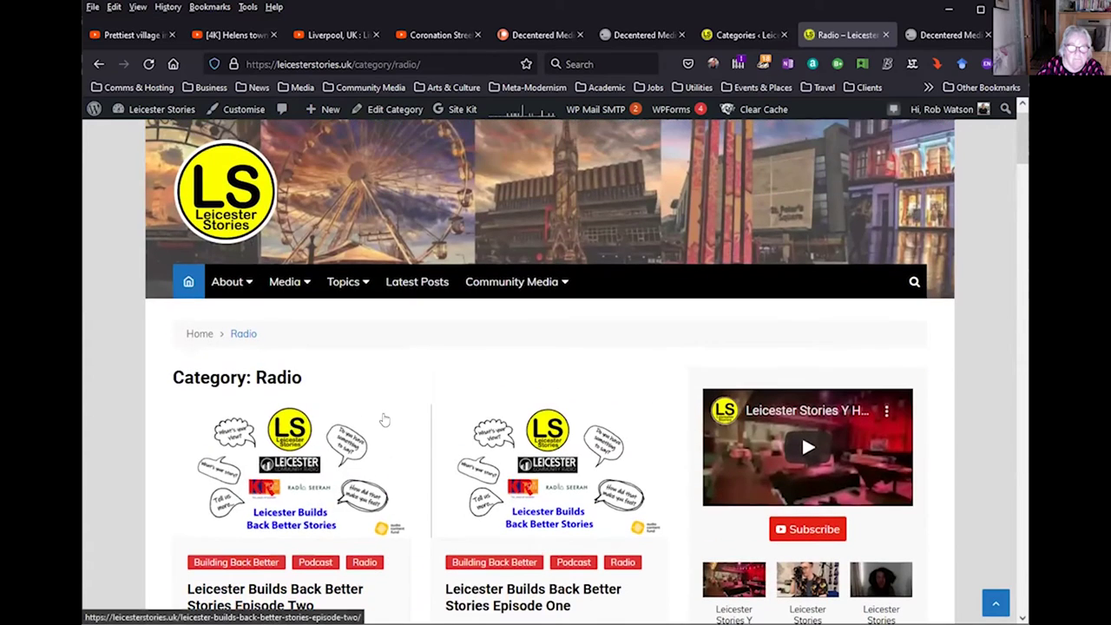
scroll(459, 475, down, 5)
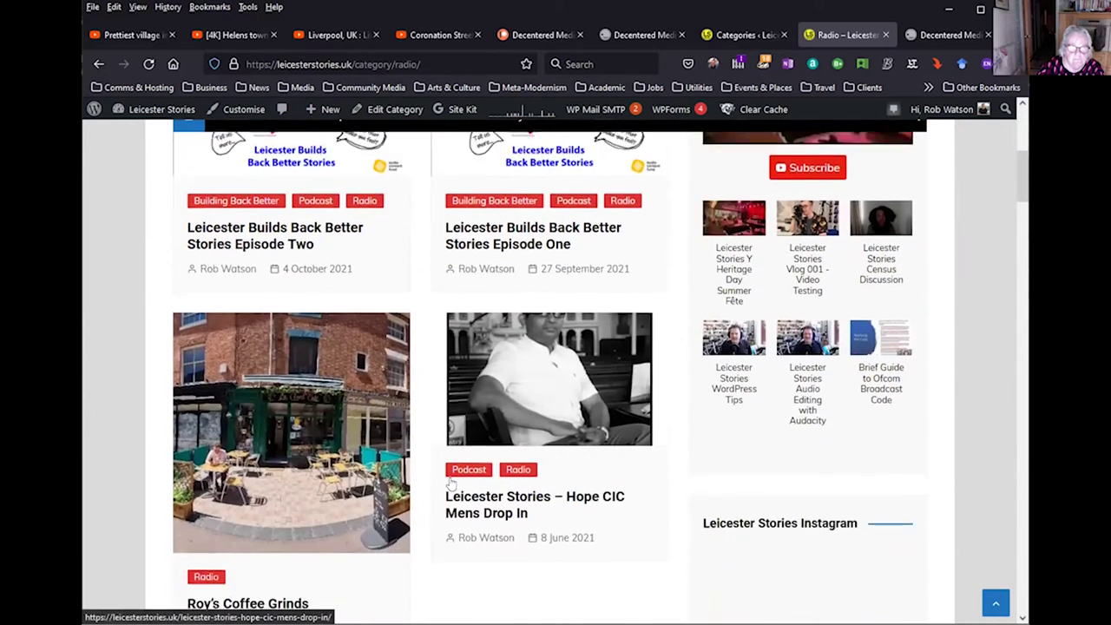
scroll(459, 476, up, 4)
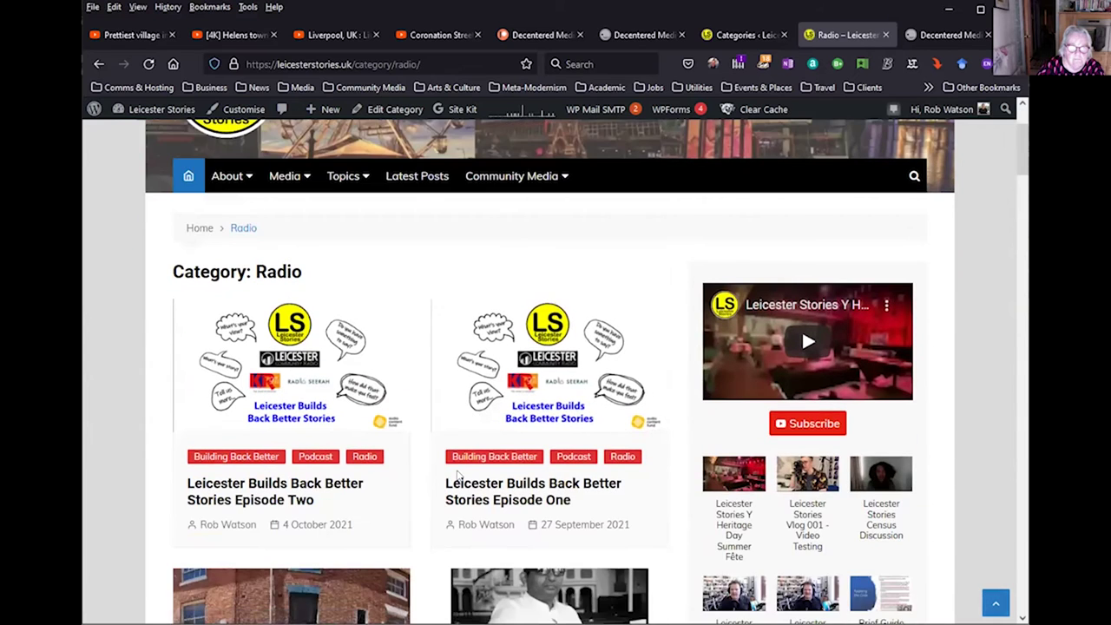
scroll(457, 473, down, 2)
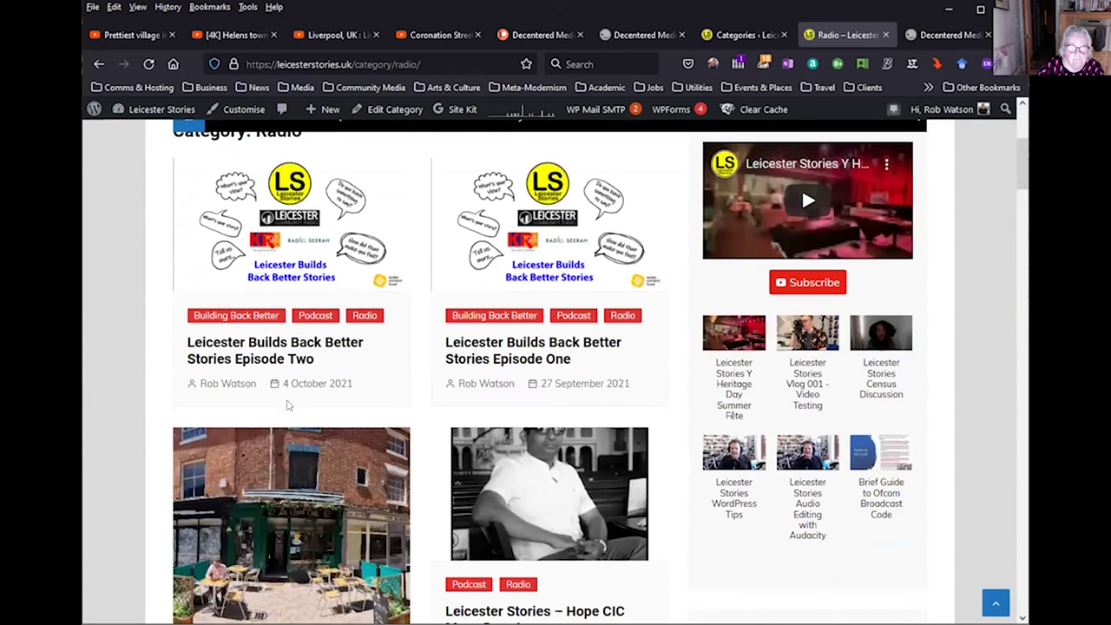
Step: Open the post "Leicester Builds Back Better Stories Episode Two" and examine its content, tags, related posts and the site's tag list
click(249, 345)
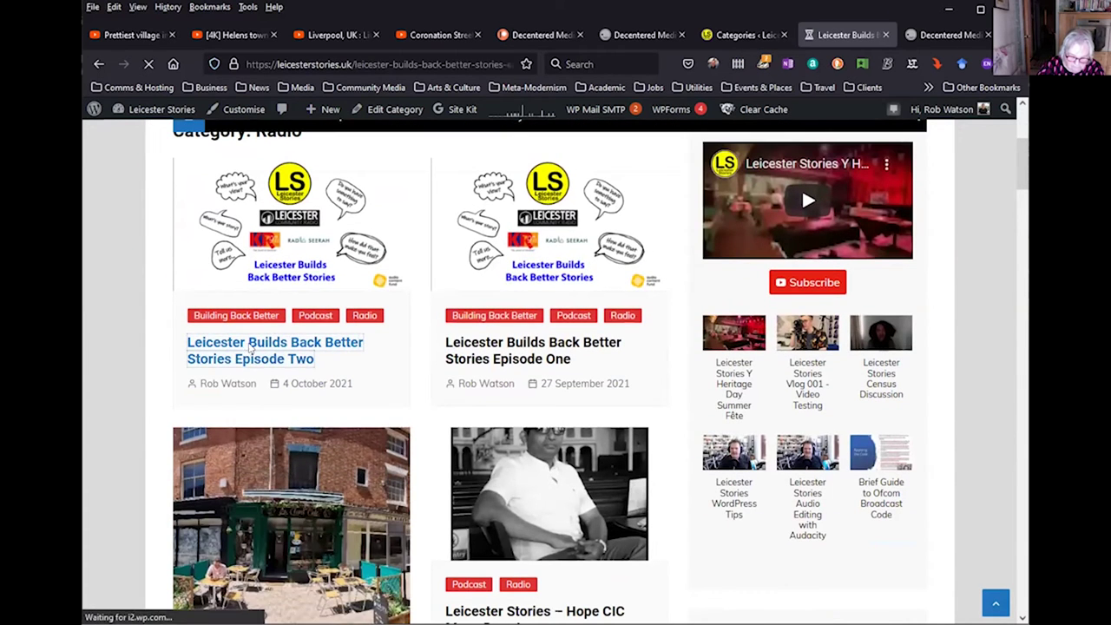
scroll(469, 399, down, 3)
scroll(548, 409, down, 7)
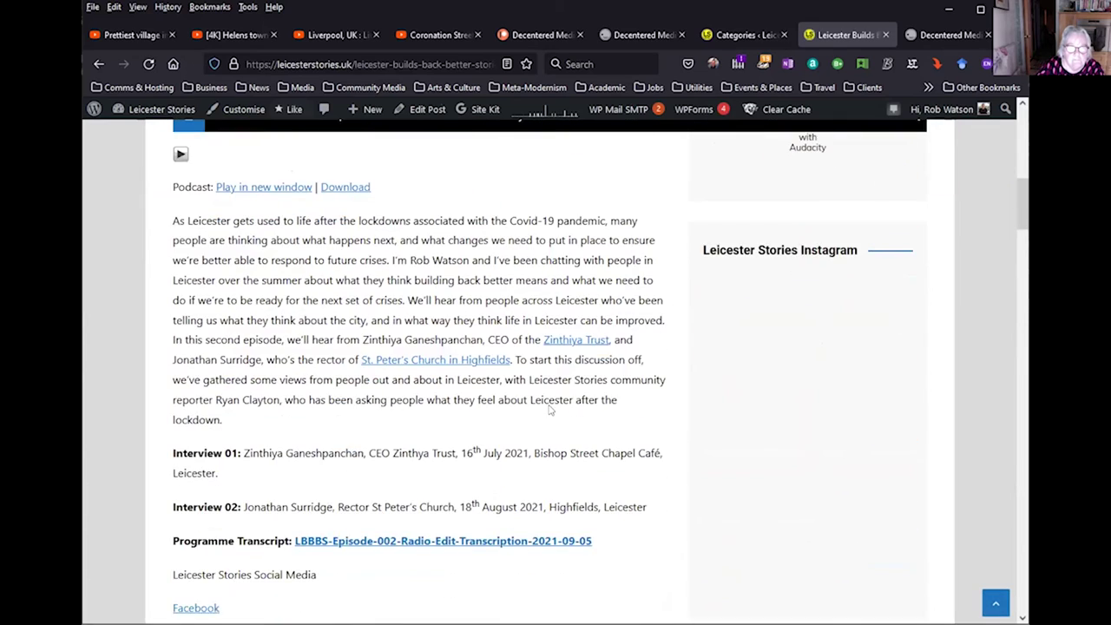
scroll(549, 410, down, 10)
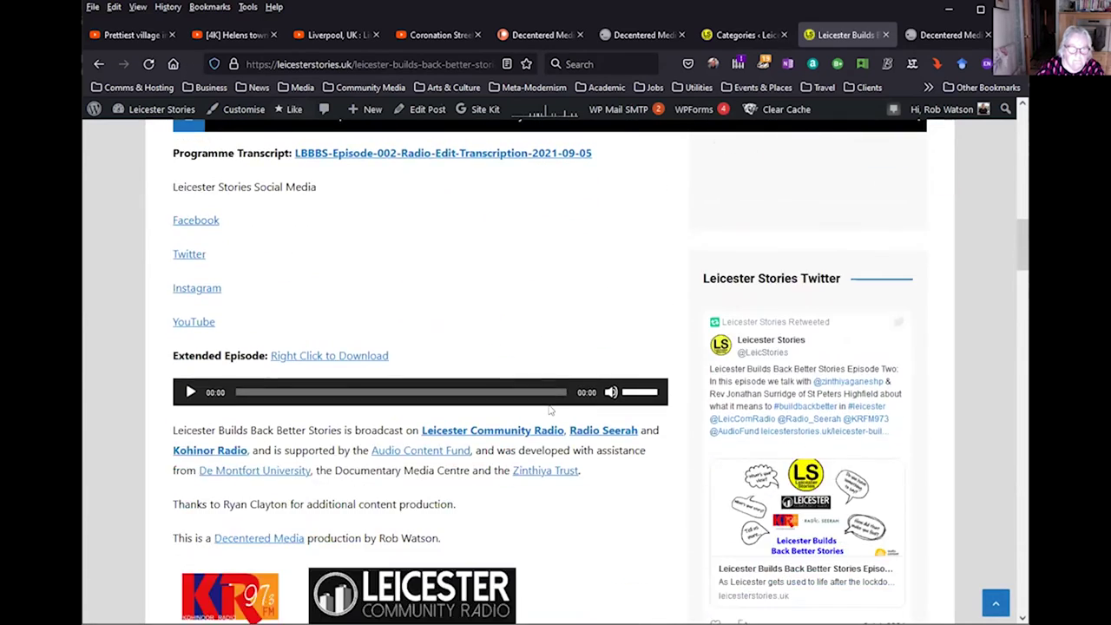
scroll(548, 409, down, 3)
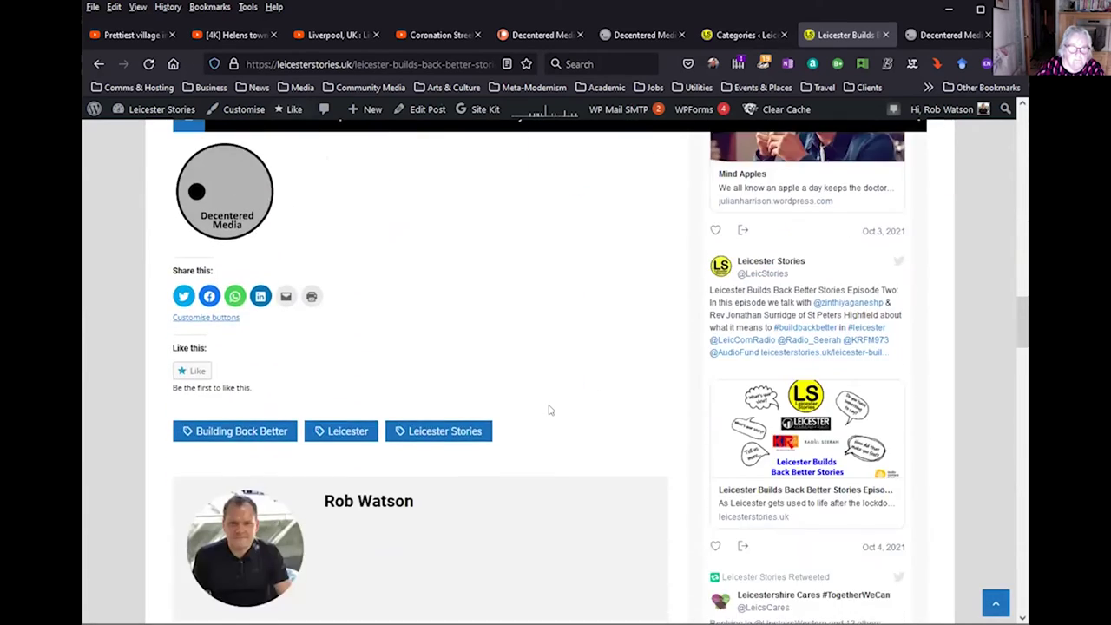
scroll(548, 409, down, 4)
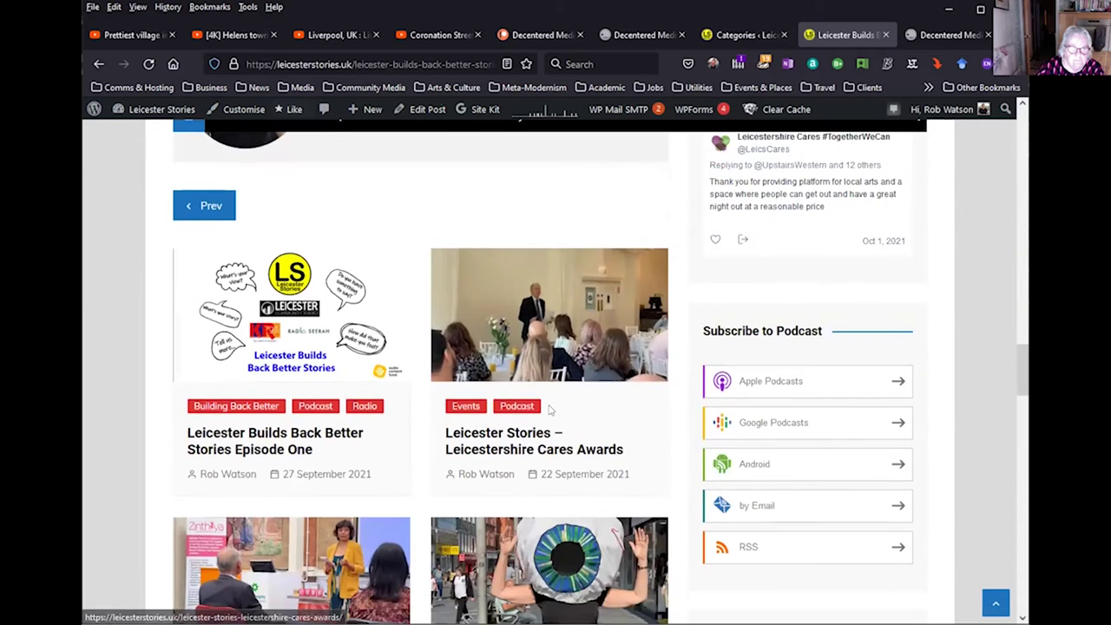
scroll(548, 410, up, 5)
scroll(549, 409, down, 6)
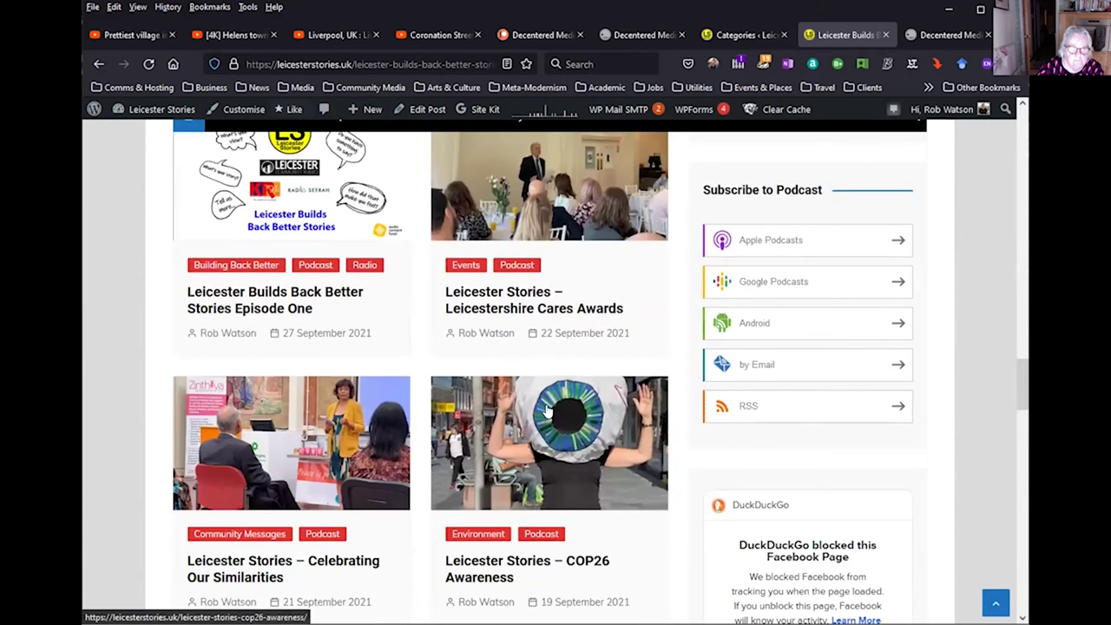
scroll(548, 410, down, 3)
scroll(807, 390, down, 2)
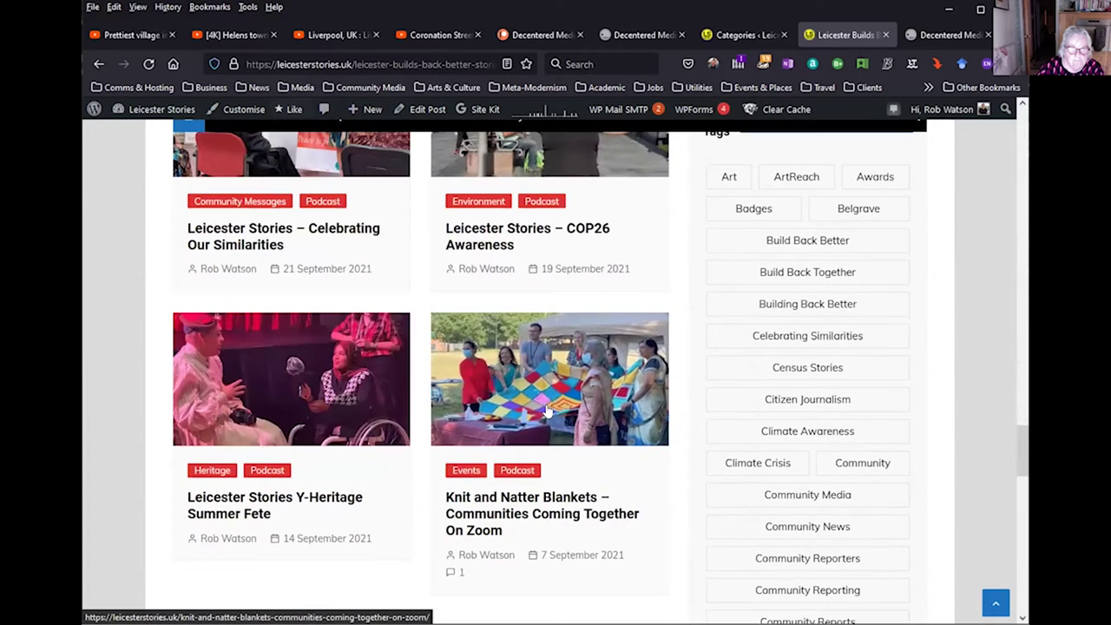
Step: Open the "Celebrating Similarities" tag archive and examine its tagged post and the site's tag list
click(797, 303)
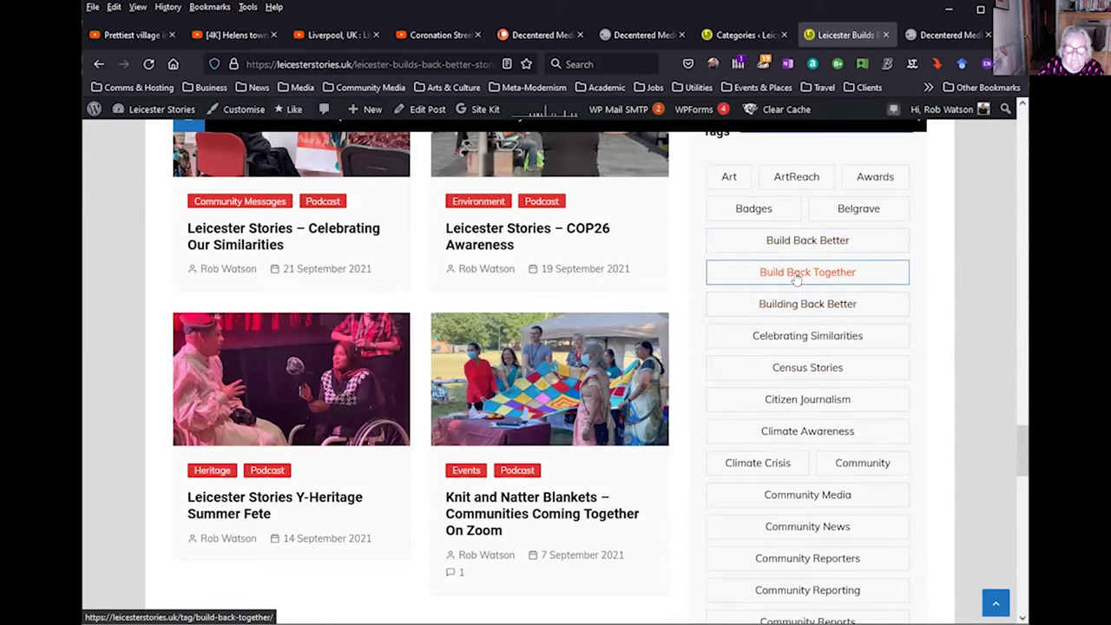
click(807, 335)
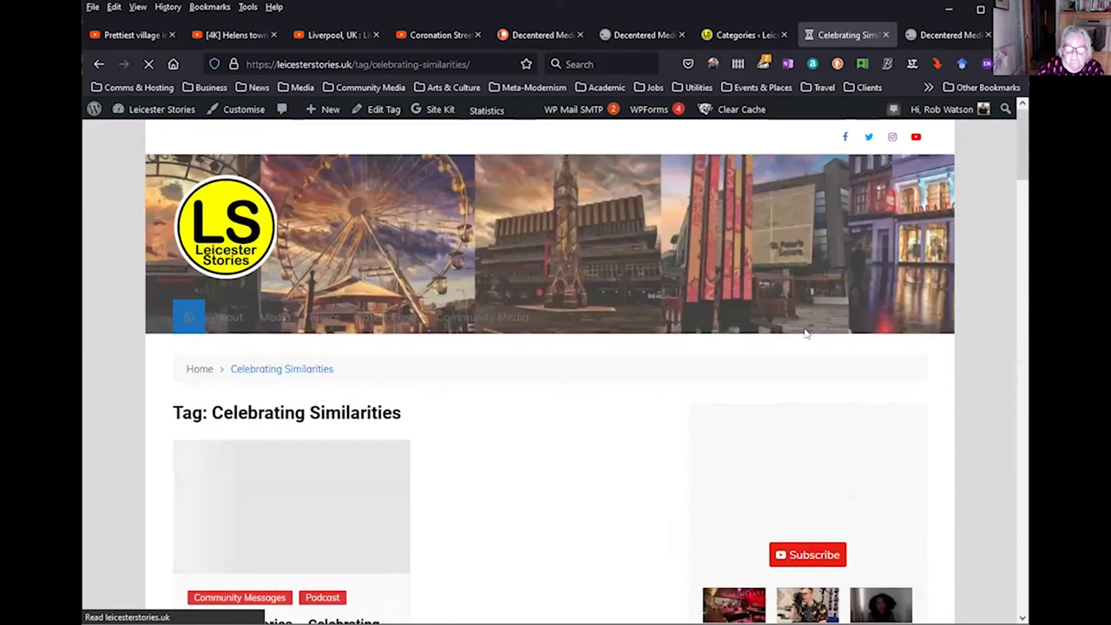
scroll(592, 466, down, 3)
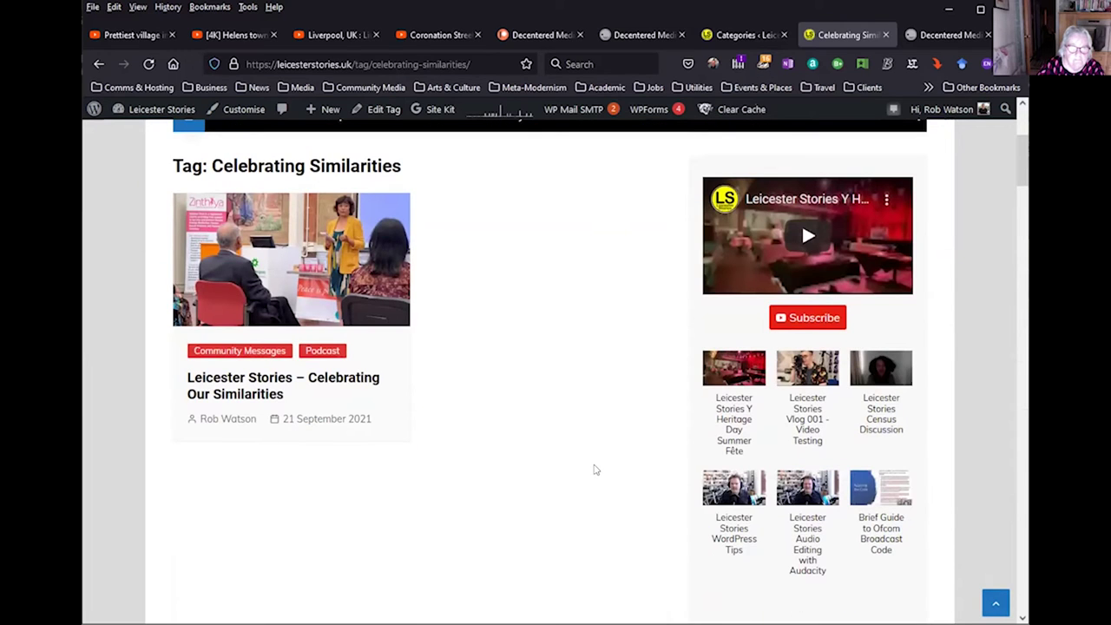
scroll(595, 470, up, 1)
scroll(595, 470, down, 2)
scroll(595, 469, down, 5)
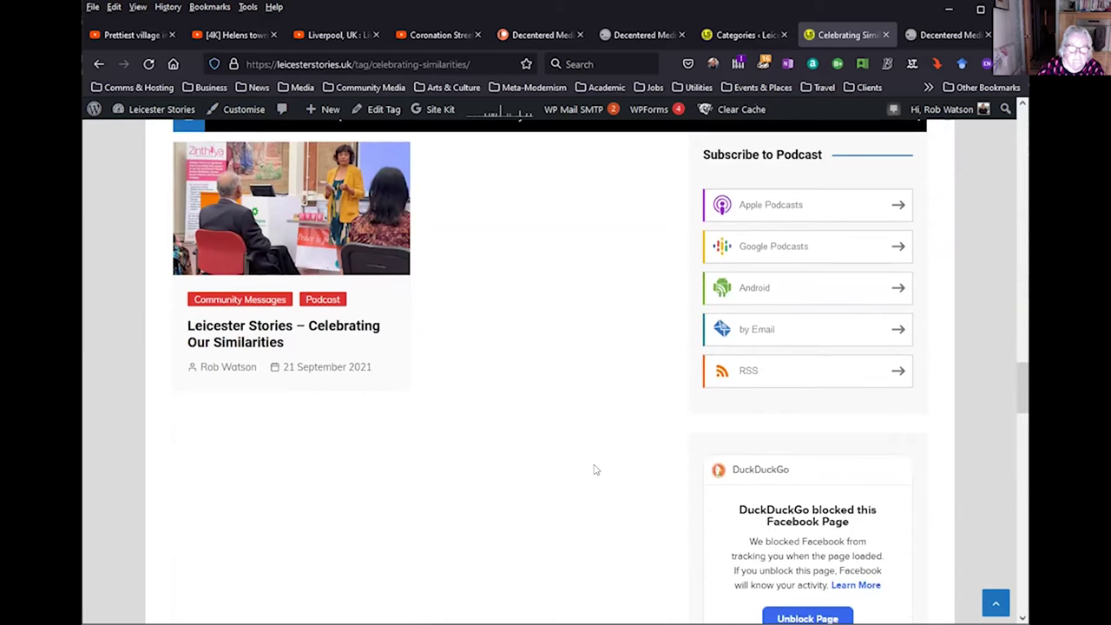
scroll(594, 469, down, 8)
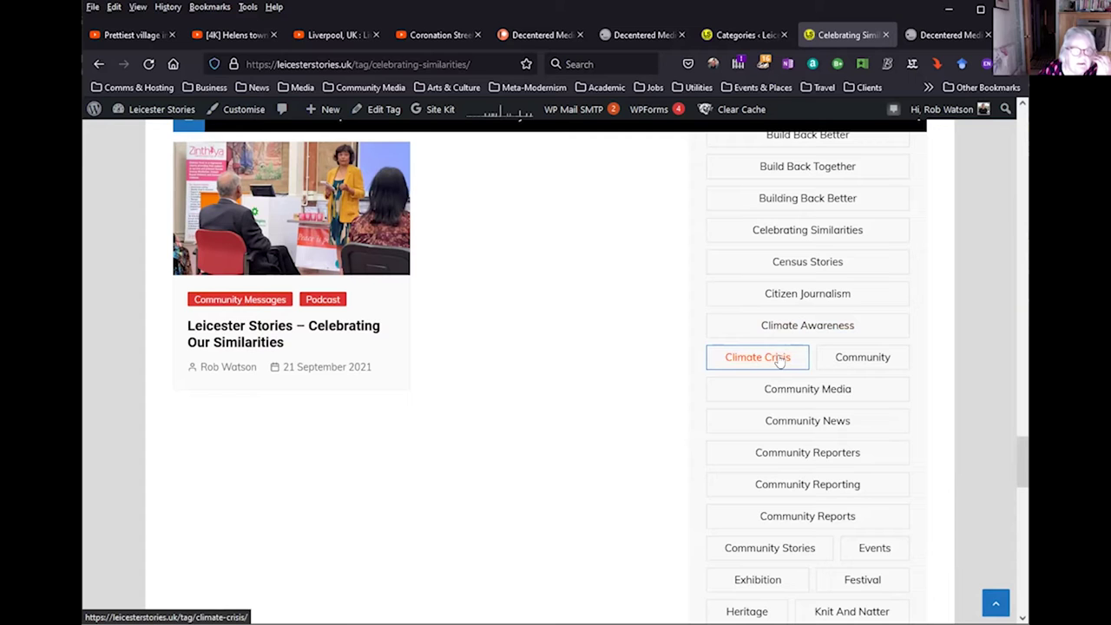
Step: Open the tagged post "Leicester Stories – Celebrating Our Similarities" and examine its photo, podcast links, description and tags
click(306, 335)
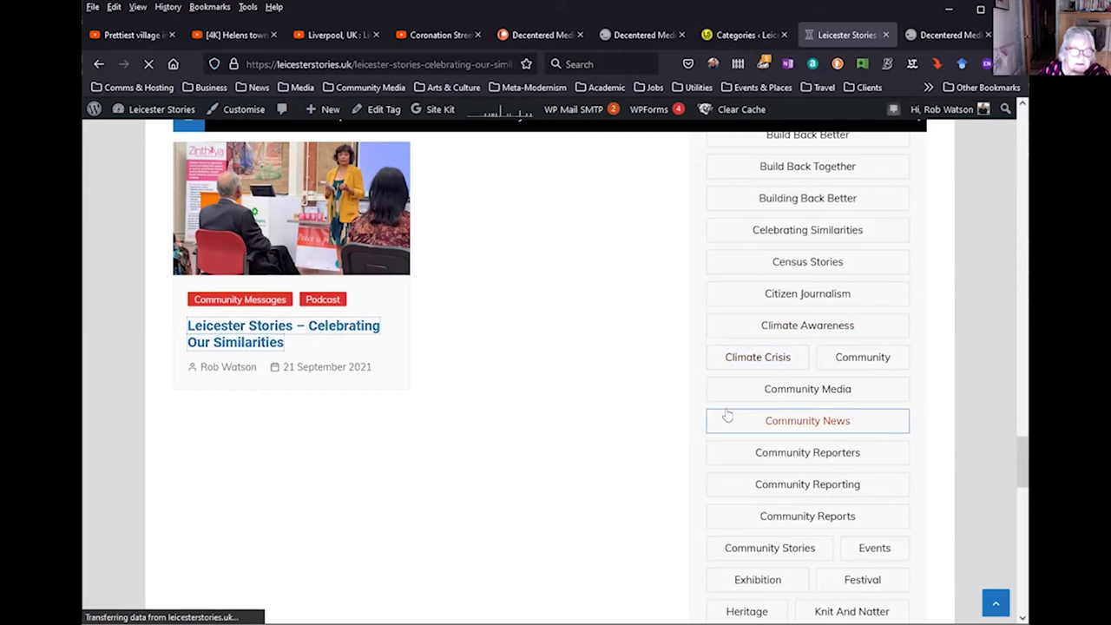
scroll(727, 415, down, 10)
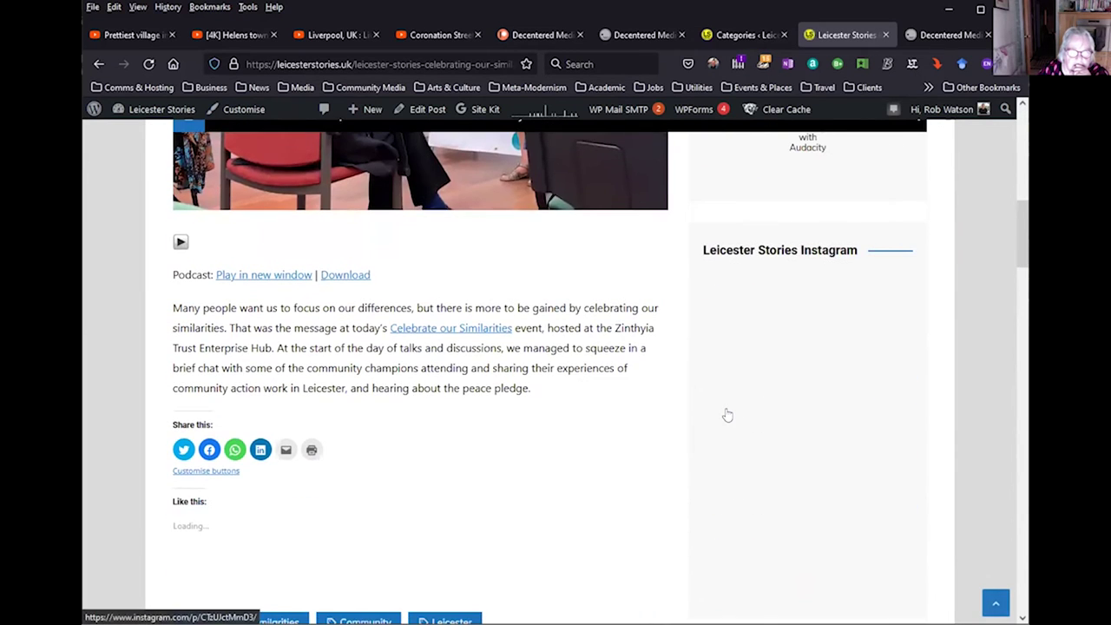
scroll(727, 415, up, 1)
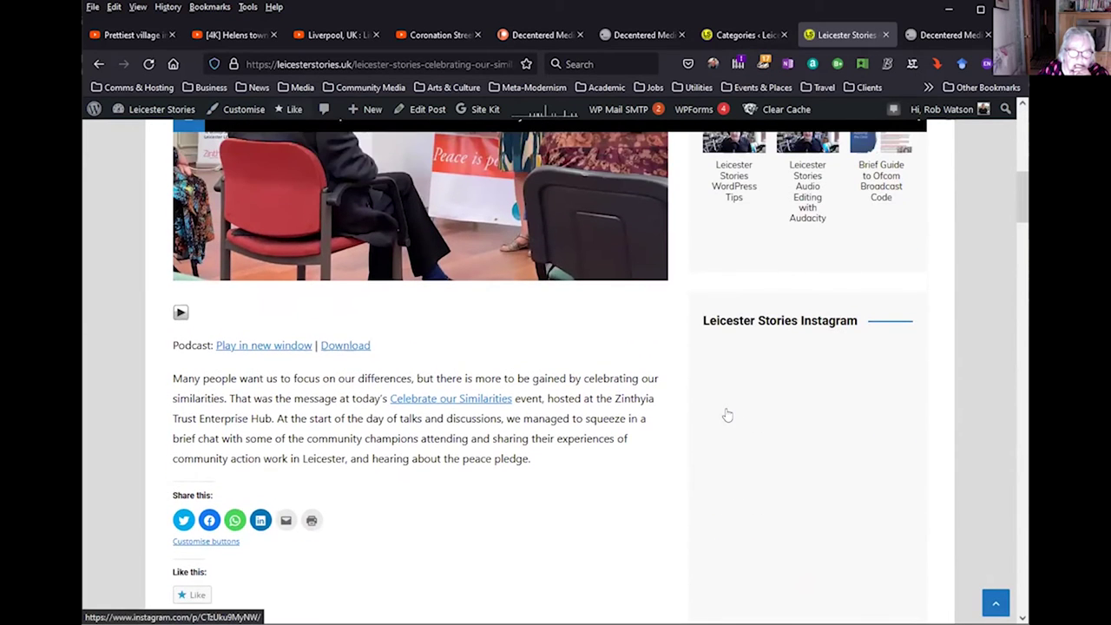
scroll(727, 415, up, 1)
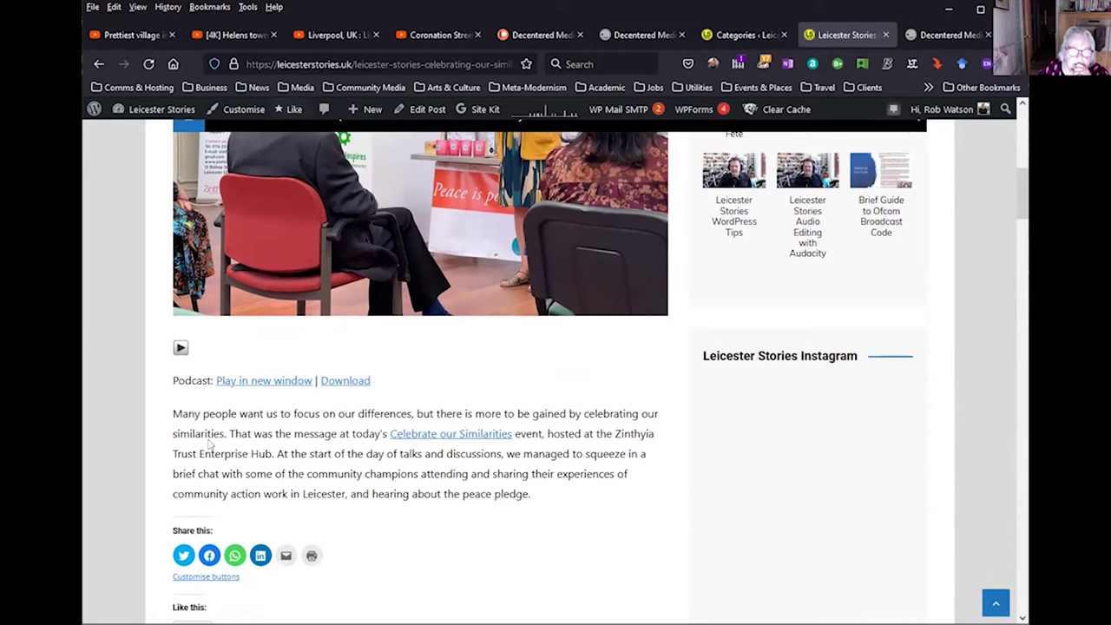
scroll(224, 444, up, 2)
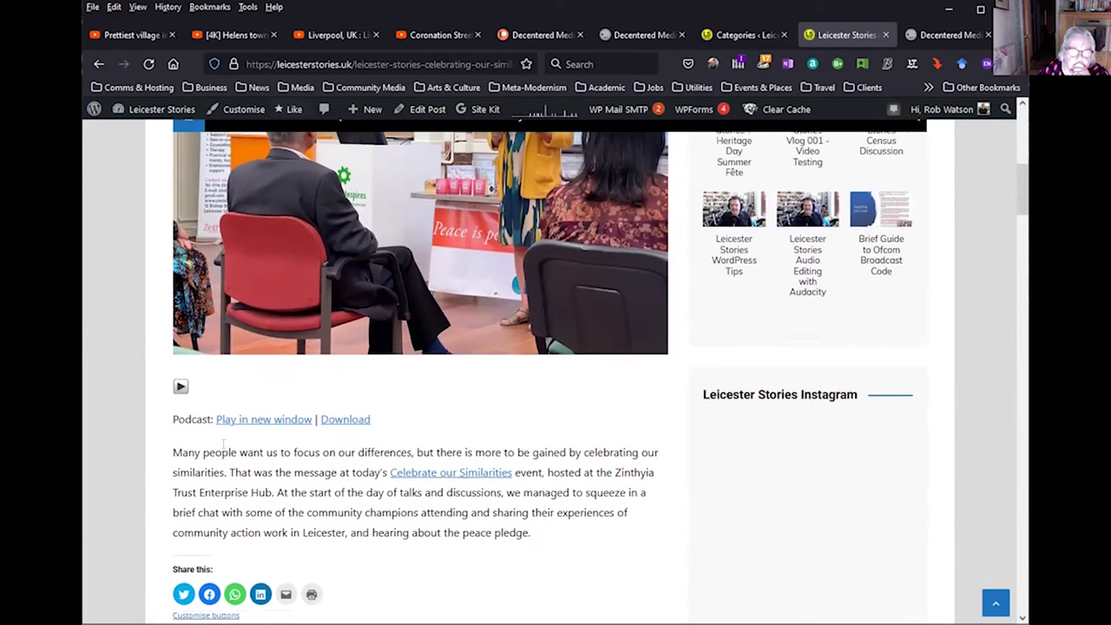
scroll(222, 451, up, 3)
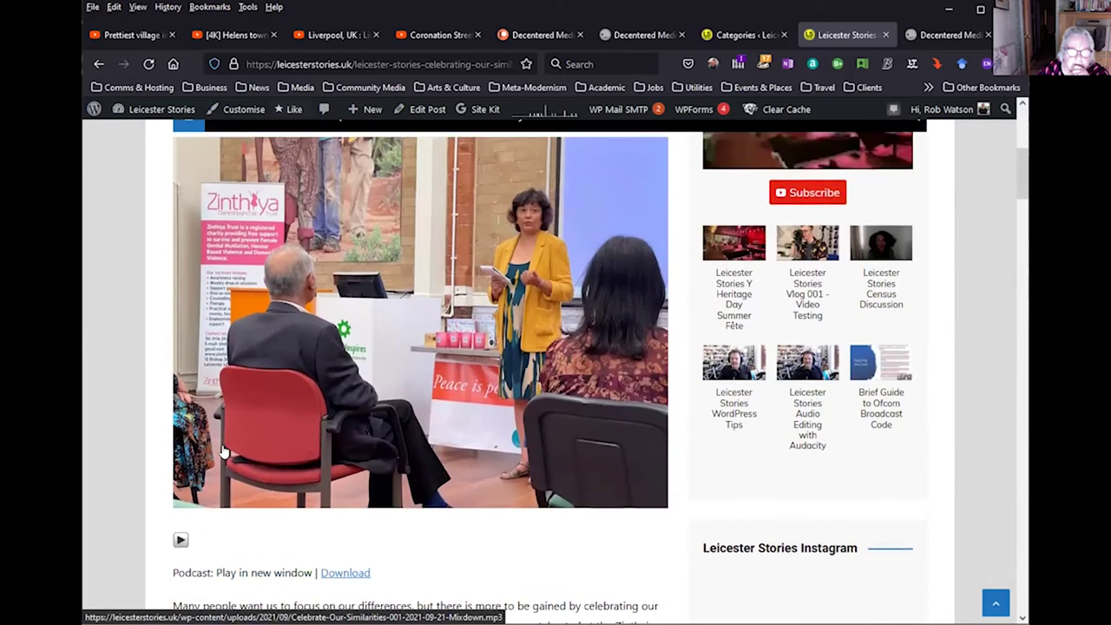
scroll(224, 429, down, 6)
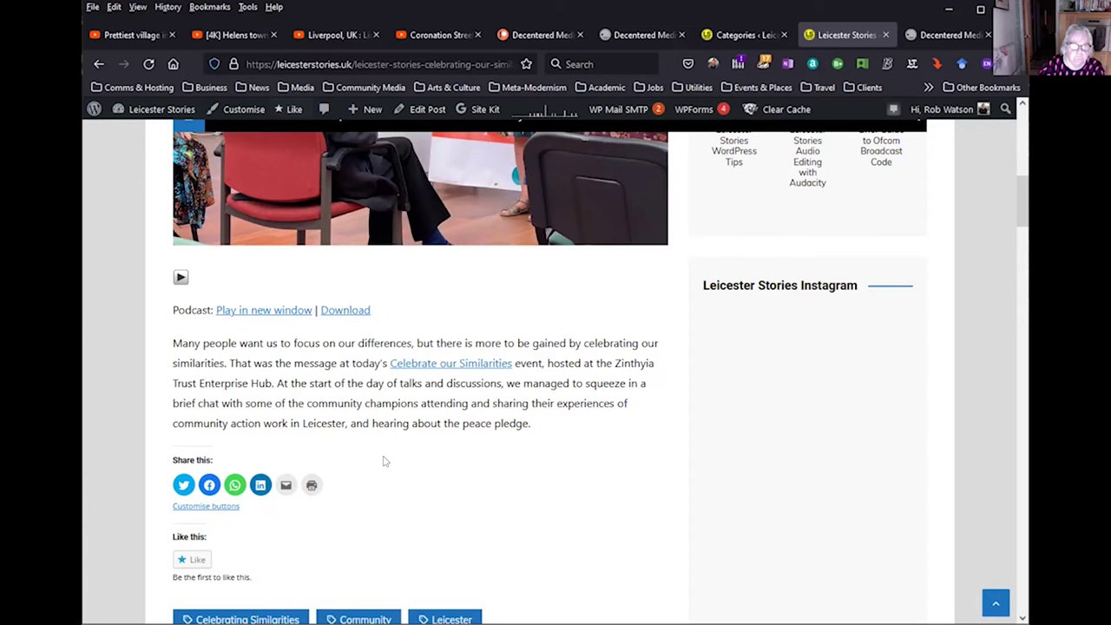
scroll(397, 431, up, 3)
scroll(397, 431, up, 5)
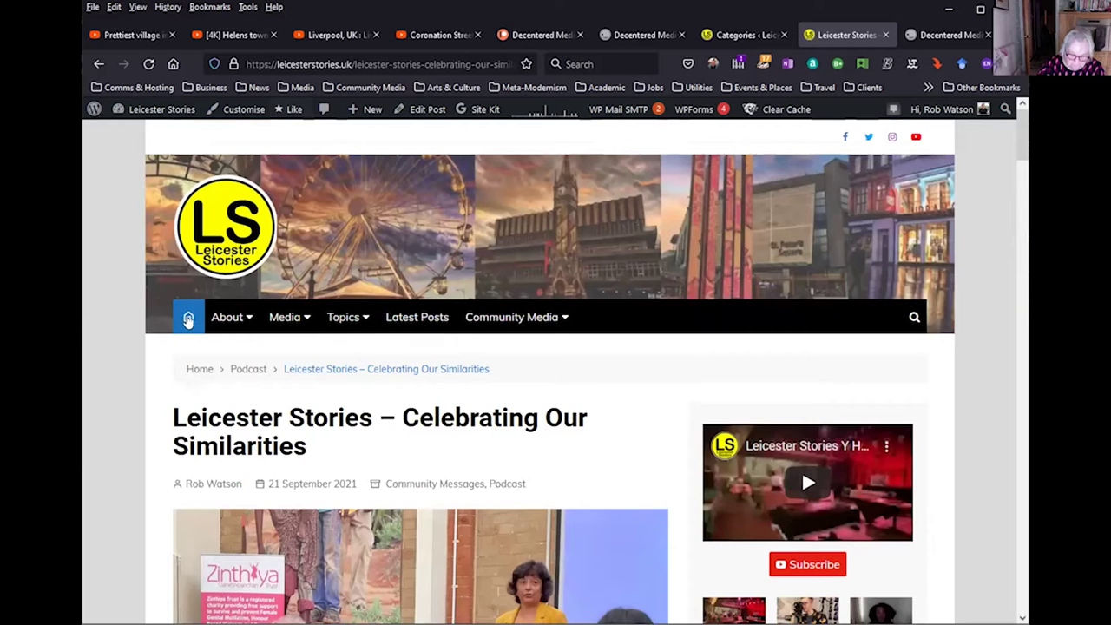
Step: Return to the Leicester Stories homepage and look over the latest posts and their category labels
click(188, 319)
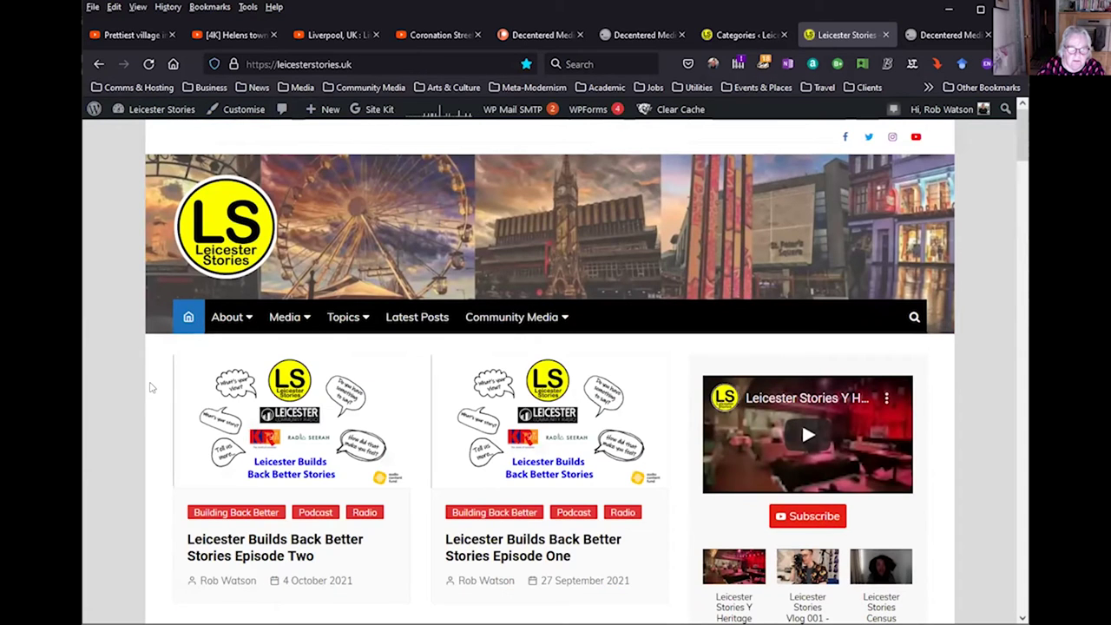
scroll(148, 489, down, 3)
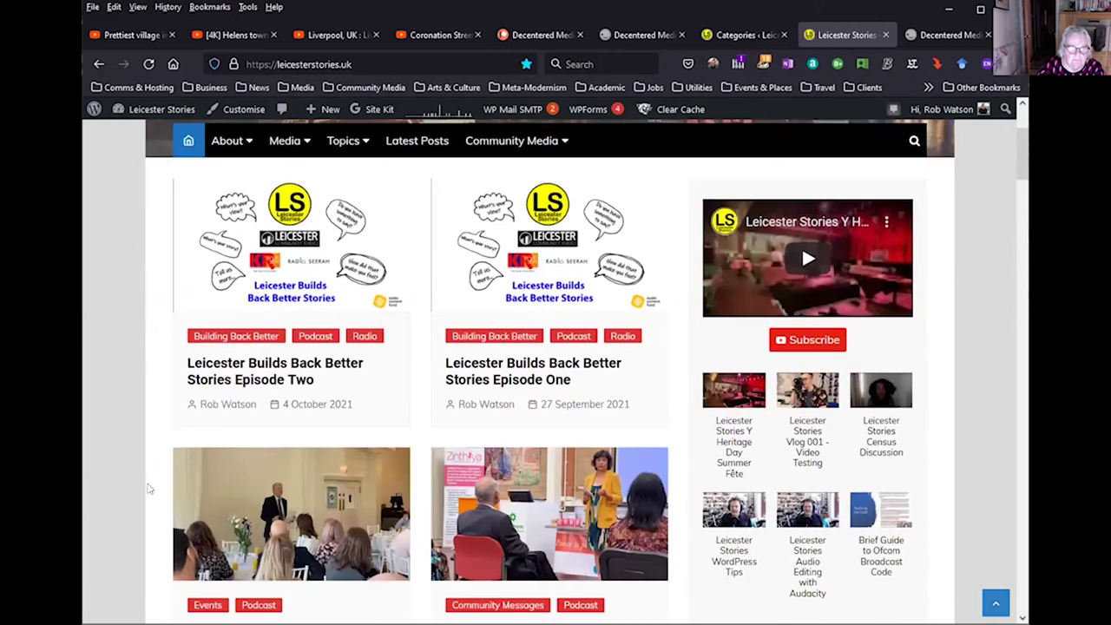
scroll(147, 488, down, 4)
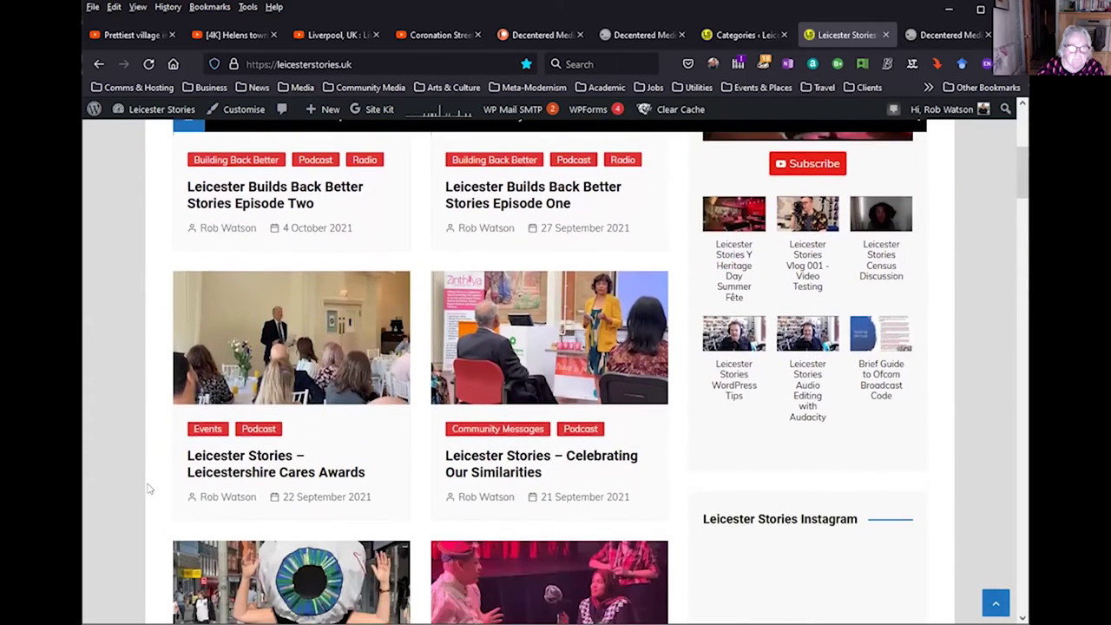
scroll(148, 489, up, 5)
scroll(147, 489, up, 2)
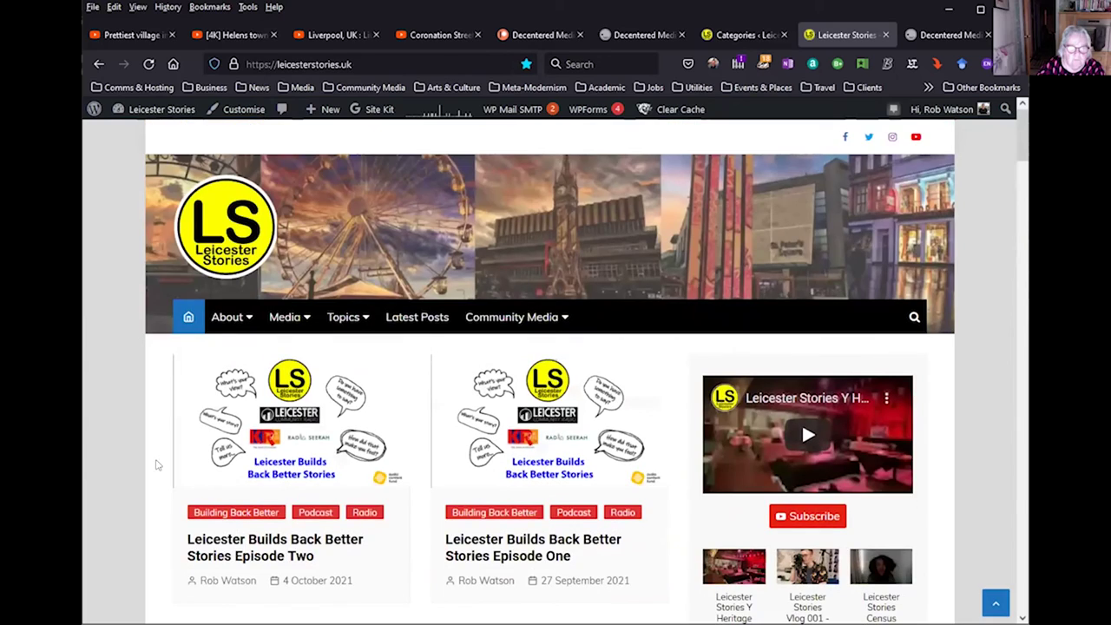
Step: Open the Leicester Stories site's admin dashboard, look over its widgets, and go back to the public homepage
mouse_move(146, 109)
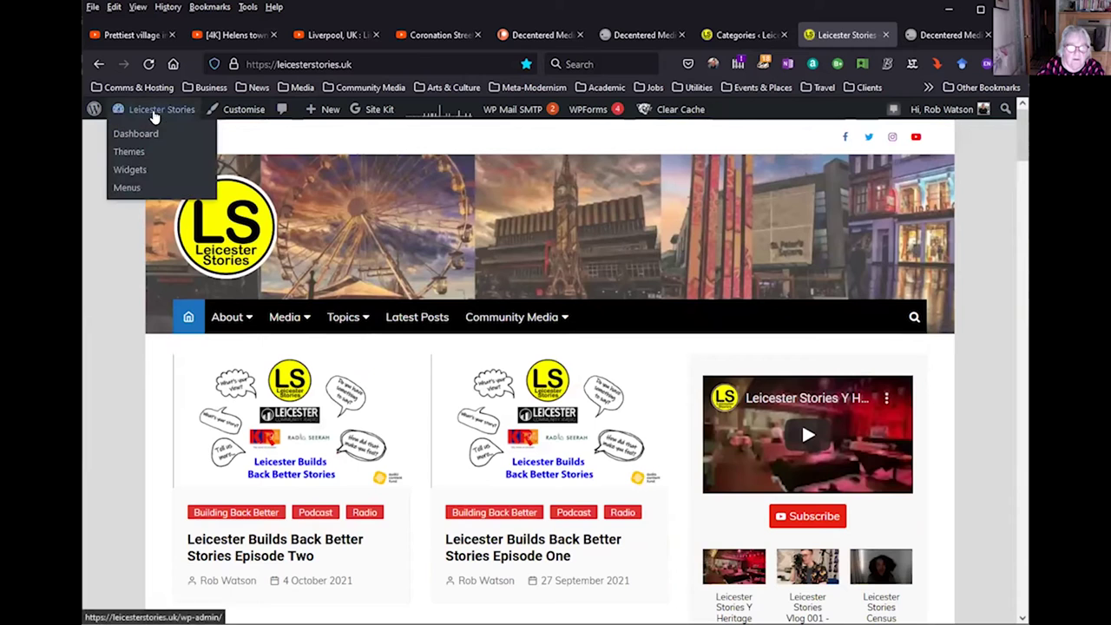
click(142, 131)
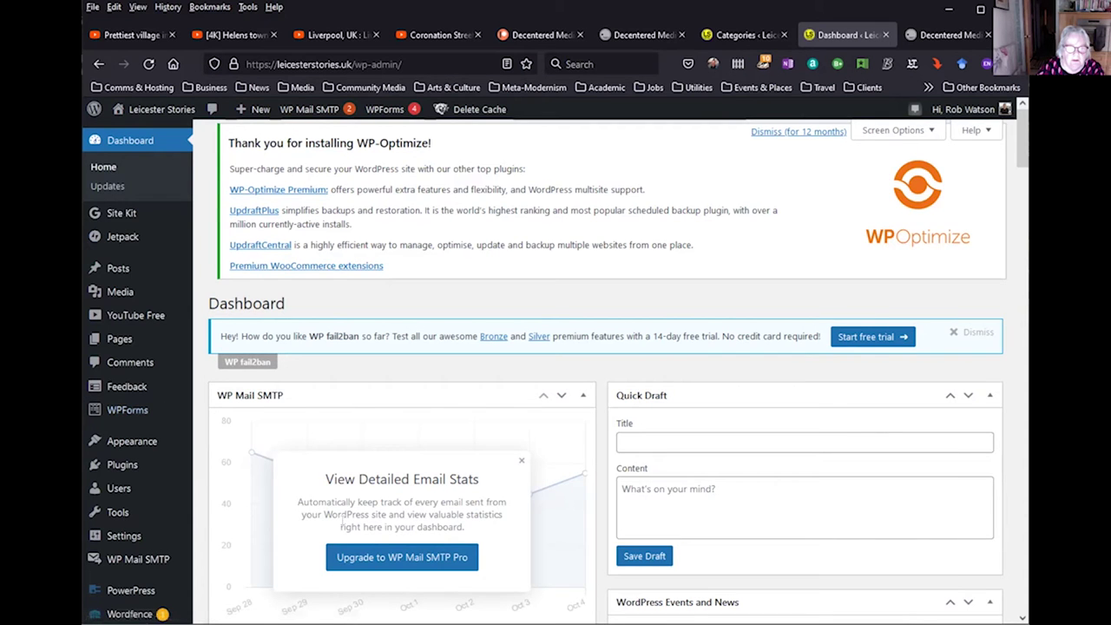
scroll(304, 454, down, 2)
scroll(304, 449, down, 5)
scroll(304, 449, up, 8)
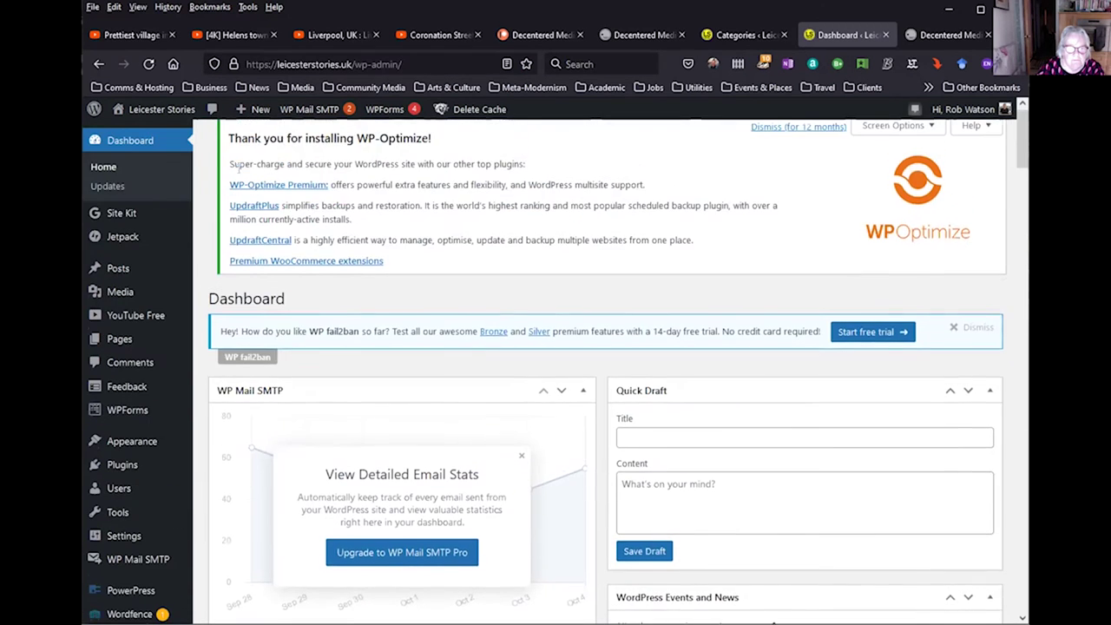
click(99, 63)
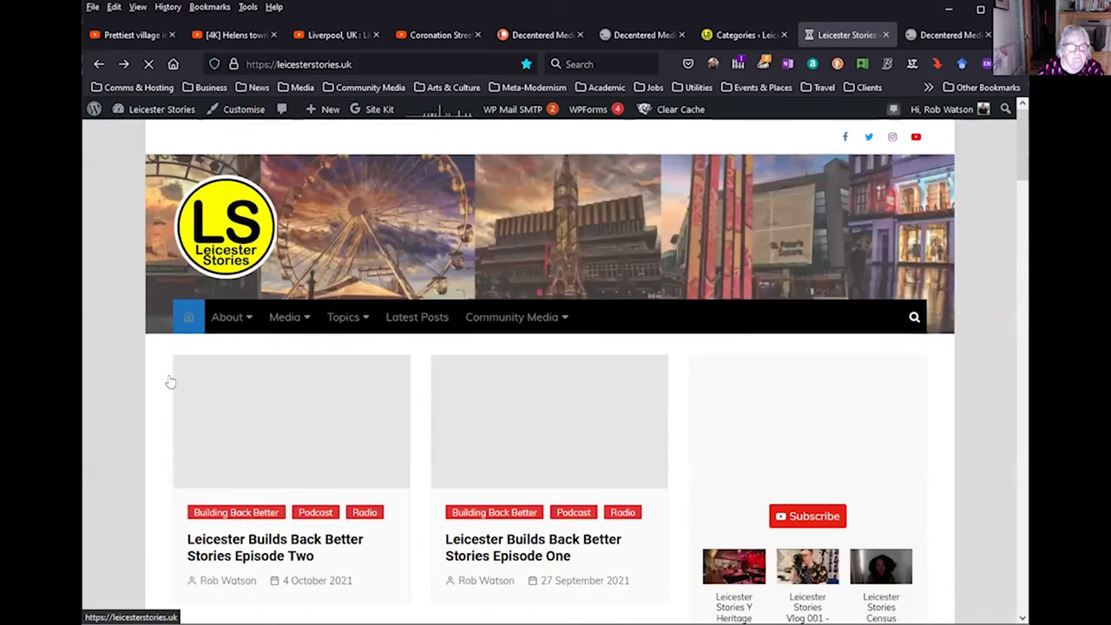
Step: Open "Leicester Stories – Celebrating Our Similarities" from the homepage, play and pause its podcast, and review the post from title to tags
scroll(156, 434, down, 6)
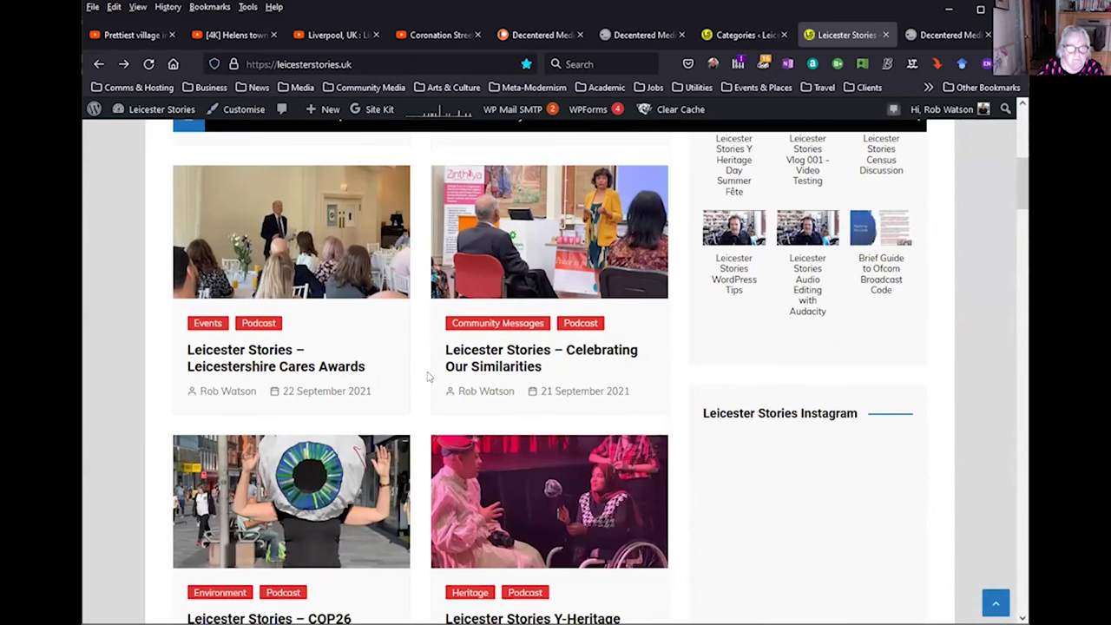
click(471, 368)
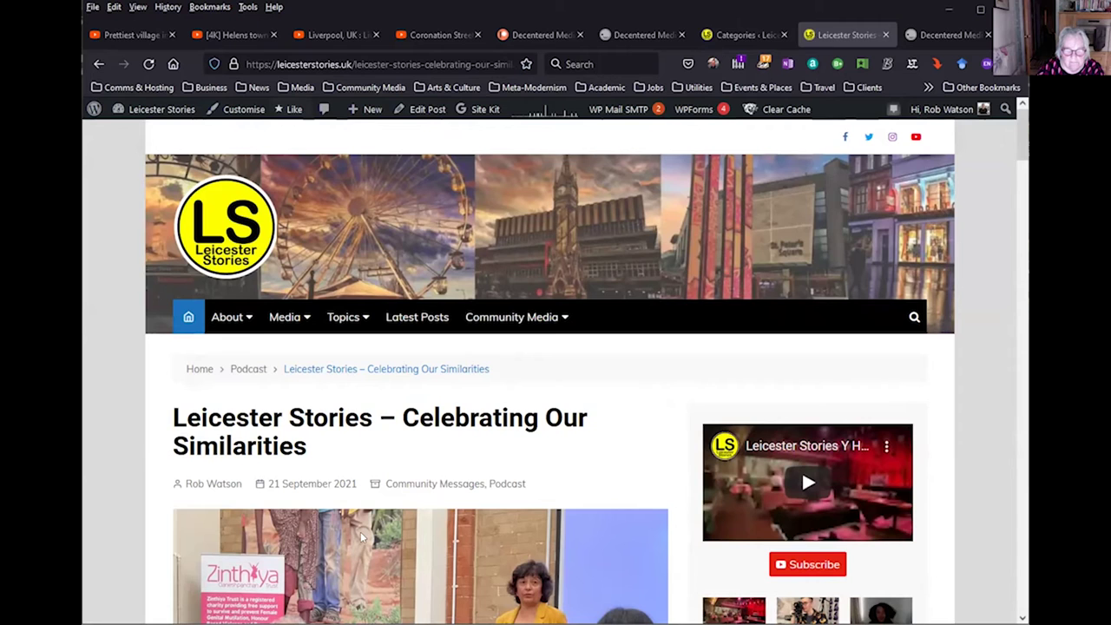
scroll(344, 503, down, 5)
click(181, 488)
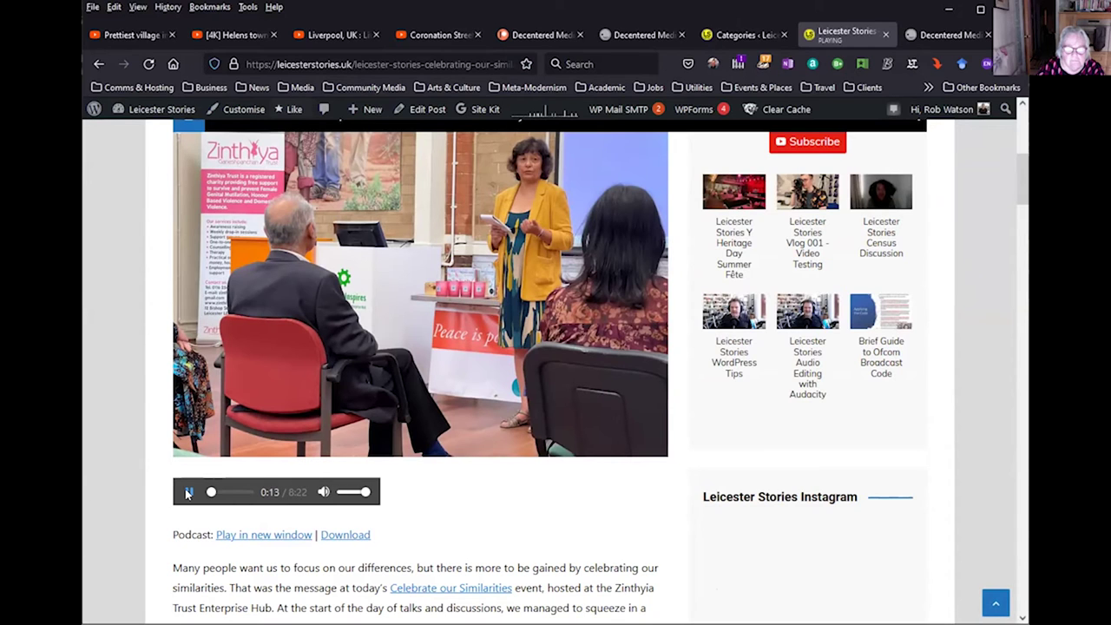
click(188, 492)
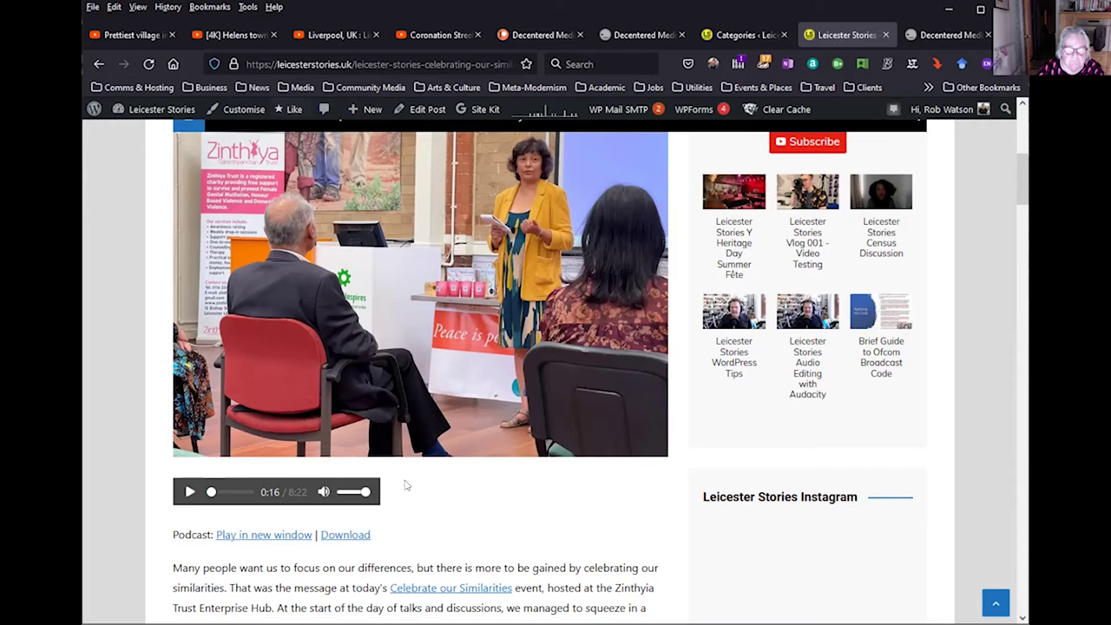
scroll(674, 484, up, 1)
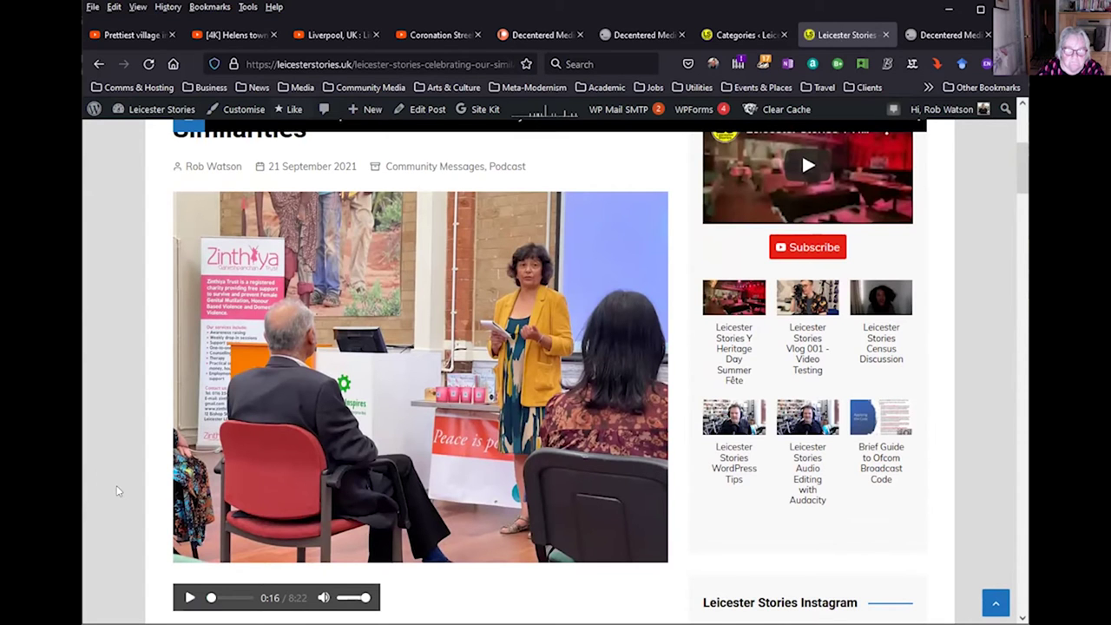
scroll(116, 490, up, 3)
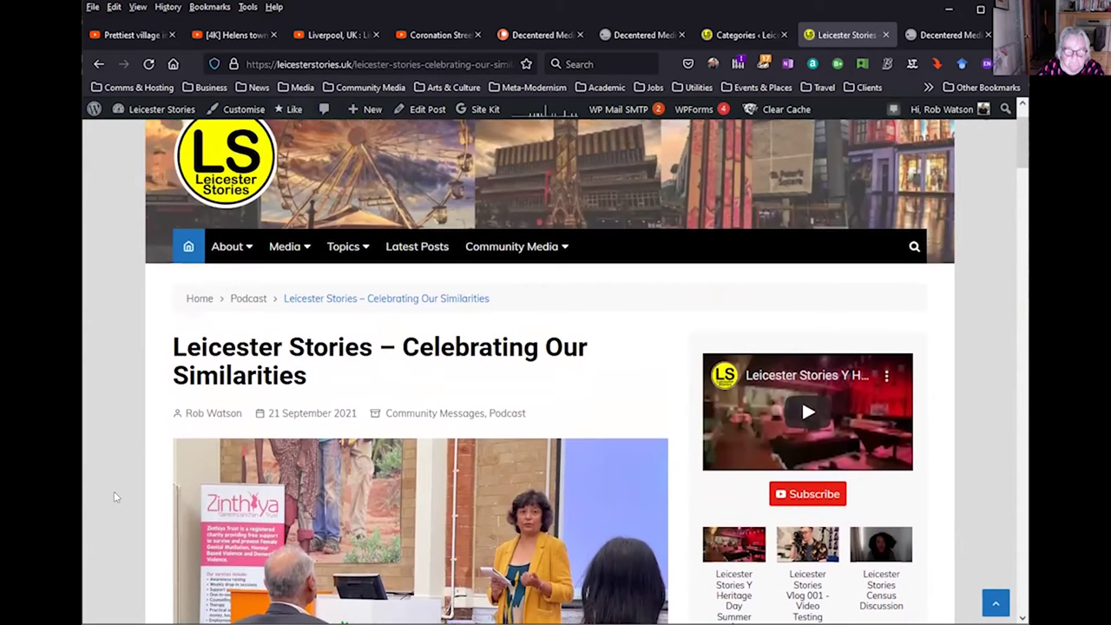
scroll(117, 488, down, 8)
scroll(134, 489, up, 2)
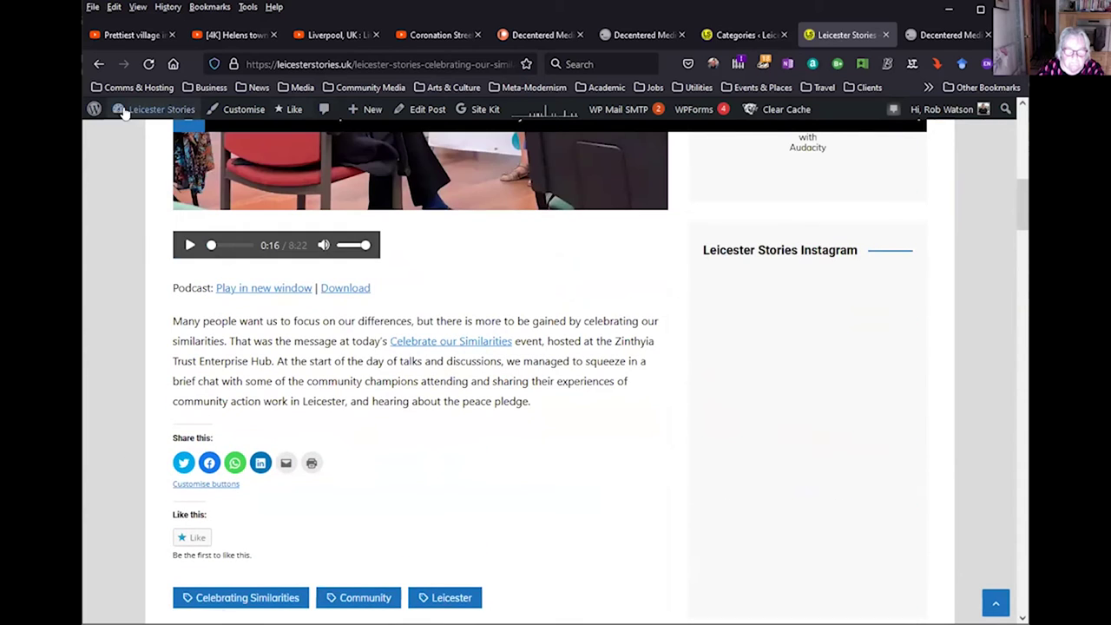
Step: Go back to the homepage and open the "Leicester Stories Y-Heritage Summer Fete" post at its podcast player
click(98, 64)
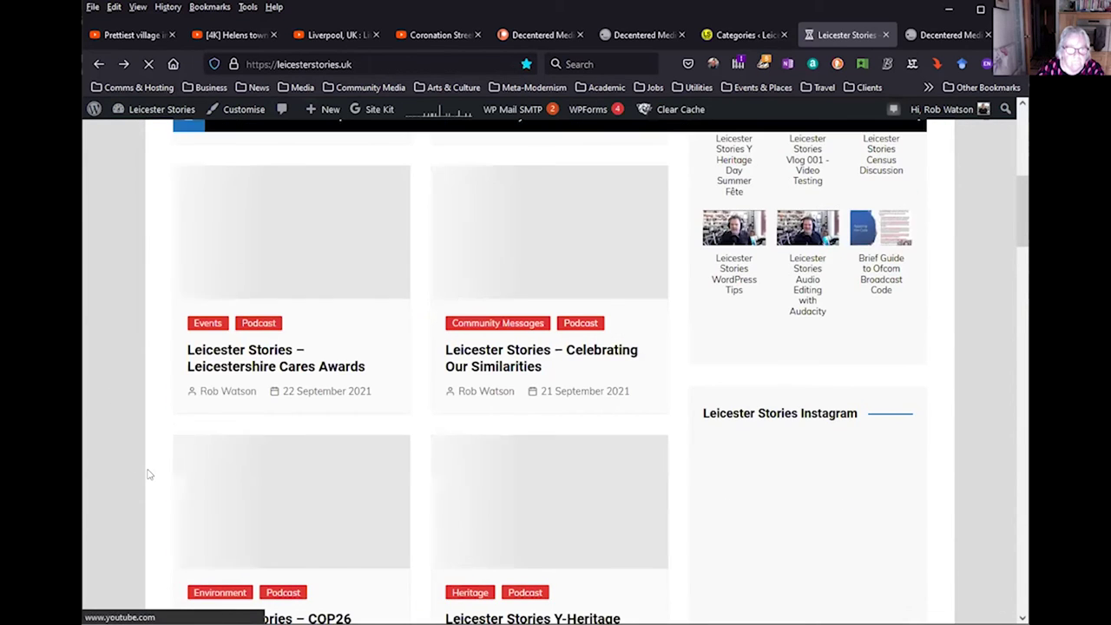
scroll(148, 473, down, 4)
click(491, 301)
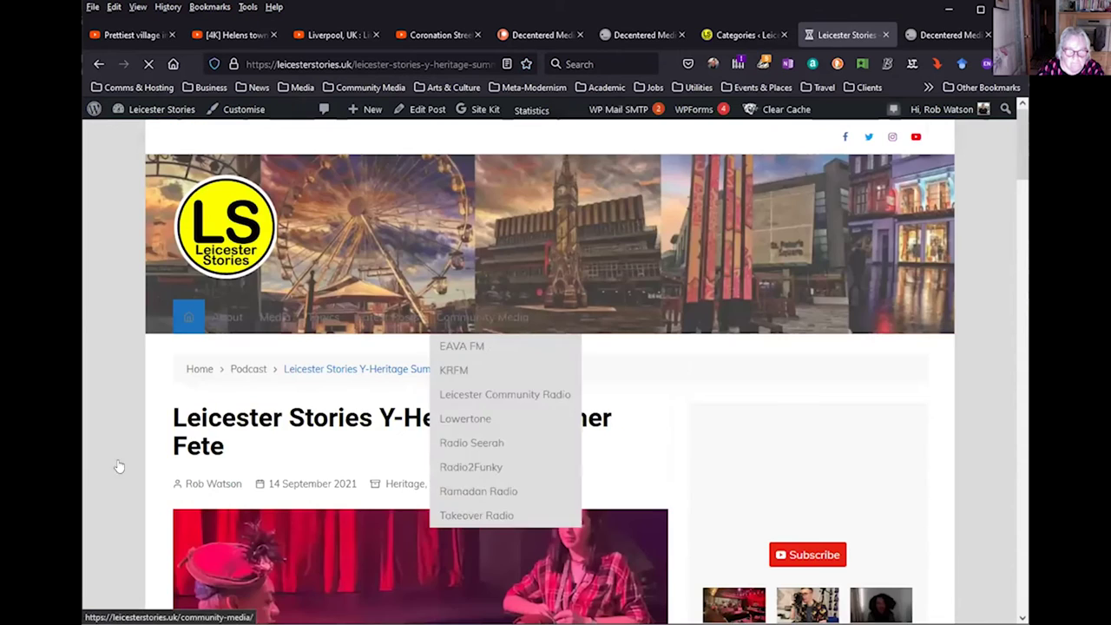
scroll(139, 453, down, 3)
scroll(138, 453, down, 4)
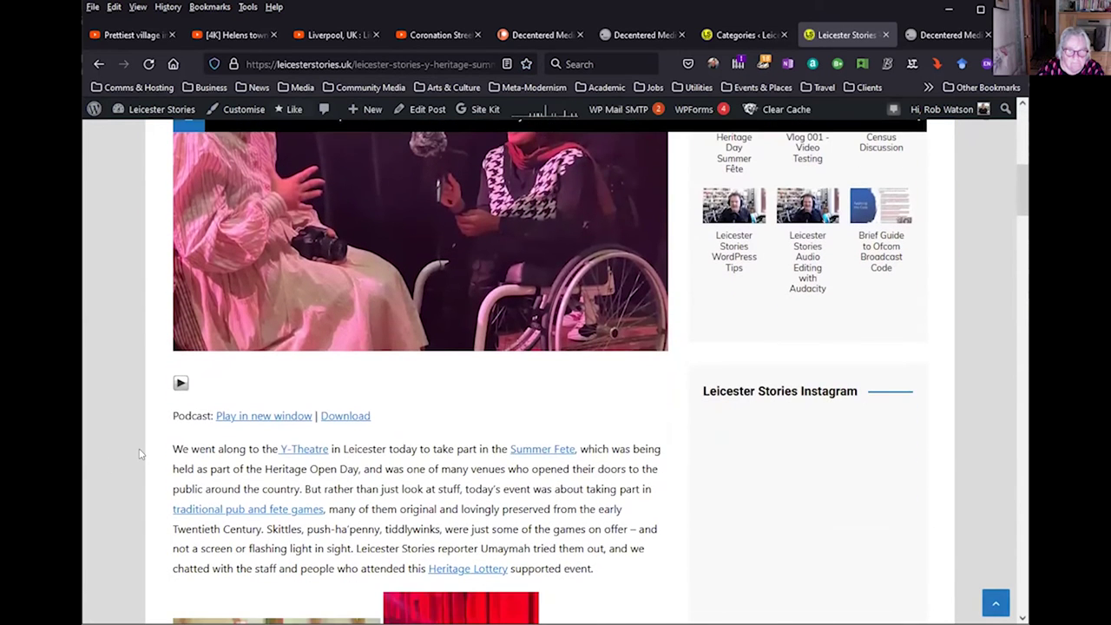
Step: Play the Summer Fete podcast while viewing the post's main photo, and pause the playback
click(180, 383)
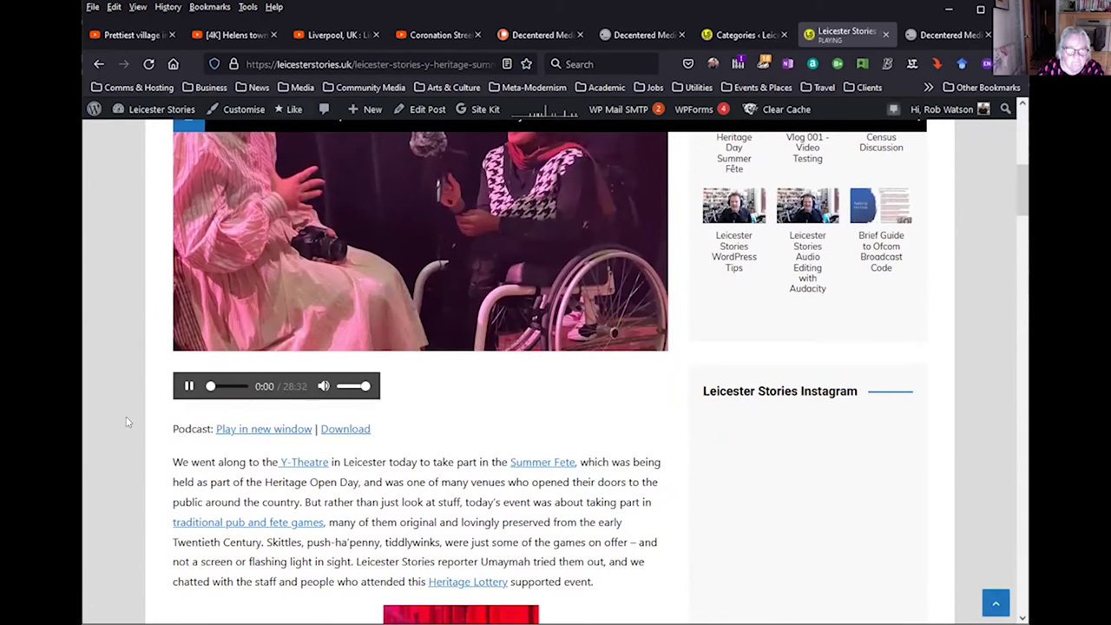
scroll(153, 441, up, 1)
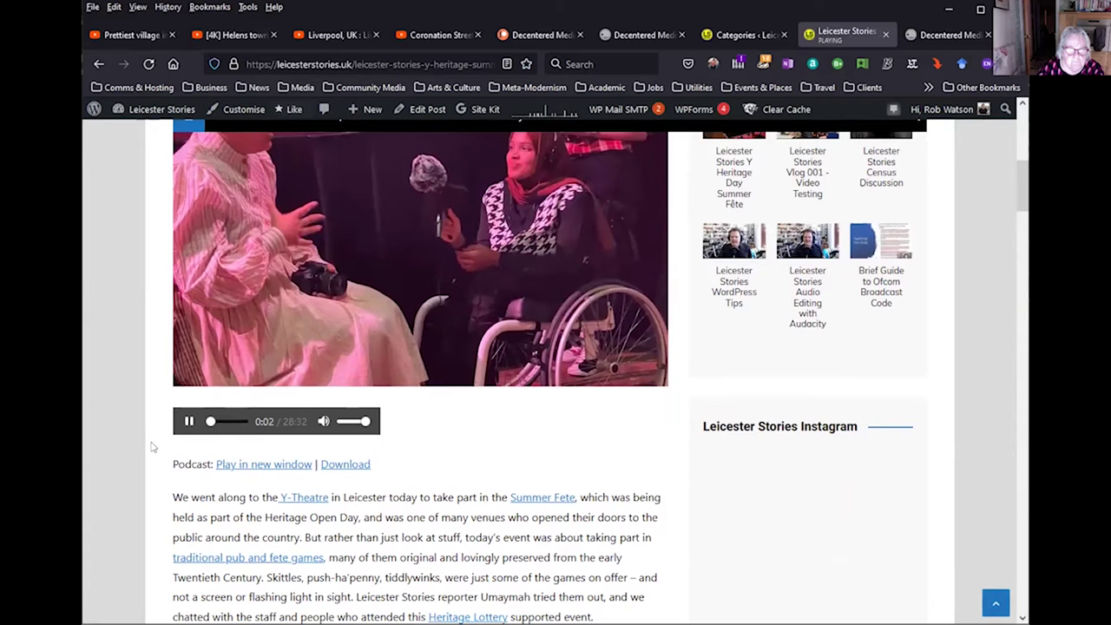
scroll(152, 447, up, 3)
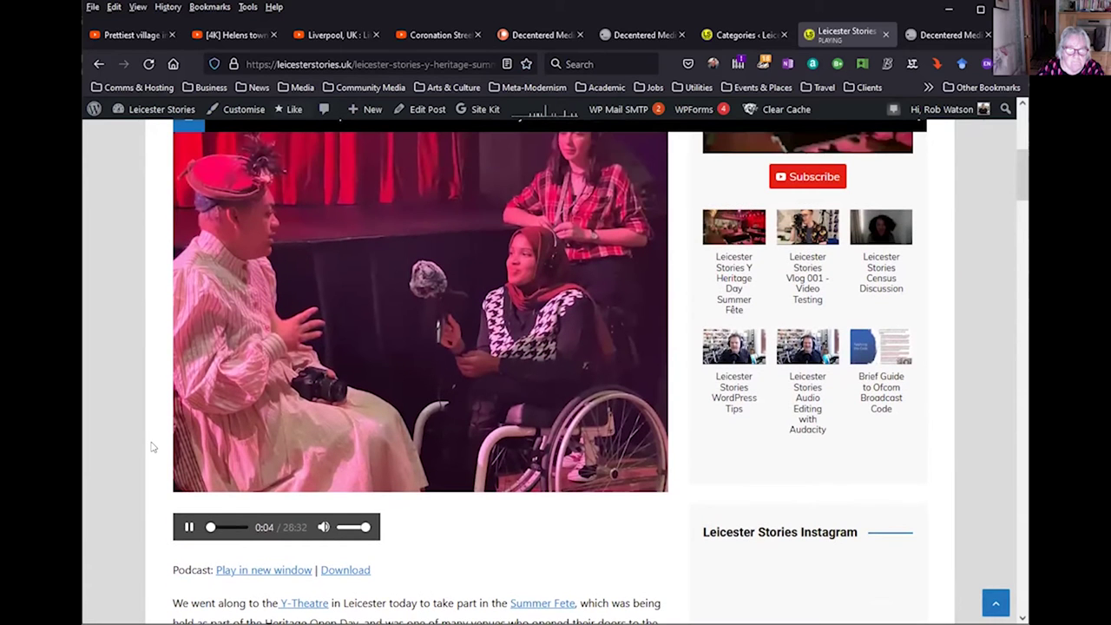
scroll(152, 447, up, 2)
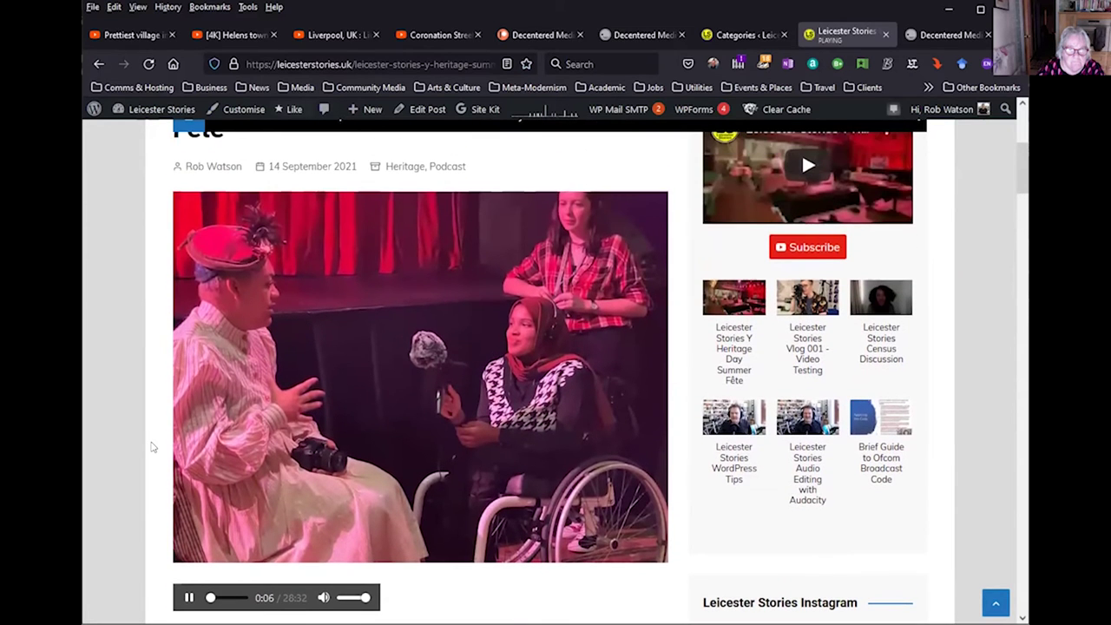
scroll(152, 447, down, 2)
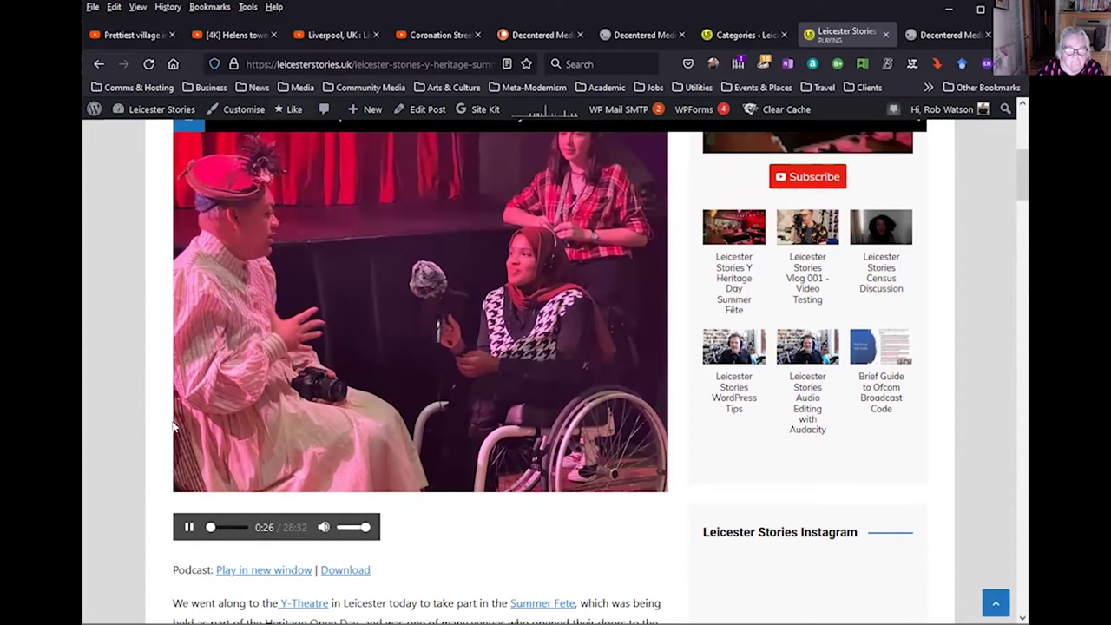
click(187, 527)
Step: Review the Summer Fete post from its title and main photo through the podcast player, article text, photo gallery and share options
scroll(294, 448, up, 3)
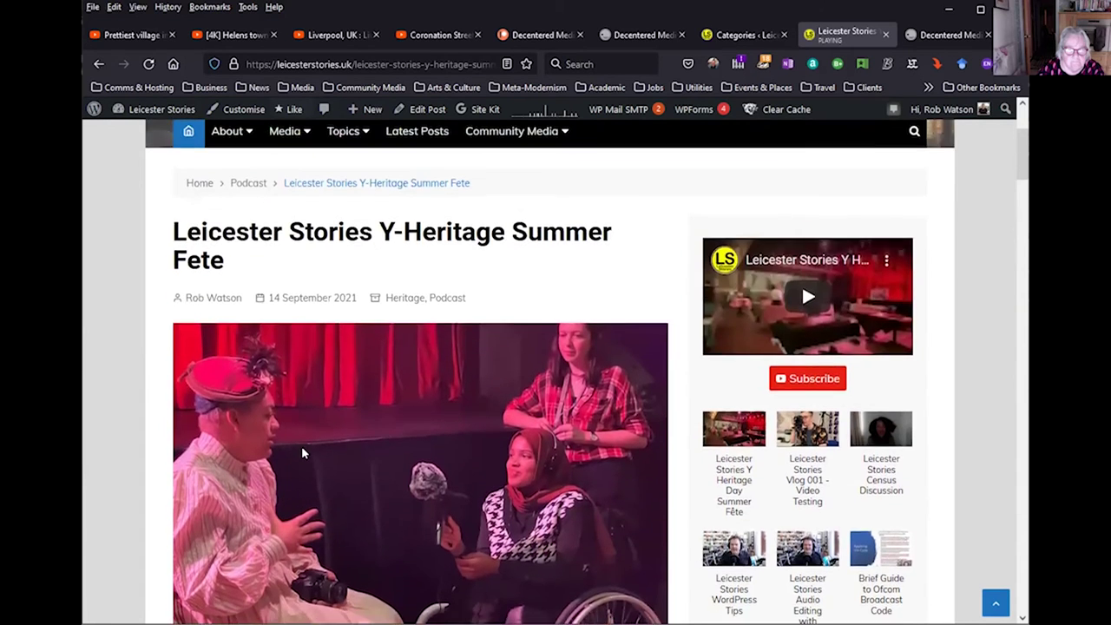
scroll(303, 451, down, 3)
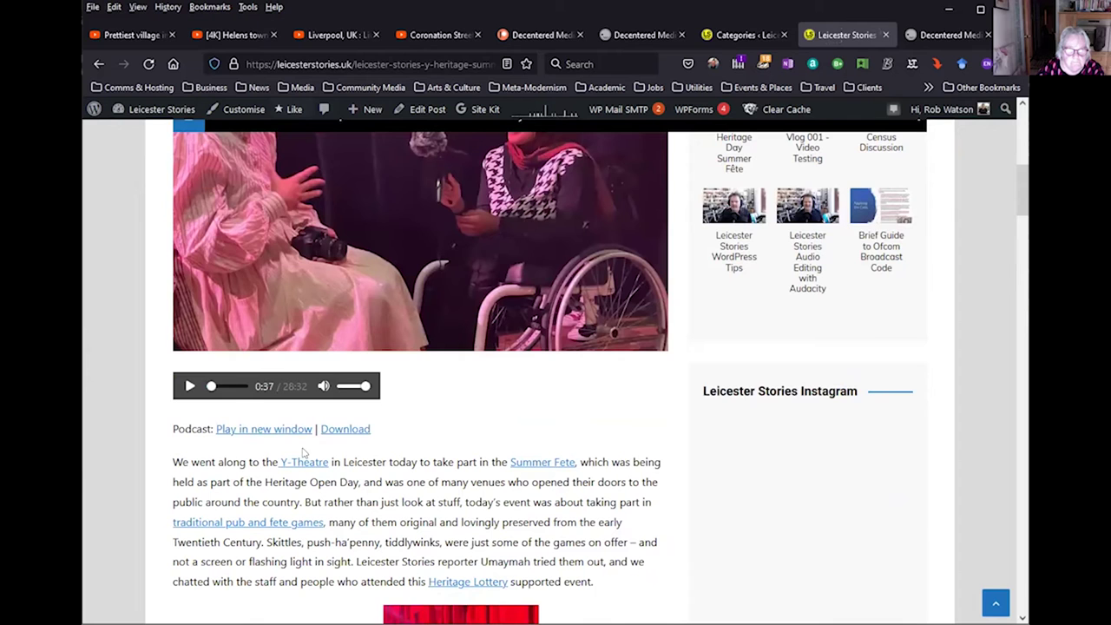
scroll(270, 438, down, 1)
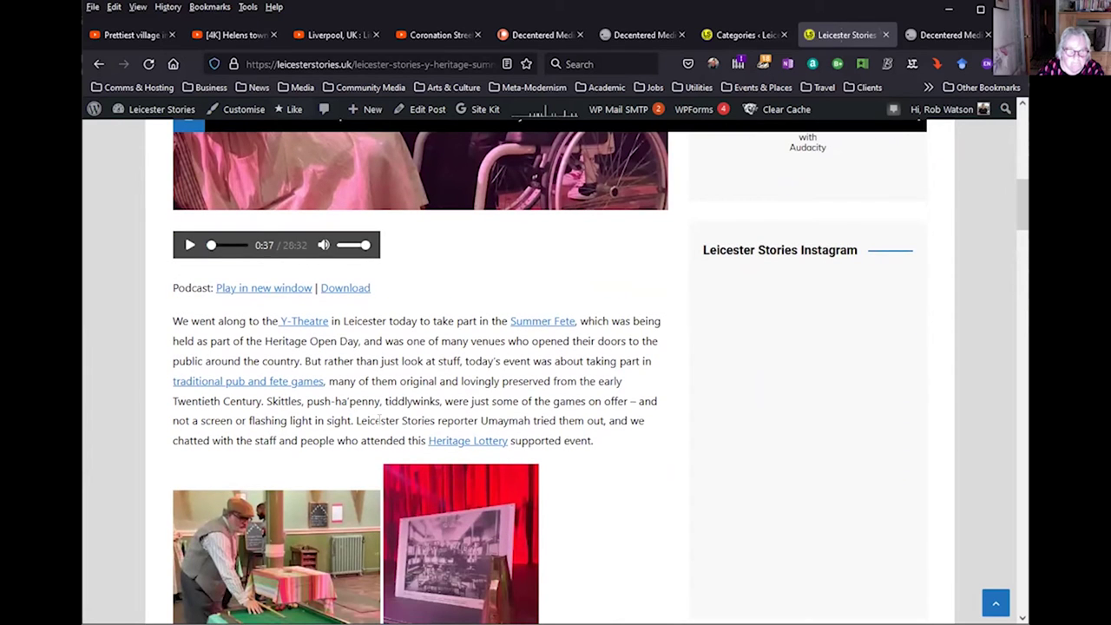
scroll(379, 420, down, 1)
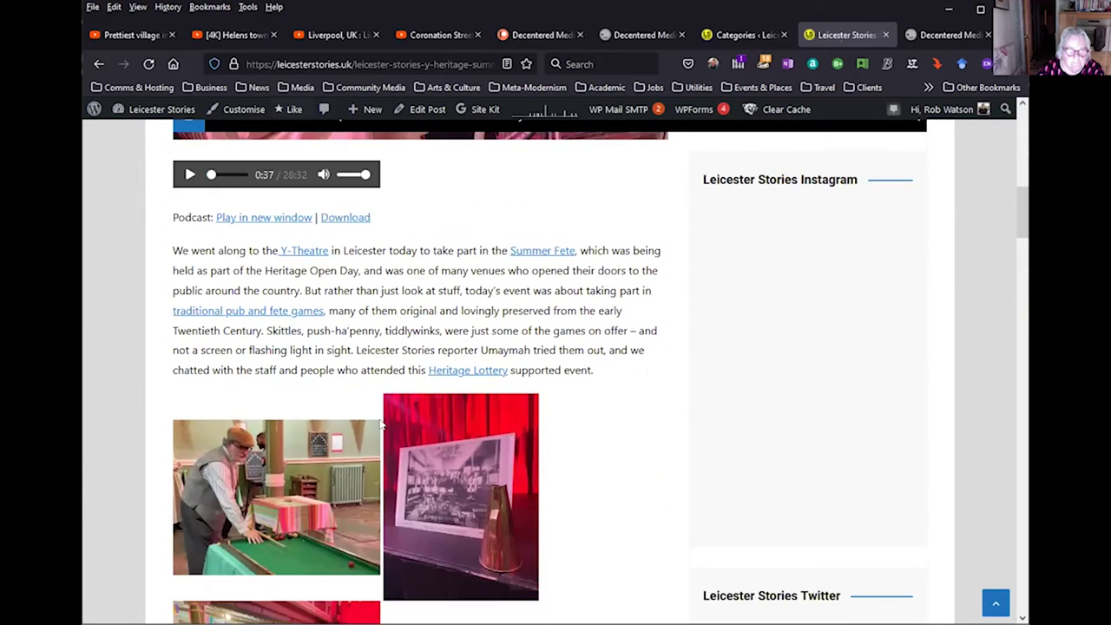
scroll(379, 423, down, 1)
scroll(386, 423, down, 1)
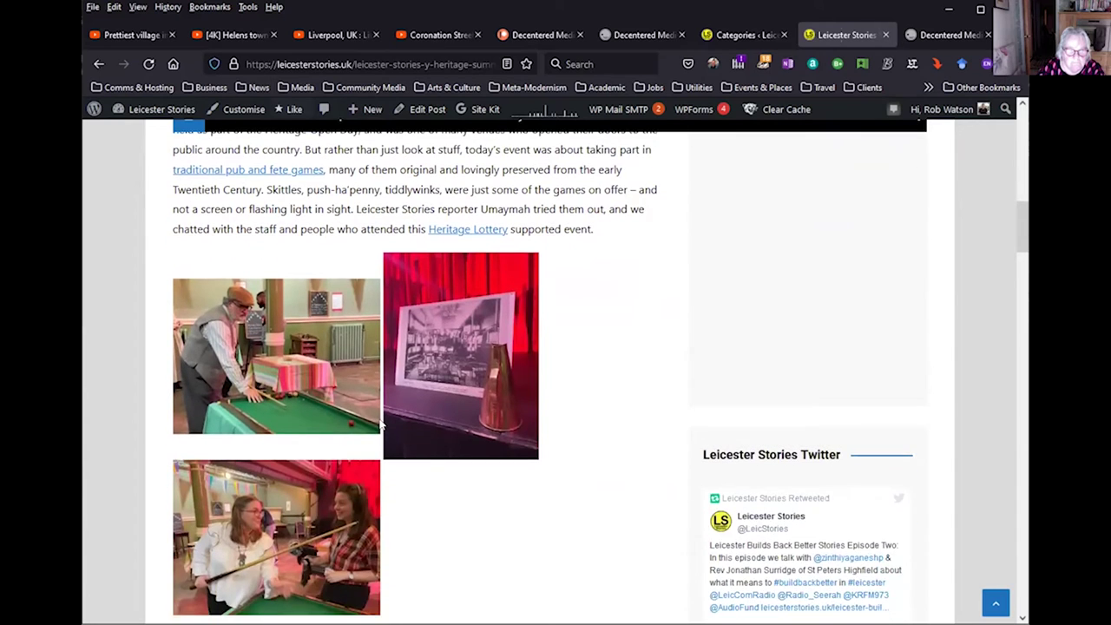
scroll(387, 422, up, 2)
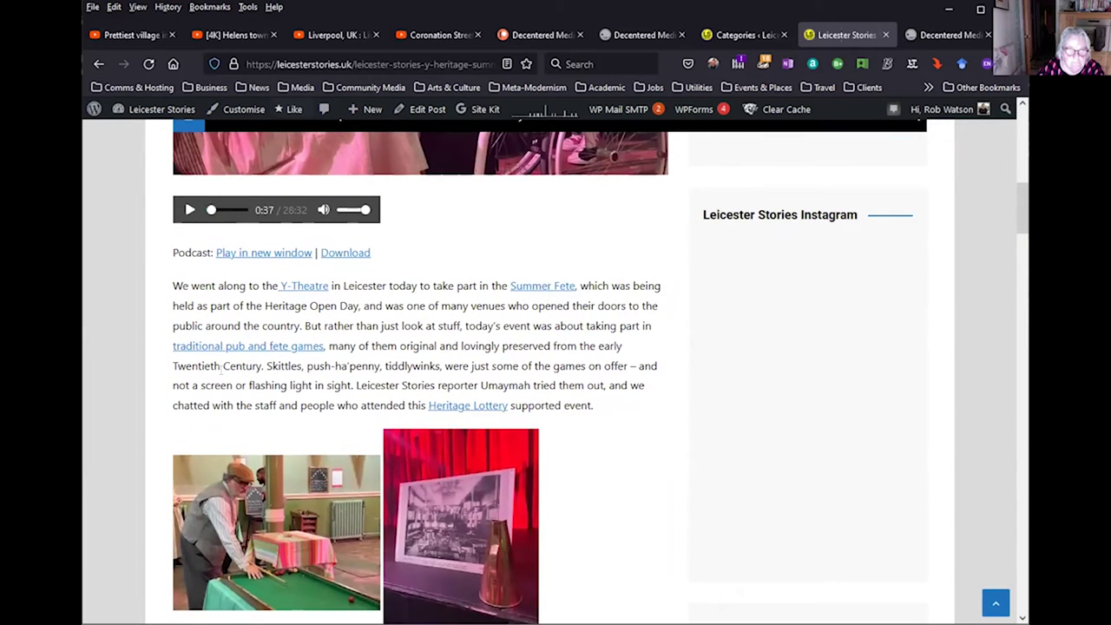
scroll(223, 366, down, 5)
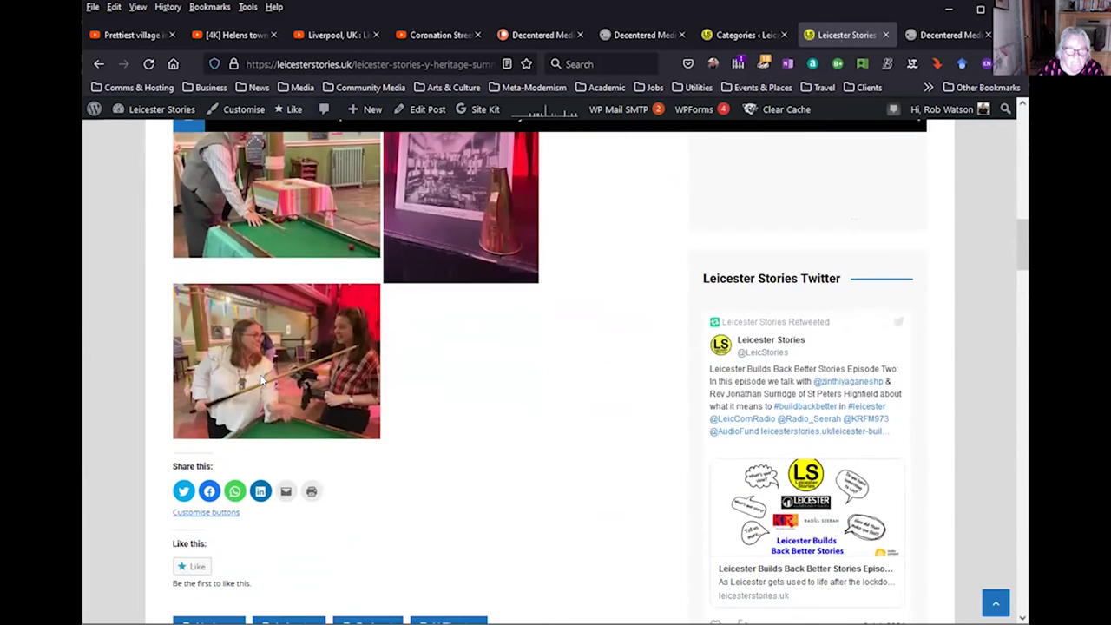
scroll(260, 379, up, 10)
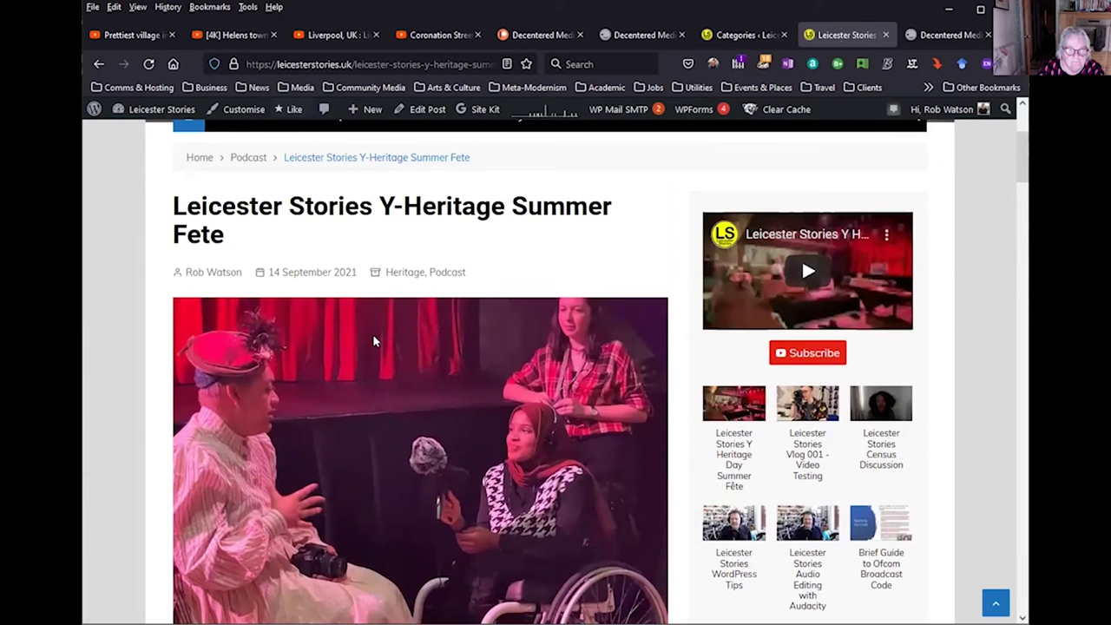
Step: Look through the author box, related posts and Subscribe to Podcast links further down the Summer Fete post
scroll(373, 335, down, 1)
scroll(382, 424, down, 15)
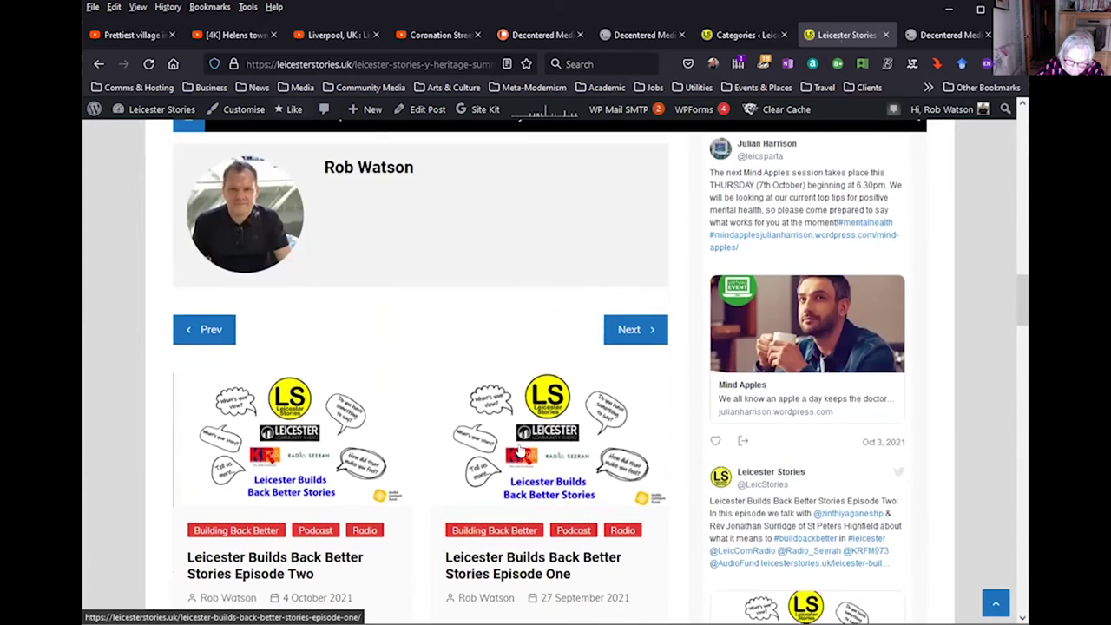
scroll(518, 451, down, 7)
scroll(519, 451, up, 2)
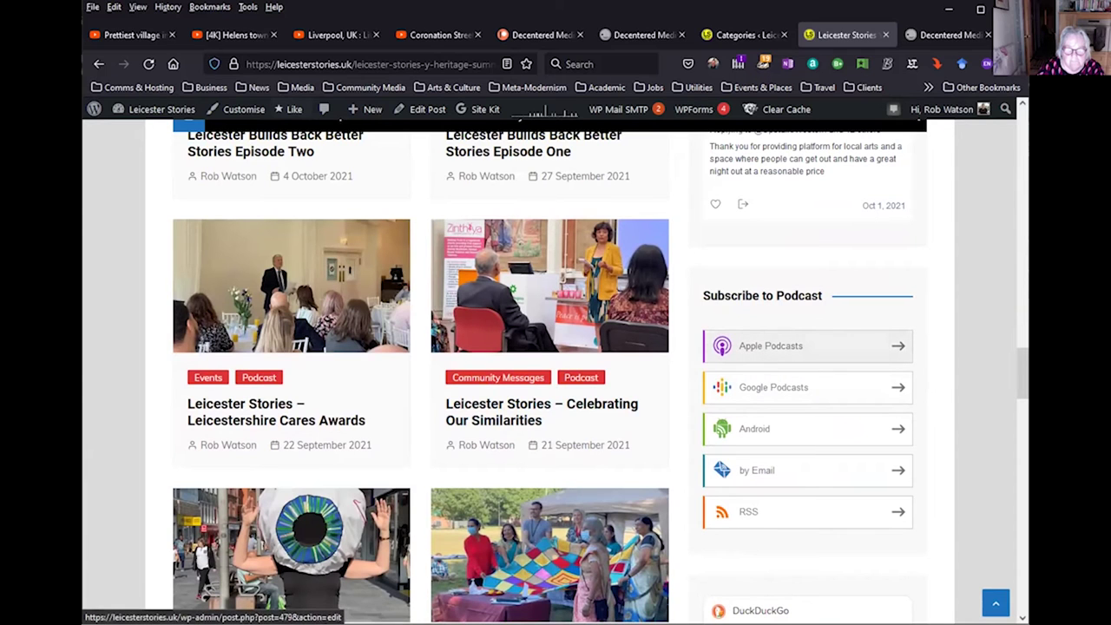
Step: Open the Leicester Stories admin dashboard and start a new post
mouse_move(139, 111)
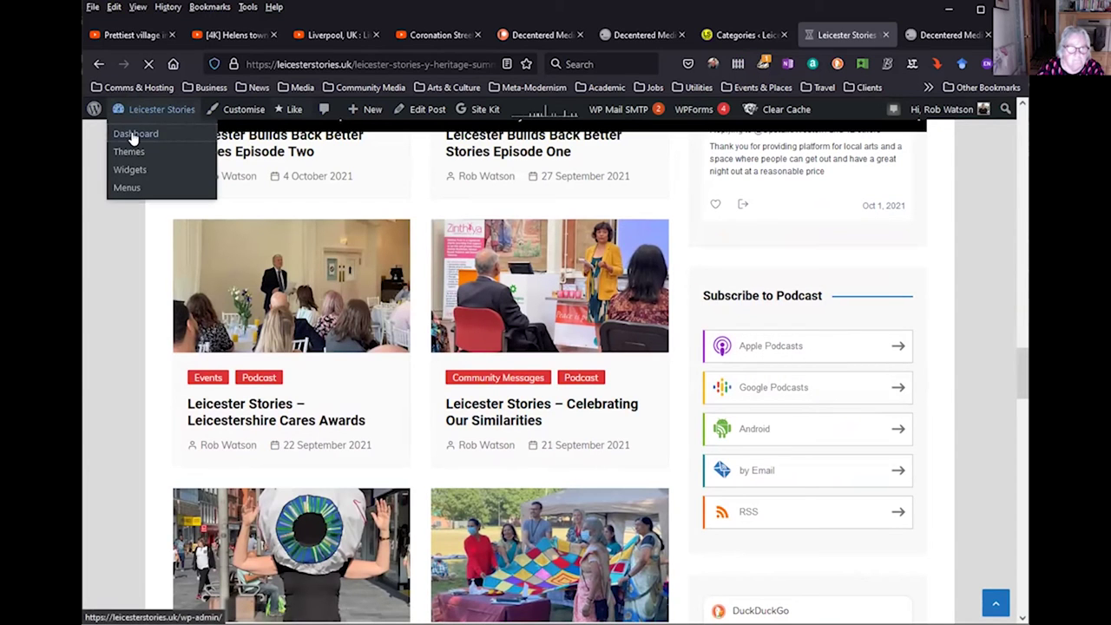
click(132, 137)
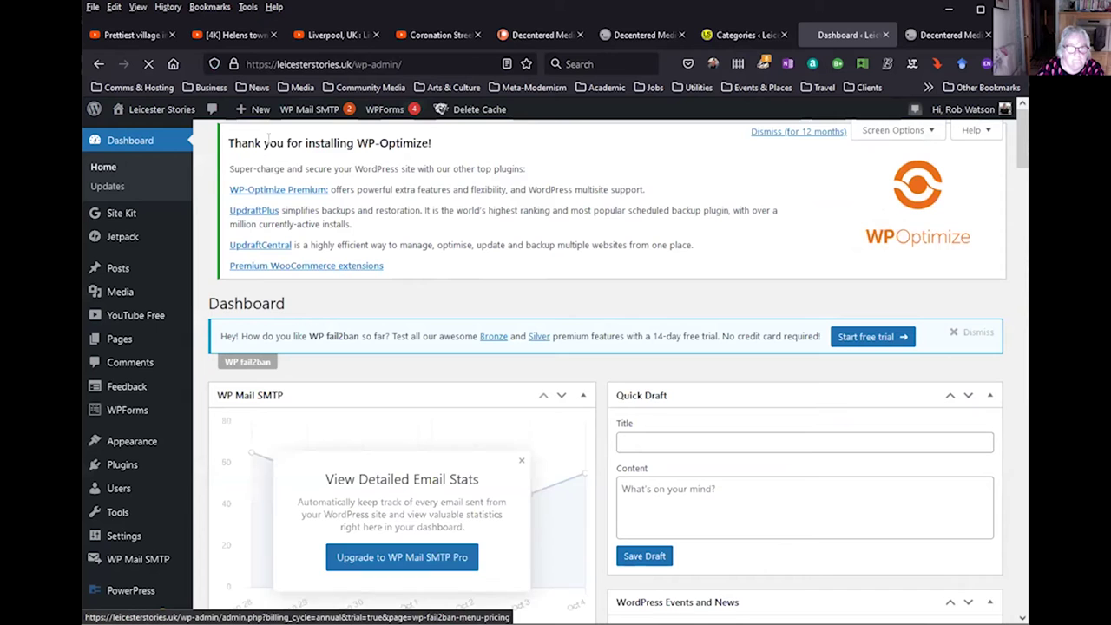
mouse_move(255, 111)
click(245, 135)
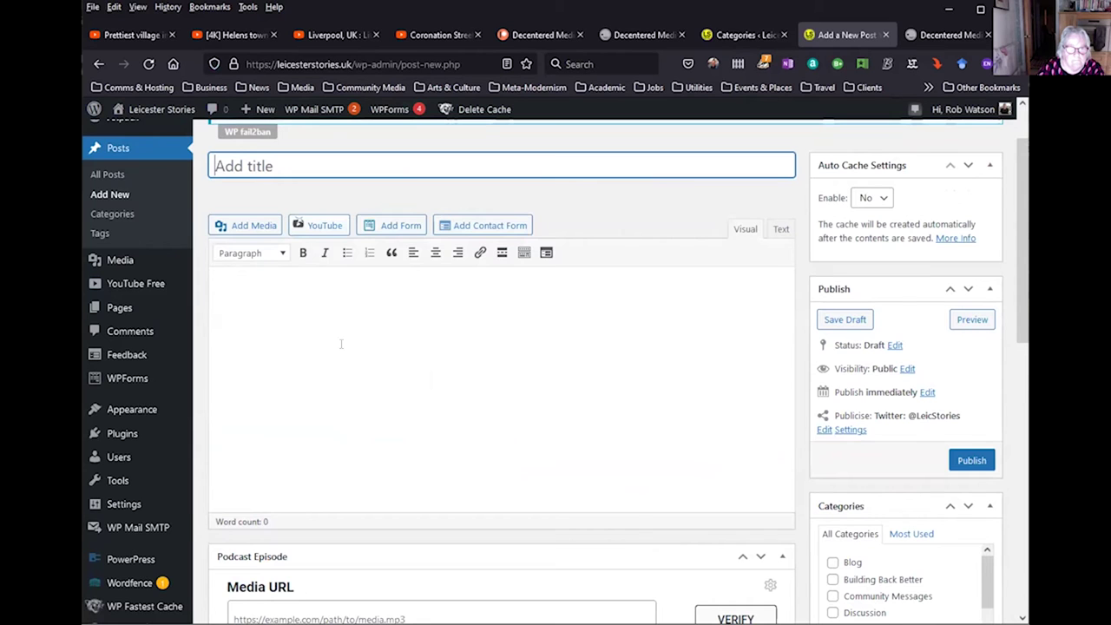
Step: Show the new post's Podcast Episode Media URL field and look through the category list down to Podcast and Radio
scroll(341, 344, down, 3)
click(433, 299)
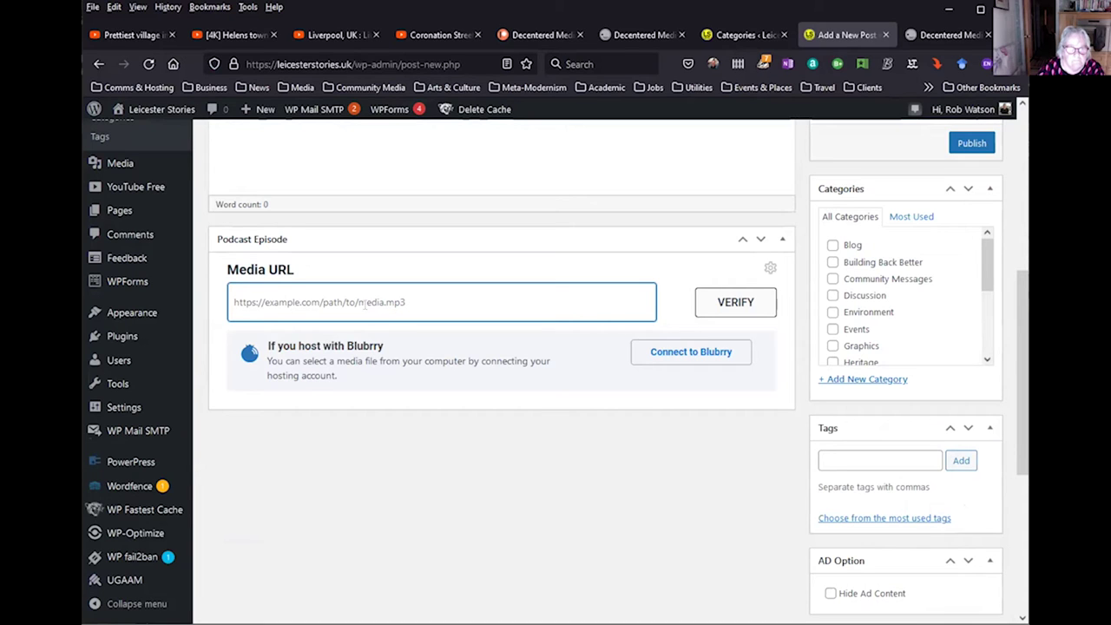
click(368, 302)
click(368, 302)
scroll(792, 241, down, 1)
scroll(828, 269, down, 3)
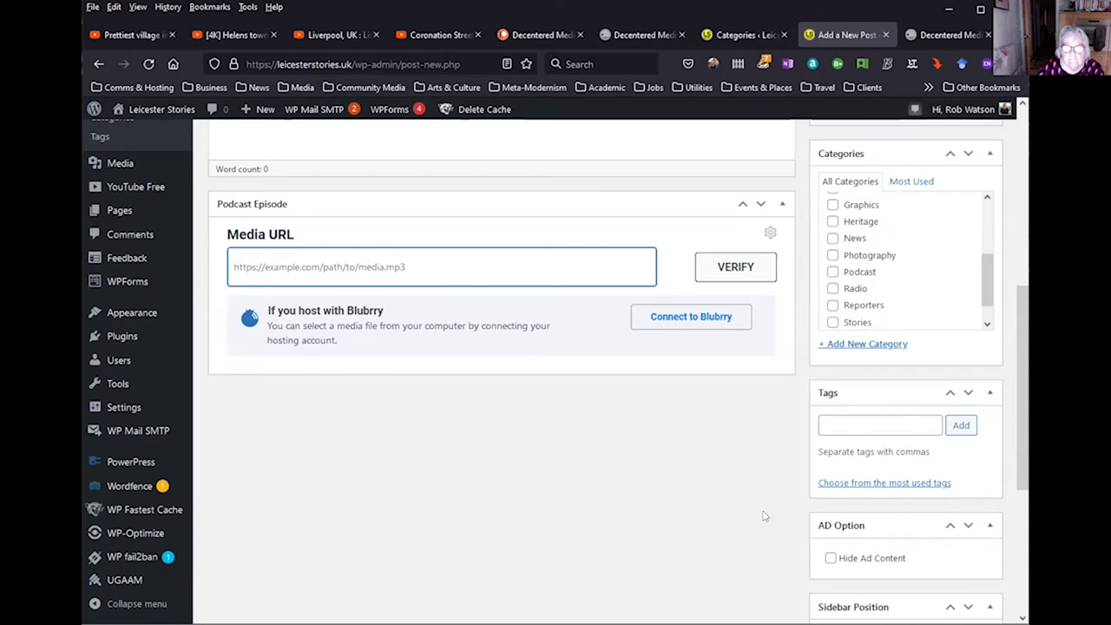
Step: Look back over the new post's title and content area, and return to the public Leicester Stories homepage
scroll(762, 515, up, 3)
scroll(762, 515, up, 3)
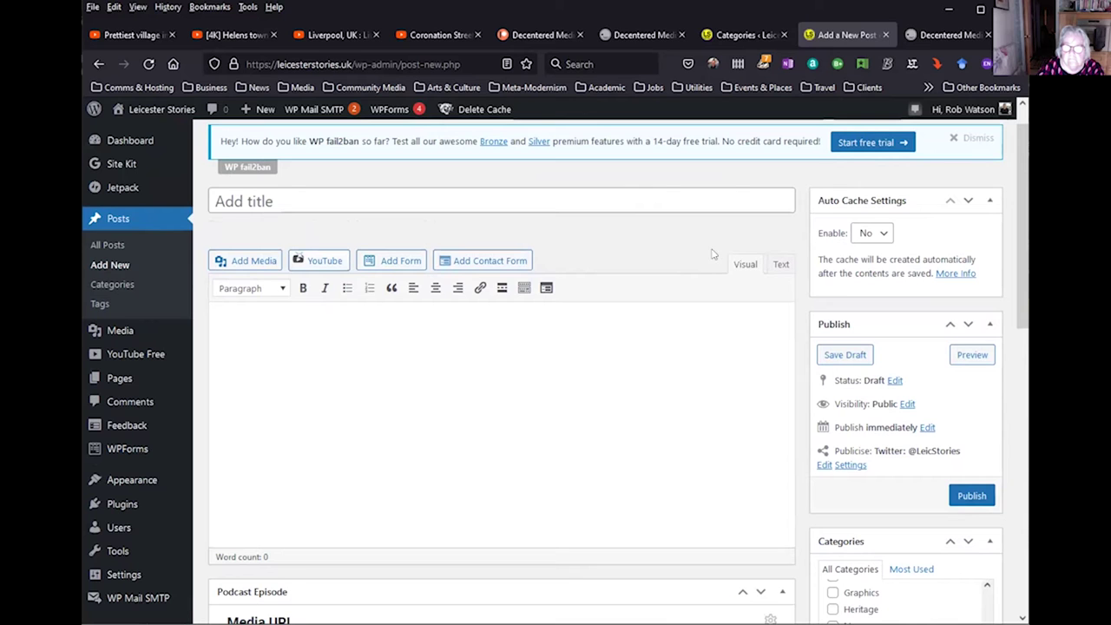
scroll(509, 379, up, 1)
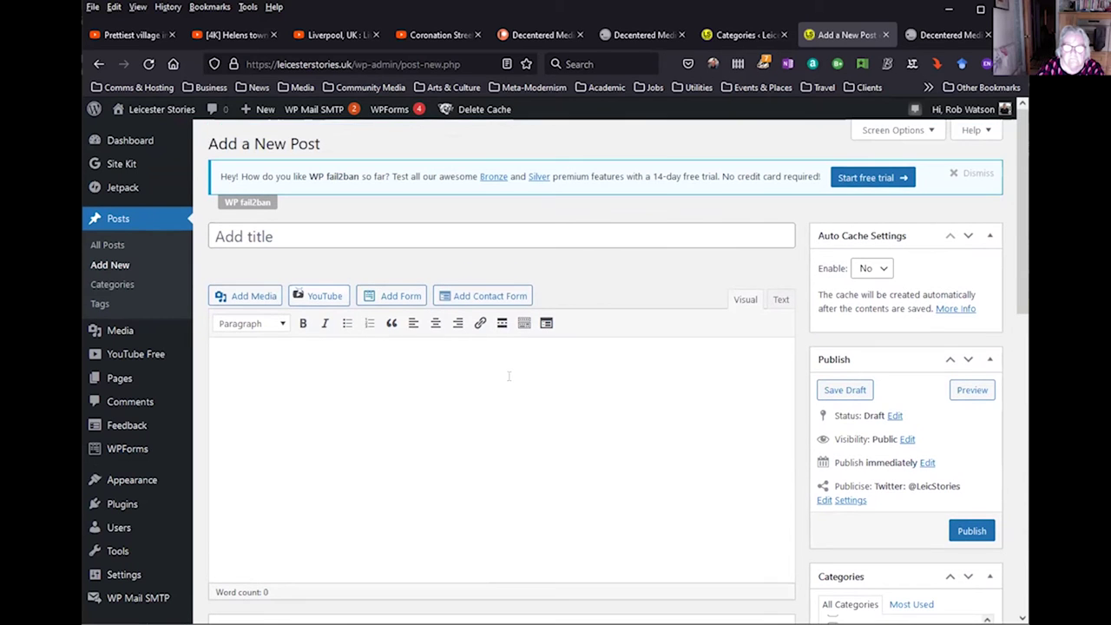
click(149, 113)
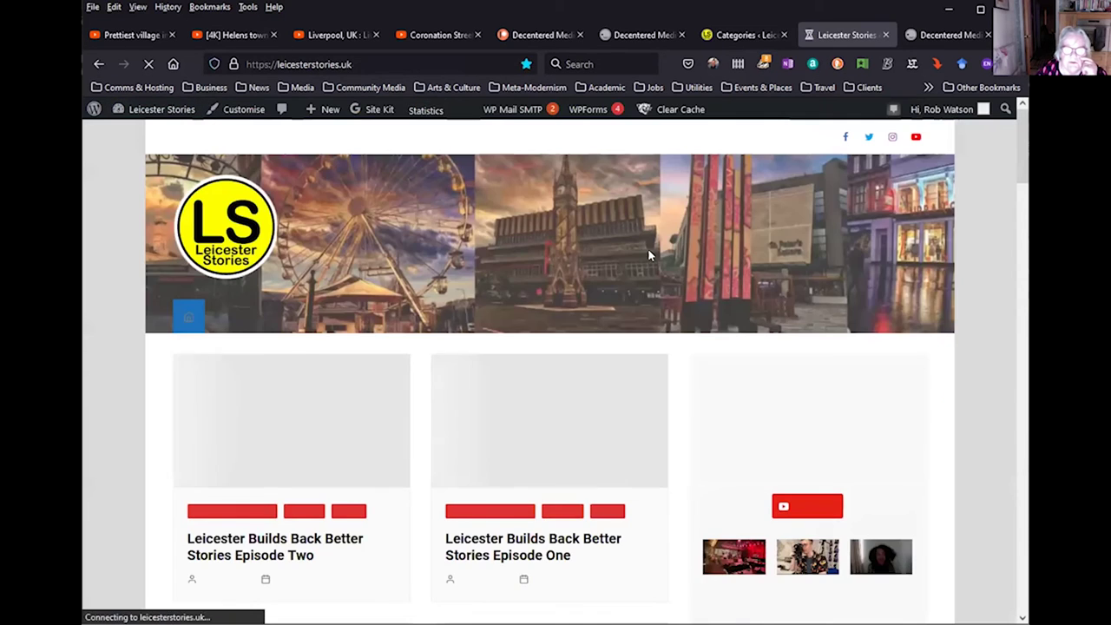